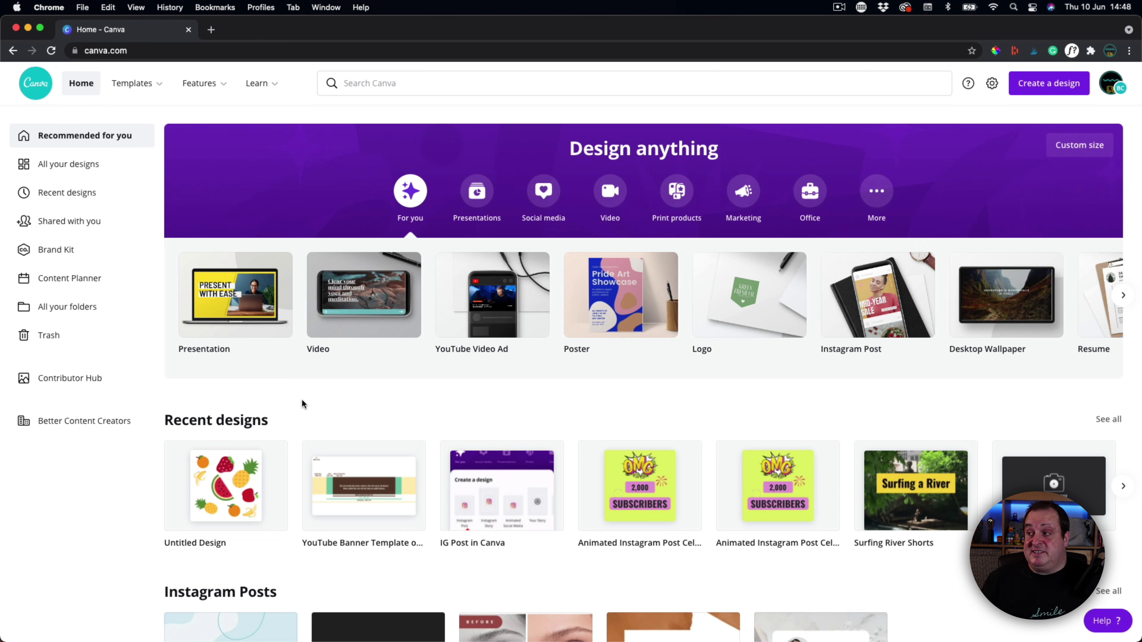
- Create a new blank design with a custom size of 4000 x 4000 px
{"action": "left_click", "coordinate": [1068, 91]}
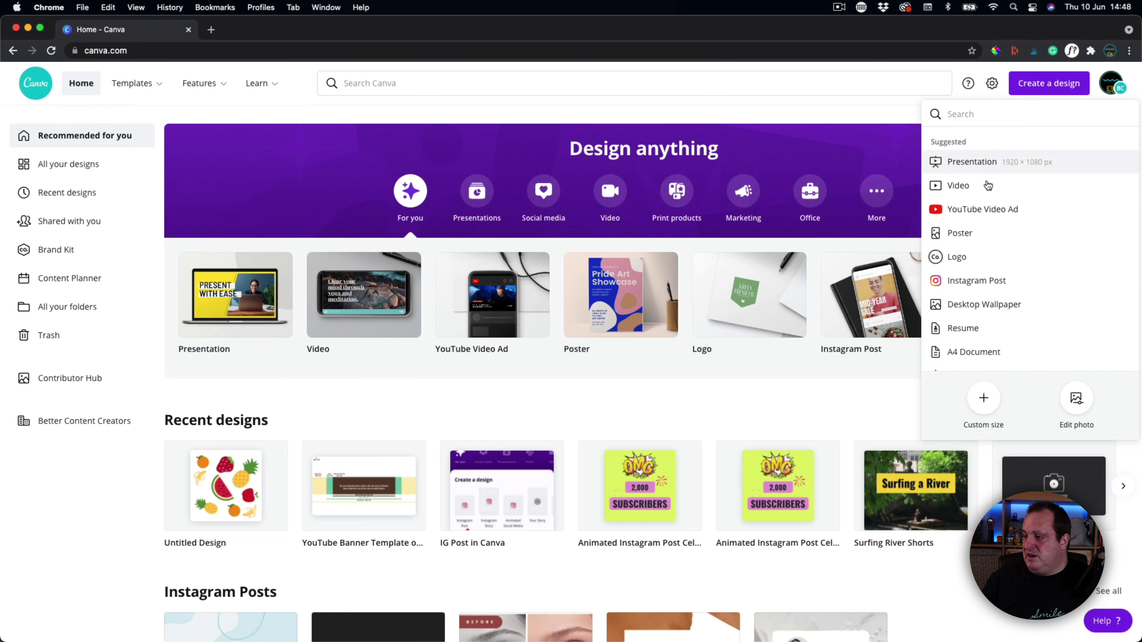
{"action": "left_click", "coordinate": [984, 399]}
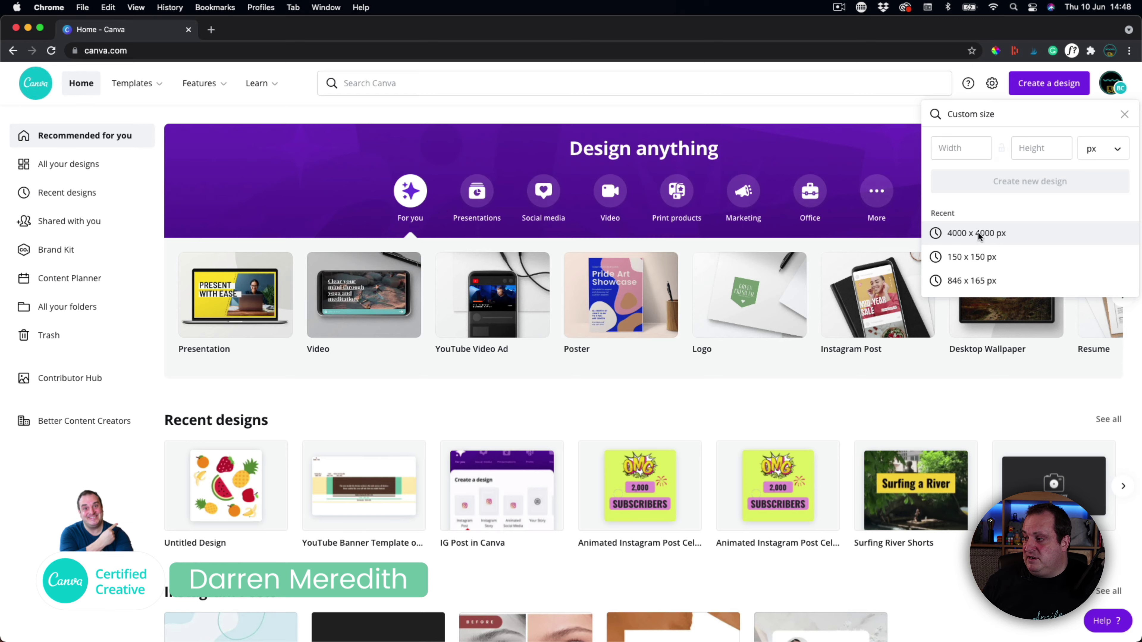
{"action": "left_click", "coordinate": [979, 234]}
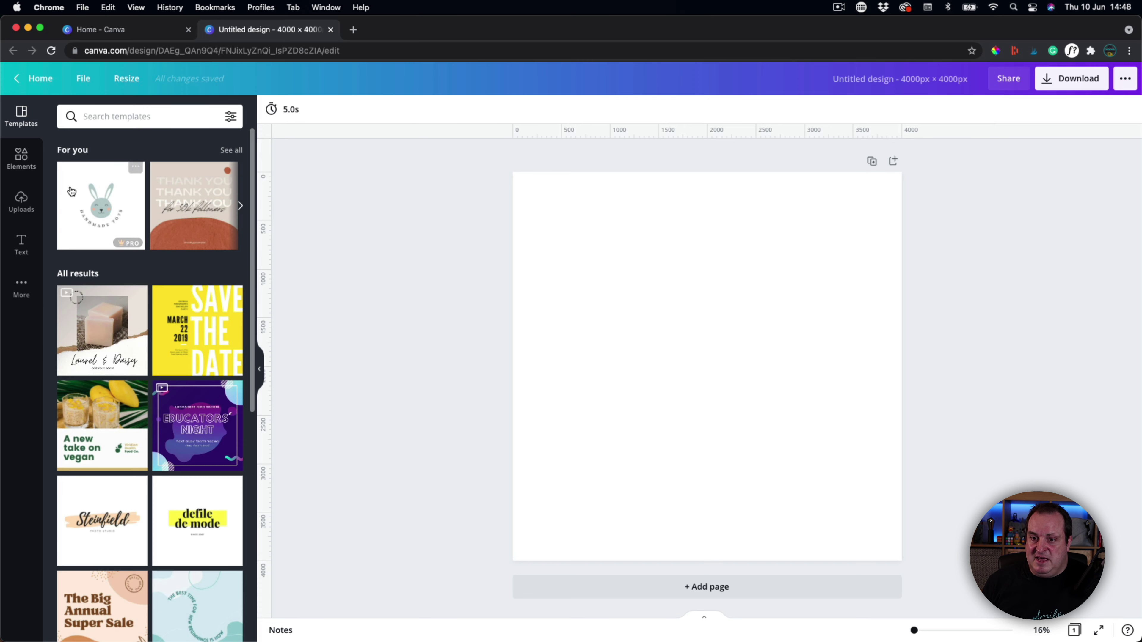
- Search the elements library for "fruit" and restrict the results to free graphics
{"action": "left_click", "coordinate": [21, 158]}
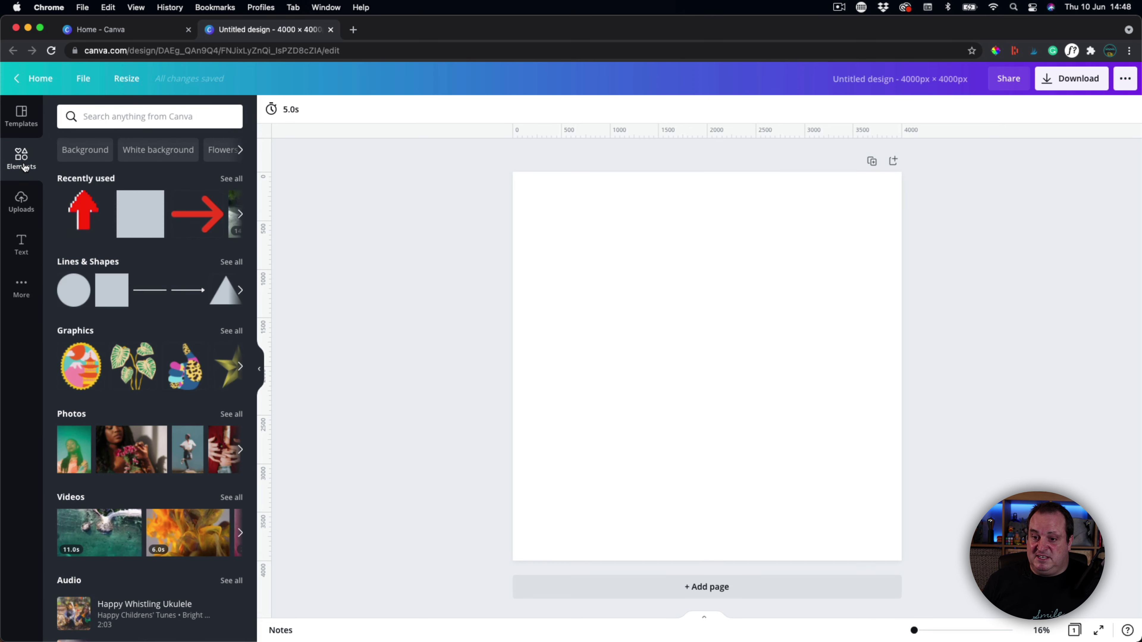
{"action": "left_click", "coordinate": [128, 117]}
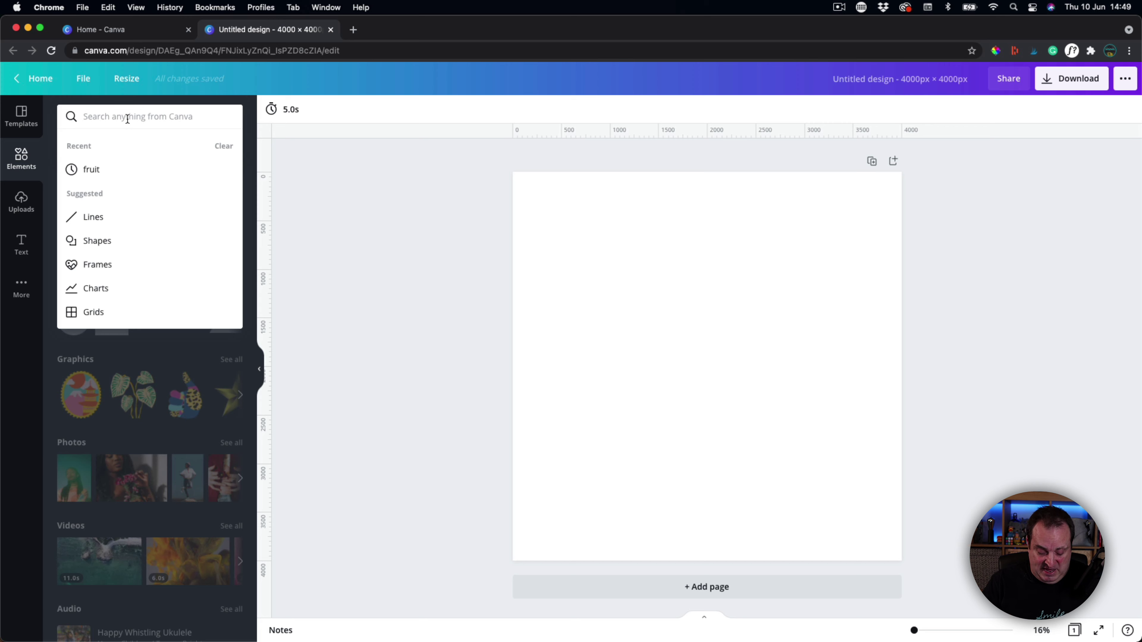
{"action": "type", "text": "fruit"}
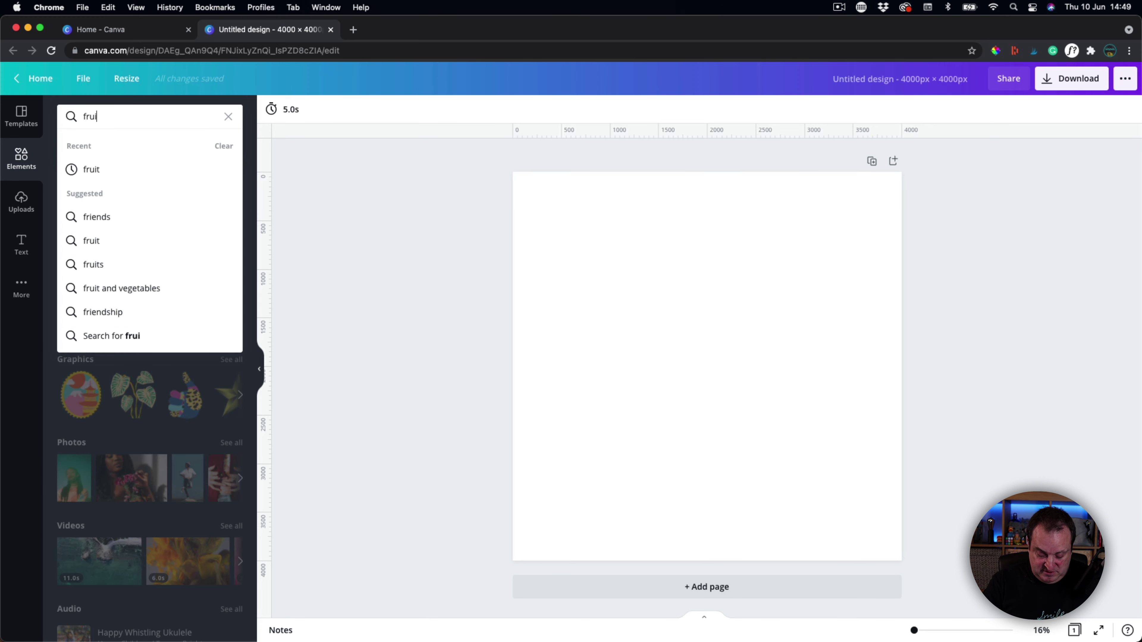
{"action": "key", "text": "Return"}
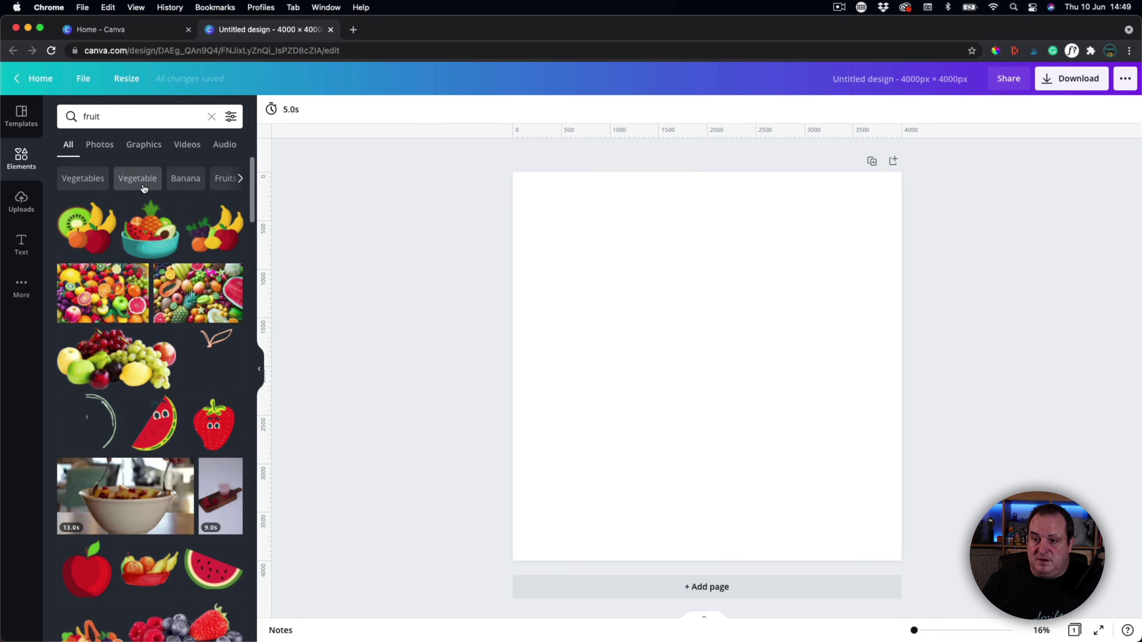
{"action": "left_click", "coordinate": [231, 118]}
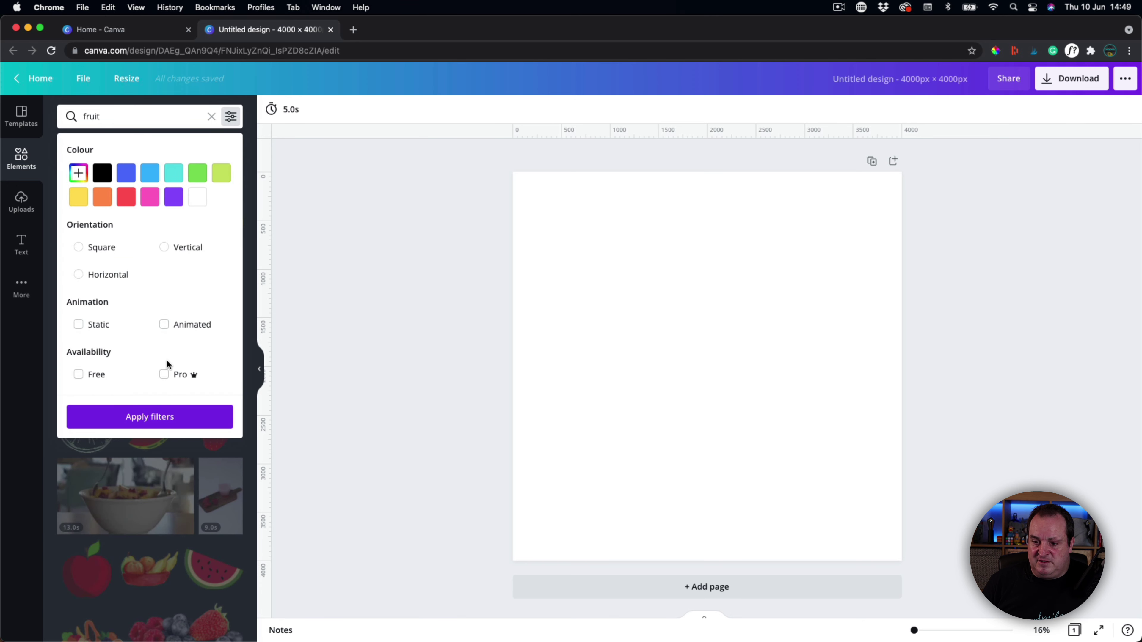
{"action": "left_click", "coordinate": [93, 374]}
{"action": "left_click", "coordinate": [137, 417]}
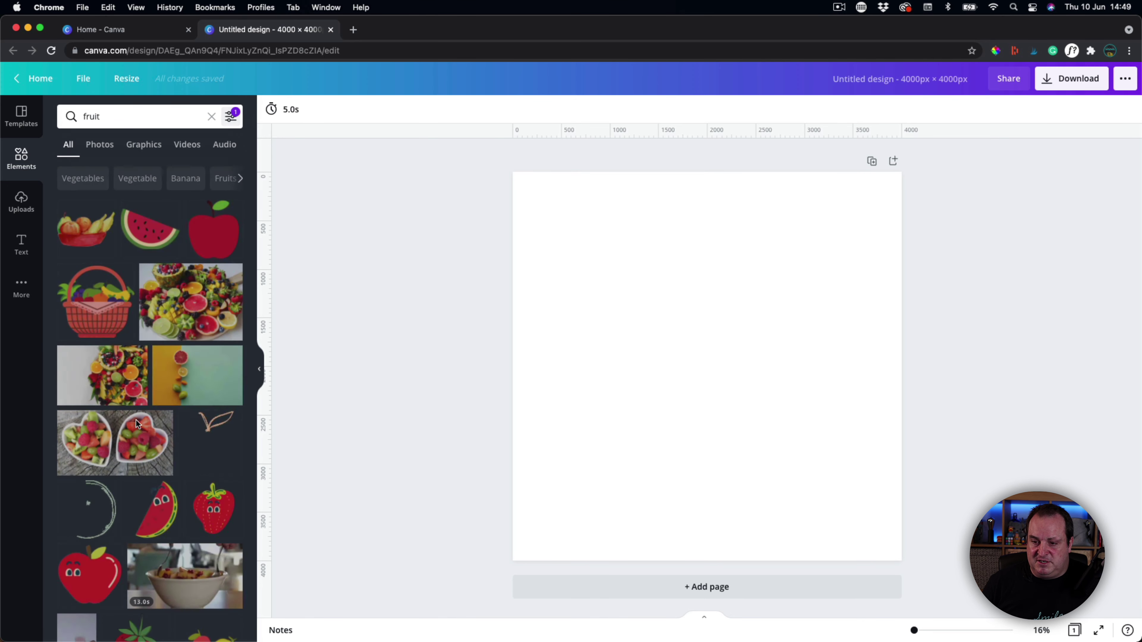
{"action": "left_click", "coordinate": [144, 145]}
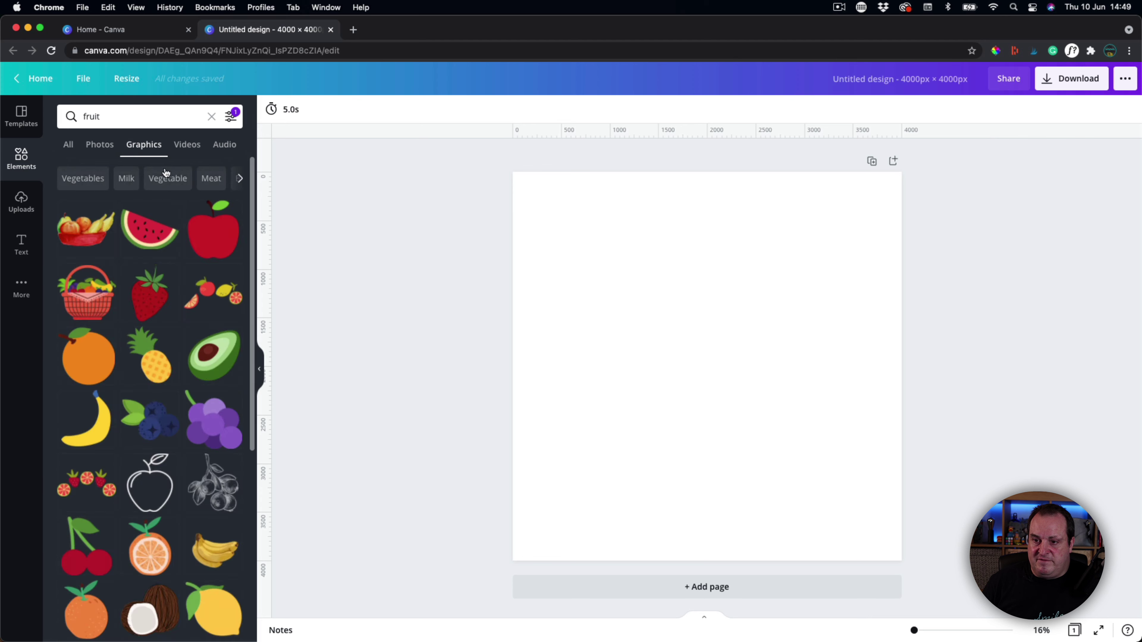
- Add the watermelon slice and its matching recommended grapes, orange, kiwi, pink-seeded strawberry, pear and red apple graphics to the canvas
{"action": "left_click", "coordinate": [136, 234]}
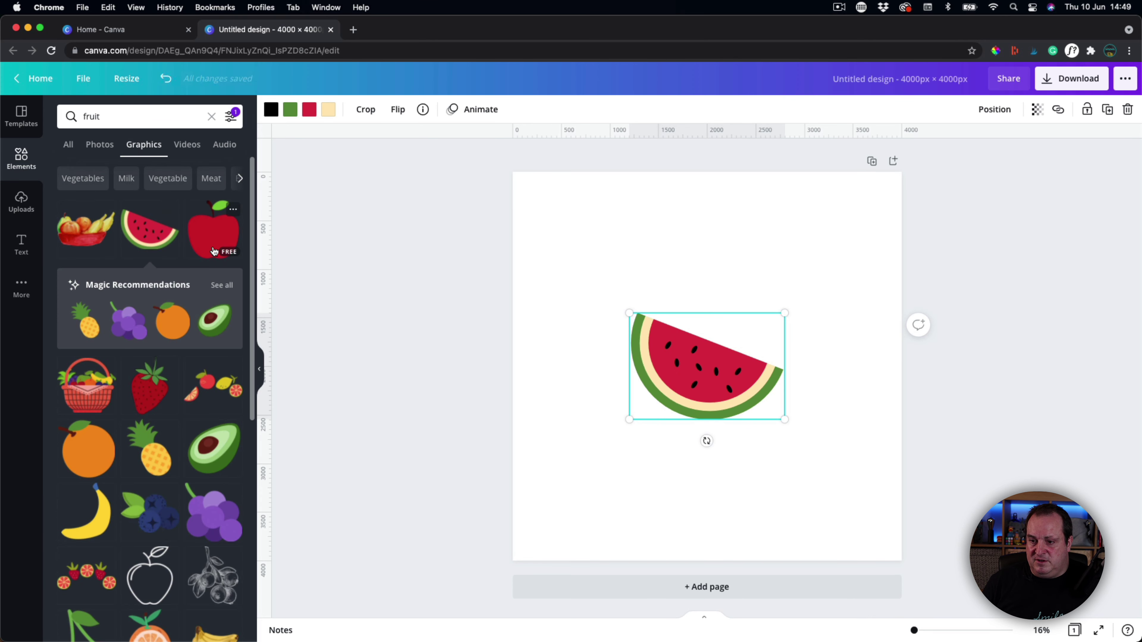
{"action": "left_click", "coordinate": [221, 286]}
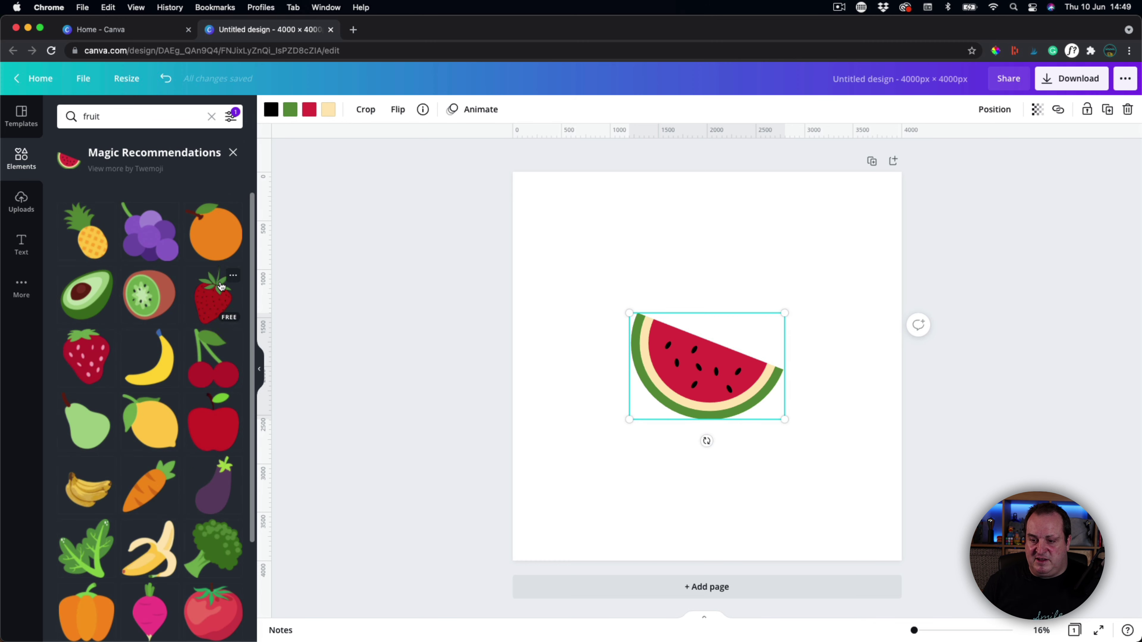
{"action": "left_click", "coordinate": [147, 238]}
{"action": "left_click", "coordinate": [215, 243]}
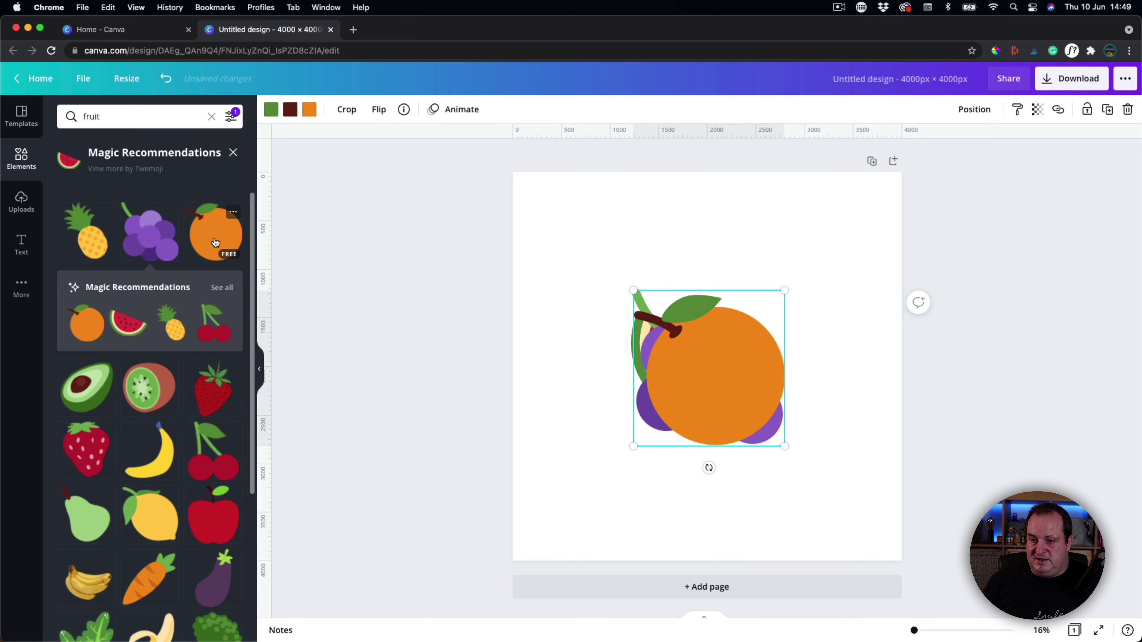
{"action": "left_click", "coordinate": [148, 388]}
{"action": "left_click", "coordinate": [85, 453]}
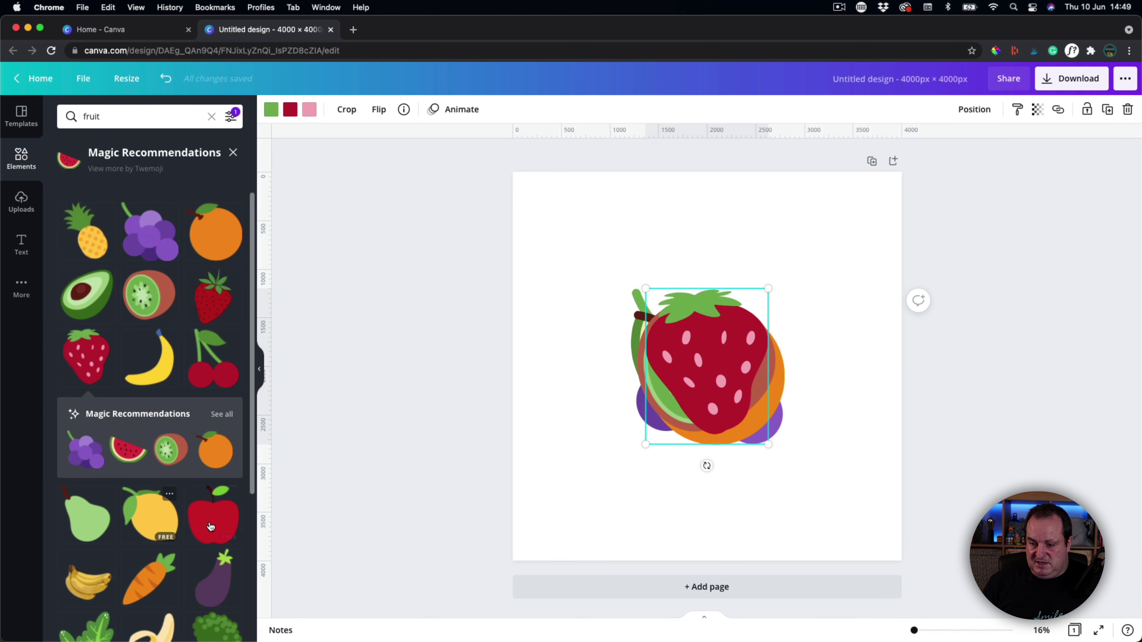
{"action": "left_click", "coordinate": [86, 514]}
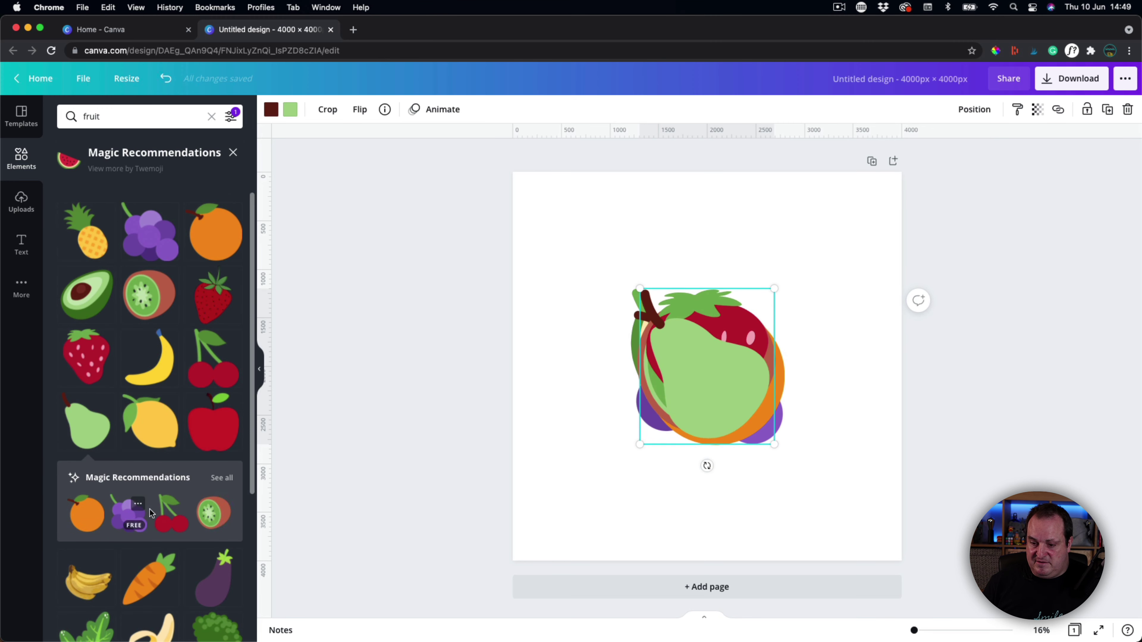
{"action": "left_click", "coordinate": [214, 422]}
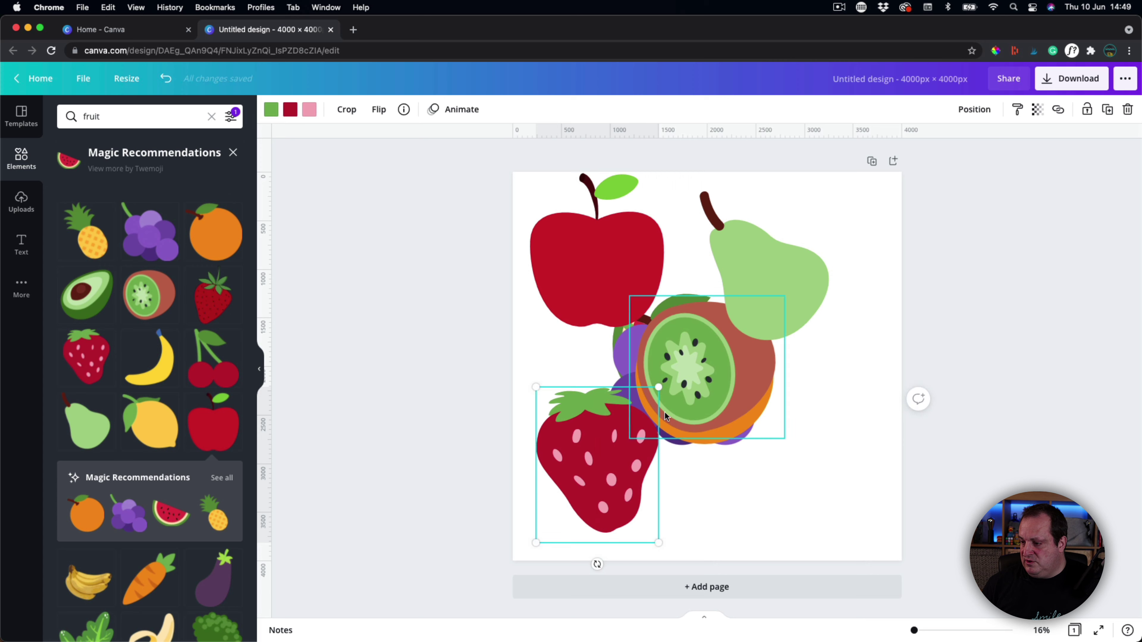
- Shrink the kiwi and orange, placing the kiwi near the canvas's lower right and the orange near its right edge
{"action": "left_click_drag", "start_coordinate": [715, 421], "coordinate": [812, 520]}
{"action": "left_click_drag", "start_coordinate": [876, 397], "coordinate": [779, 451]}
{"action": "left_click", "coordinate": [749, 370]}
{"action": "left_click_drag", "start_coordinate": [749, 370], "coordinate": [791, 407]}
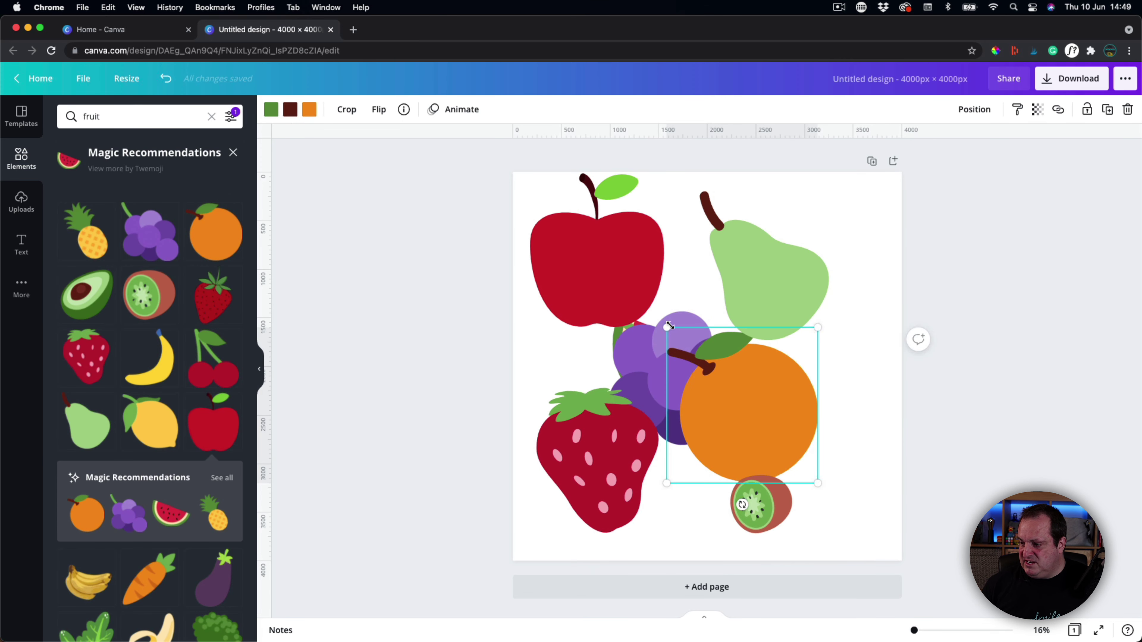
{"action": "left_click_drag", "start_coordinate": [668, 328], "coordinate": [787, 381]}
{"action": "left_click_drag", "start_coordinate": [796, 424], "coordinate": [861, 364]}
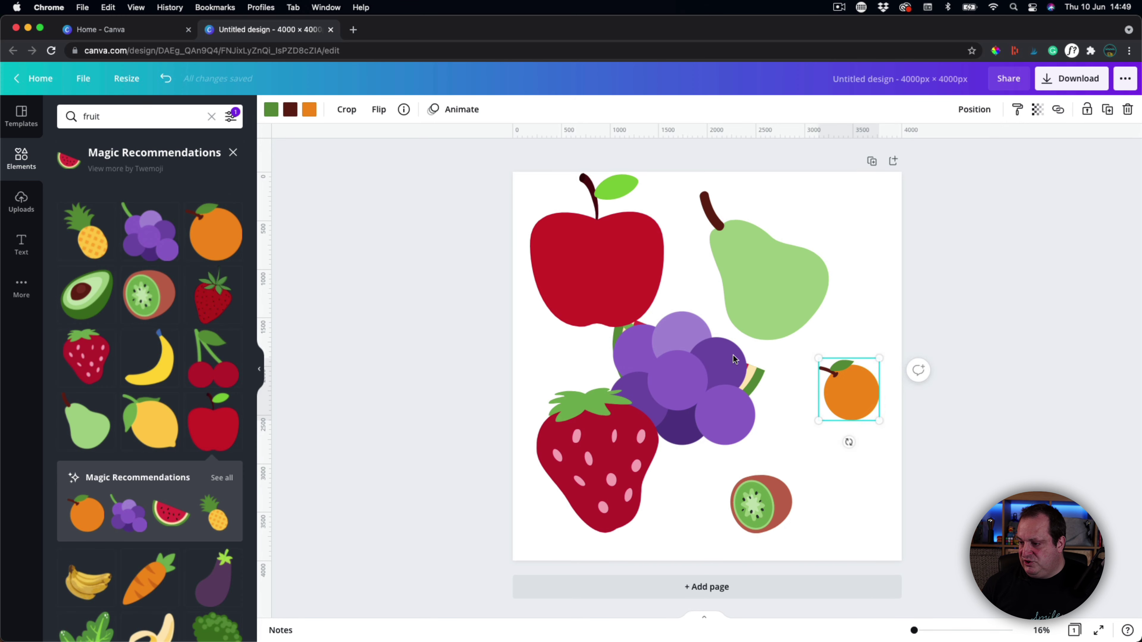
- Shrink the grapes and place them in the canvas's upper-right corner, and shift the watermelon slightly down and right
{"action": "left_click", "coordinate": [715, 362]}
{"action": "left_click_drag", "start_coordinate": [715, 361], "coordinate": [770, 393]}
{"action": "left_click_drag", "start_coordinate": [655, 320], "coordinate": [732, 396]}
{"action": "left_click_drag", "start_coordinate": [781, 430], "coordinate": [869, 219]}
{"action": "left_click_drag", "start_coordinate": [686, 354], "coordinate": [727, 383]}
{"action": "left_click", "coordinate": [587, 454]}
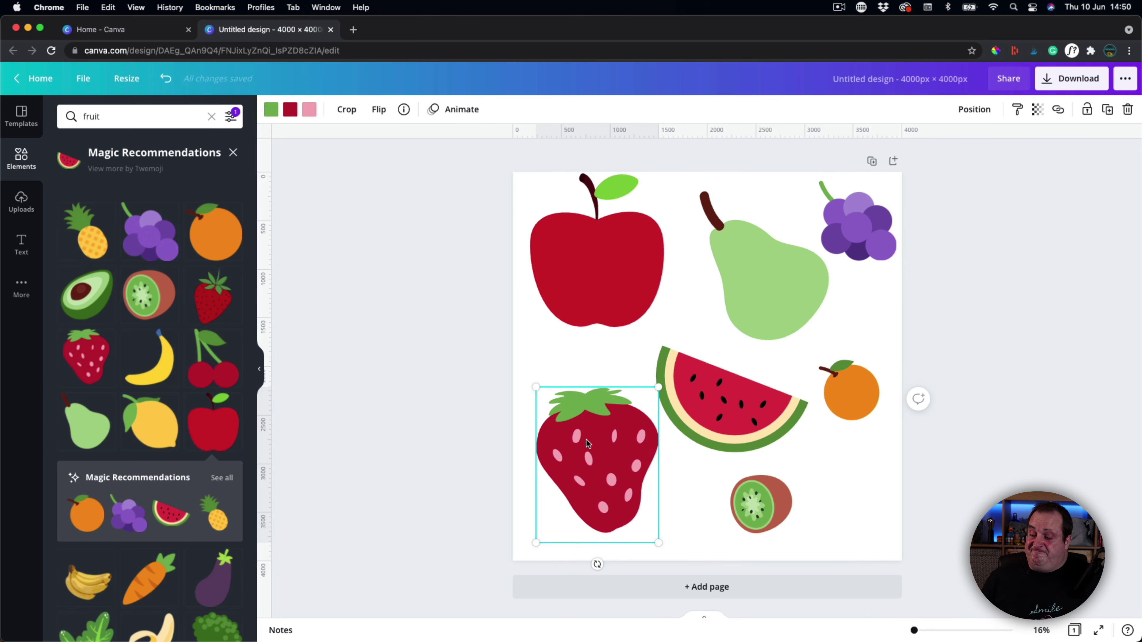
- Rotate the kiwi clockwise so its cut face points down, and enlarge it slightly near the canvas's lower-right corner
{"action": "left_click", "coordinate": [843, 403]}
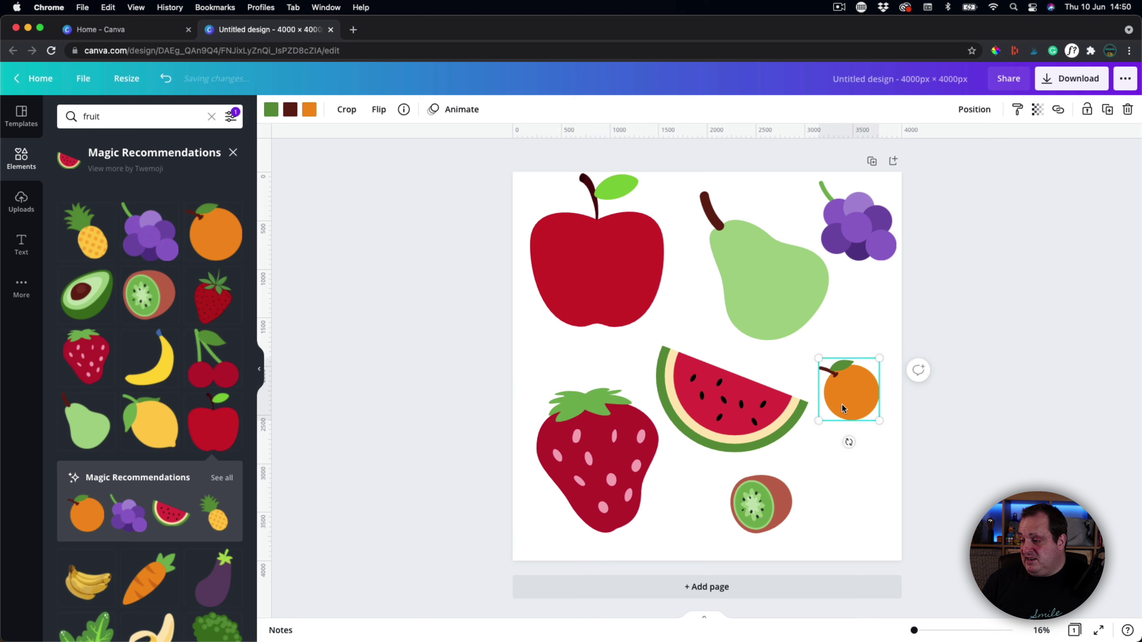
{"action": "left_click_drag", "start_coordinate": [782, 496], "coordinate": [849, 452]}
{"action": "left_click_drag", "start_coordinate": [806, 558], "coordinate": [874, 487]}
- Turn the strawberry onto its side with its leaves facing left, and tilt the apple about 30 degrees clockwise
{"action": "left_click", "coordinate": [568, 470]}
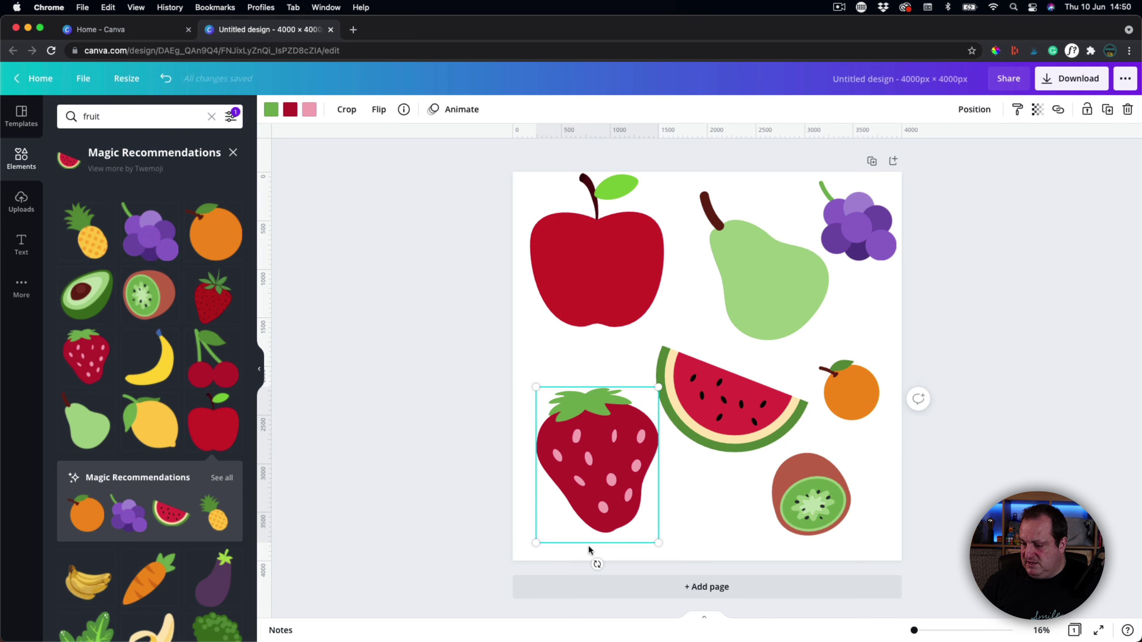
{"action": "left_click_drag", "start_coordinate": [598, 564], "coordinate": [683, 470]}
{"action": "left_click_drag", "start_coordinate": [615, 429], "coordinate": [628, 443]}
{"action": "left_click", "coordinate": [593, 327]}
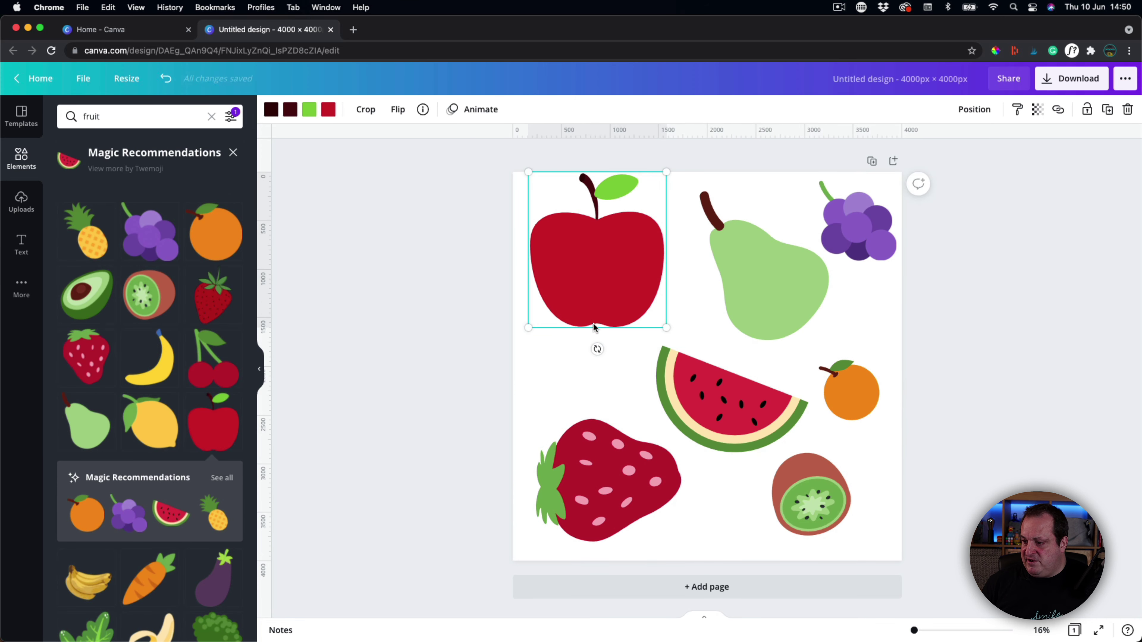
{"action": "left_click_drag", "start_coordinate": [597, 349], "coordinate": [556, 323]}
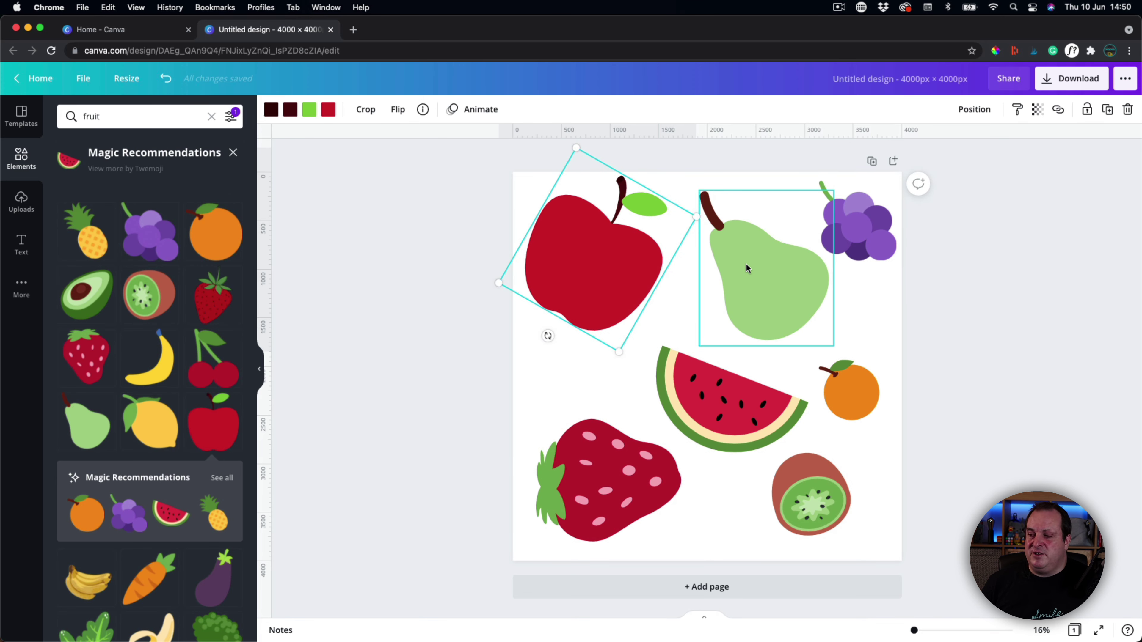
- Shrink the pear and place it between the strawberry and kiwi, and move the slightly enlarged grapes above the watermelon
{"action": "left_click_drag", "start_coordinate": [746, 266], "coordinate": [566, 340]}
{"action": "left_click_drag", "start_coordinate": [518, 264], "coordinate": [723, 487]}
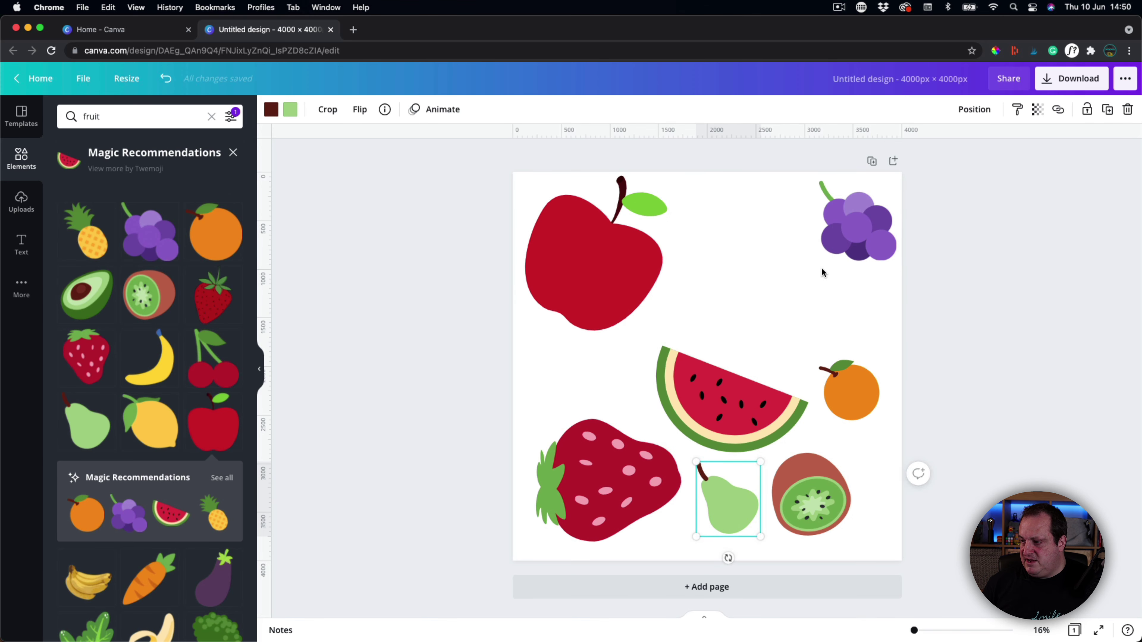
{"action": "left_click", "coordinate": [868, 220]}
{"action": "left_click_drag", "start_coordinate": [820, 261], "coordinate": [801, 273]}
{"action": "left_click_drag", "start_coordinate": [866, 235], "coordinate": [766, 296]}
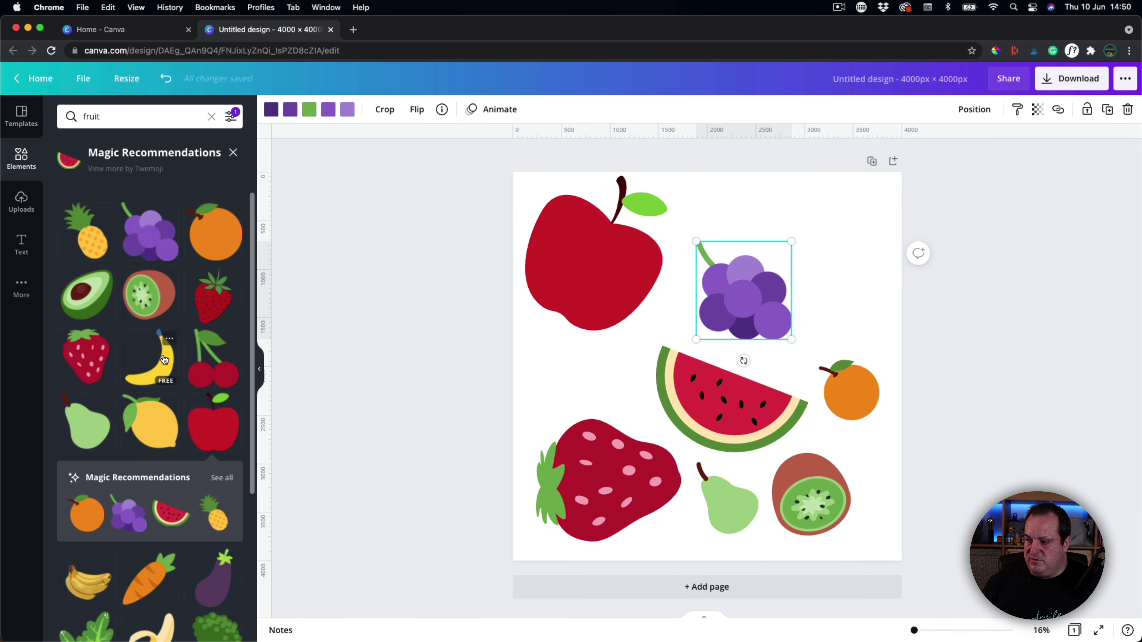
- Add the banana graphic, shrink it and place it in the canvas's upper-right corner
{"action": "left_click", "coordinate": [157, 362]}
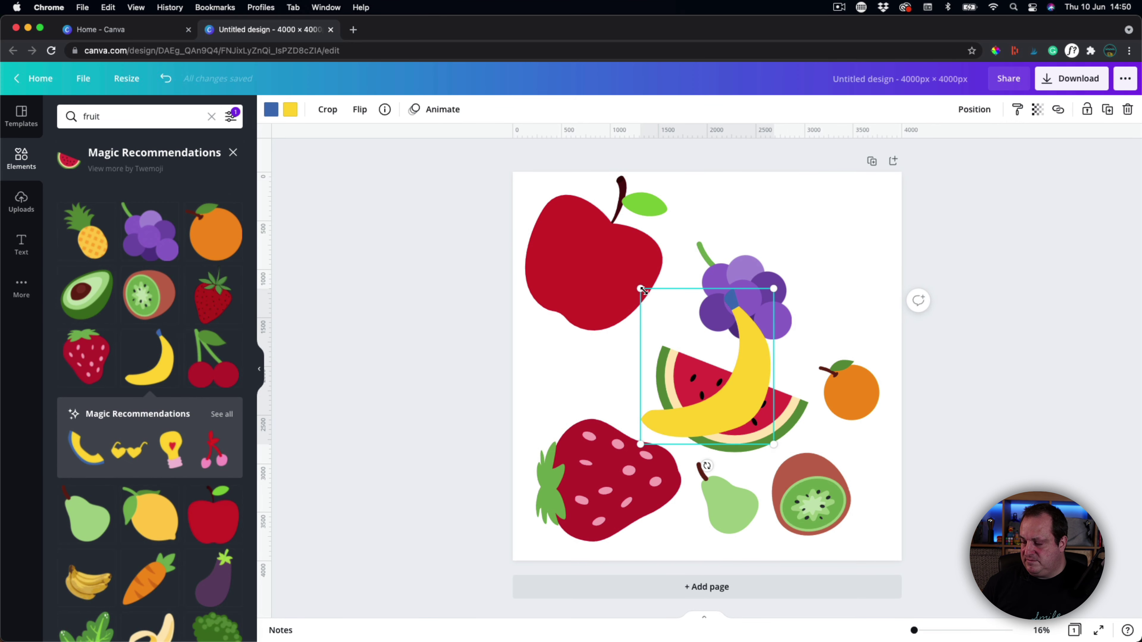
{"action": "left_click_drag", "start_coordinate": [642, 290], "coordinate": [681, 336]}
{"action": "left_click_drag", "start_coordinate": [747, 374], "coordinate": [857, 221]}
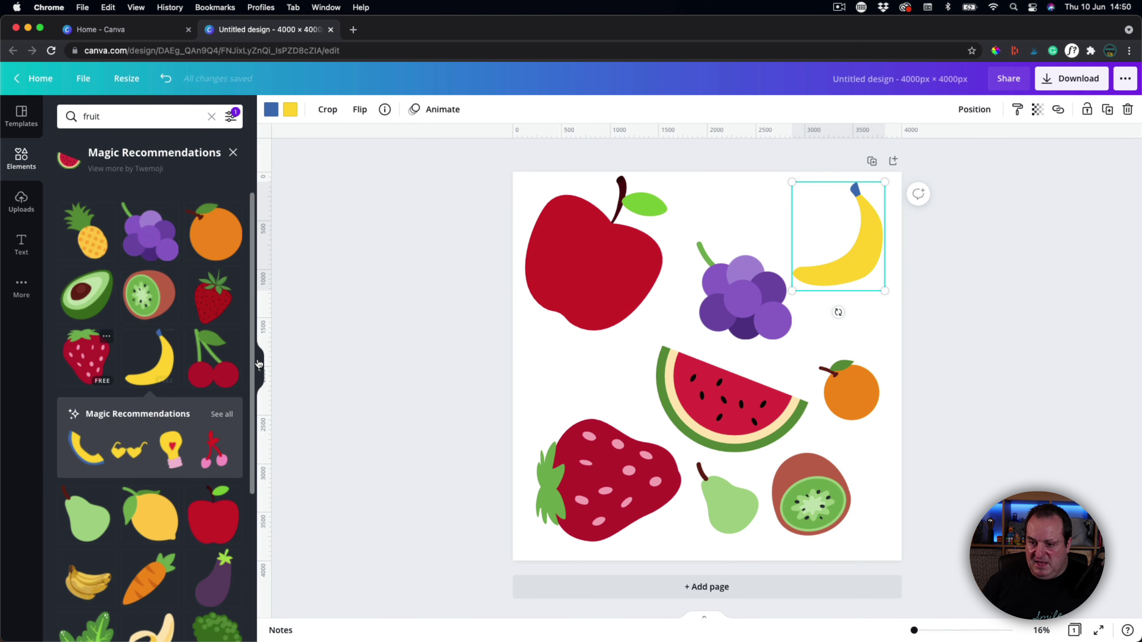
- Add the cherries graphic at about 816 × 946 px beneath the banana, and move the orange between the apple and the strawberry
{"action": "left_click", "coordinate": [217, 369]}
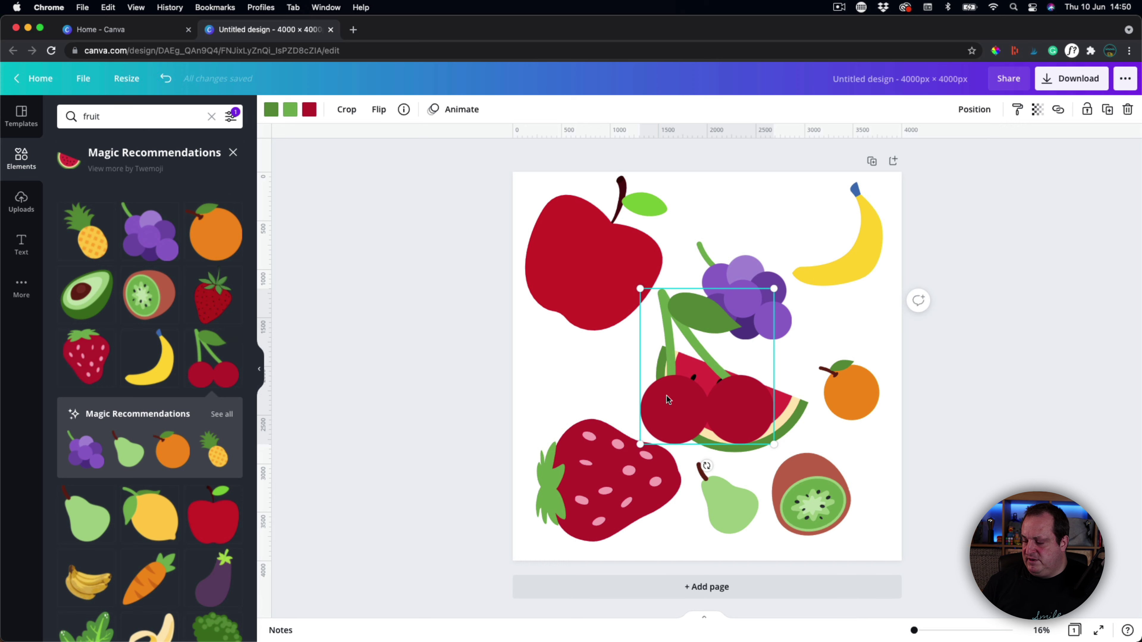
{"action": "left_click_drag", "start_coordinate": [667, 400], "coordinate": [729, 399]}
{"action": "left_click_drag", "start_coordinate": [874, 386], "coordinate": [613, 373]}
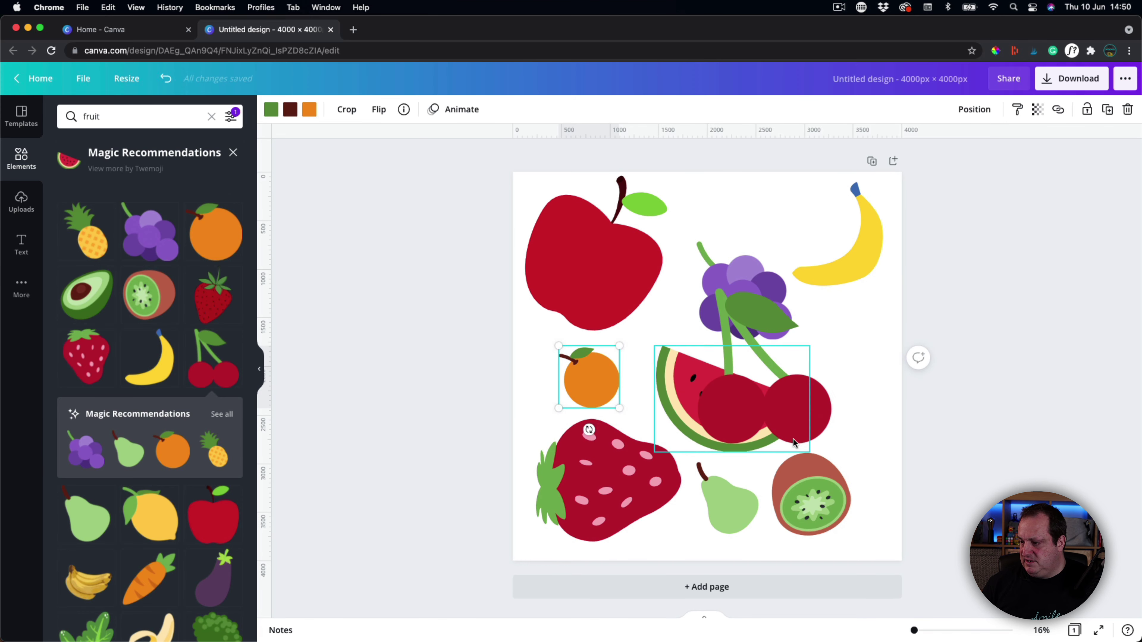
{"action": "left_click", "coordinate": [775, 407]}
{"action": "left_click_drag", "start_coordinate": [696, 250], "coordinate": [757, 342]}
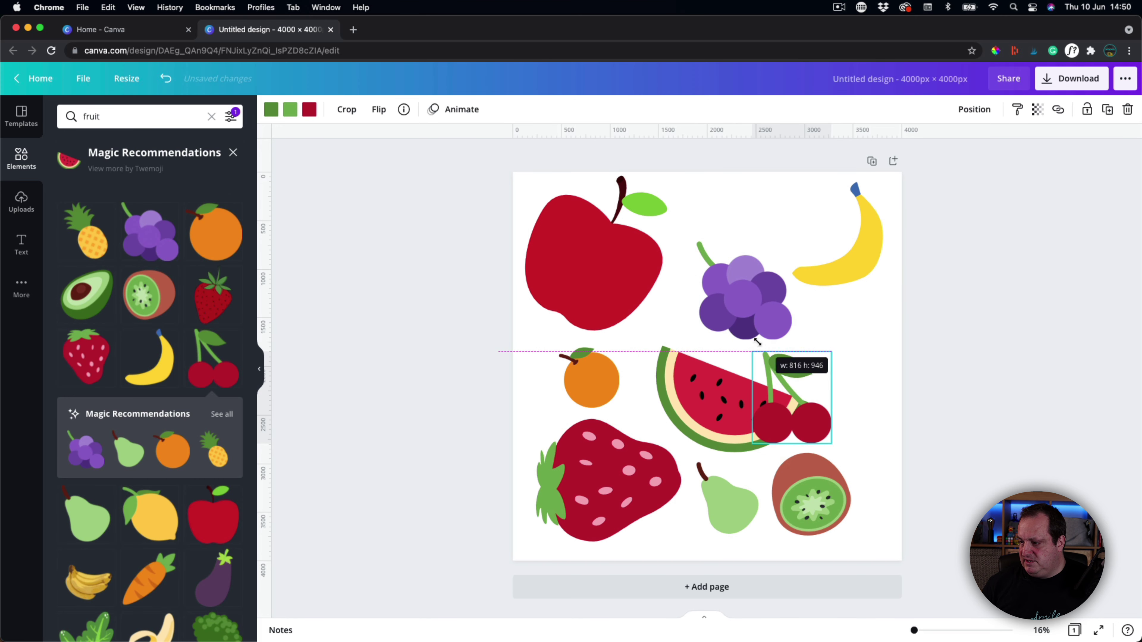
{"action": "left_click_drag", "start_coordinate": [791, 405], "coordinate": [845, 352]}
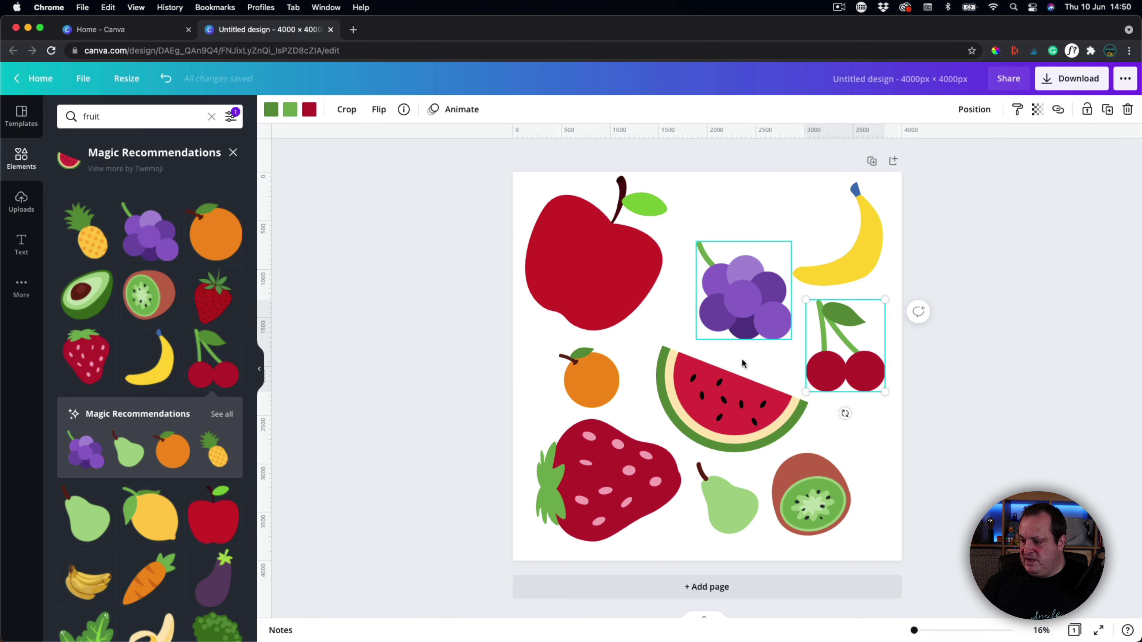
{"action": "left_click", "coordinate": [966, 526]}
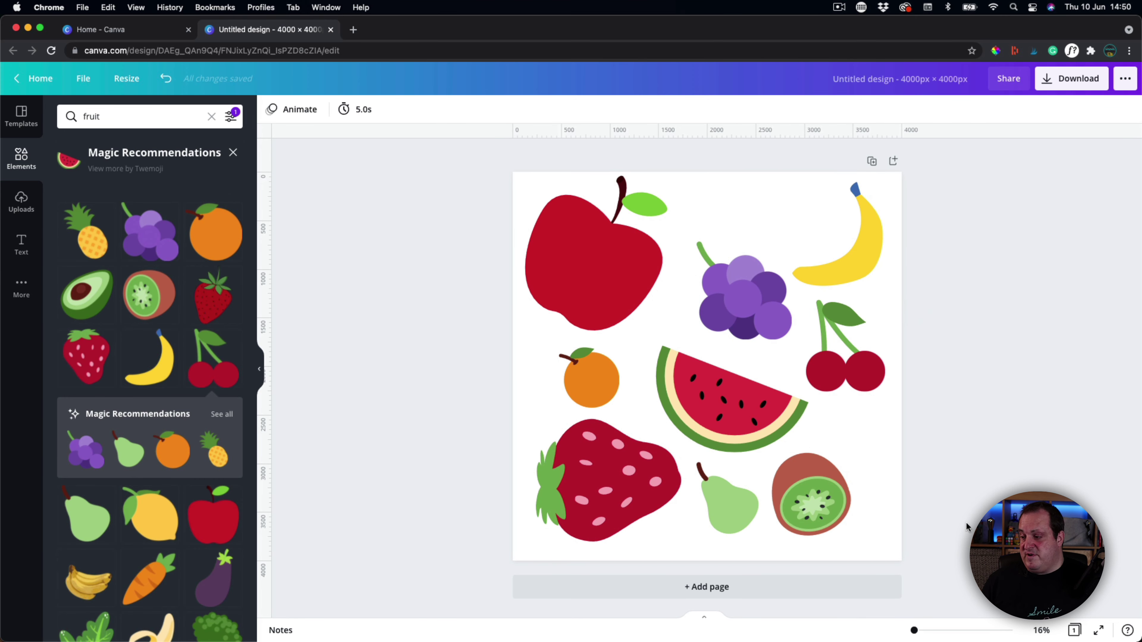
- Rename the design "pattern 1"
{"action": "left_click", "coordinate": [886, 79]}
{"action": "type", "text": "pattern 1"}
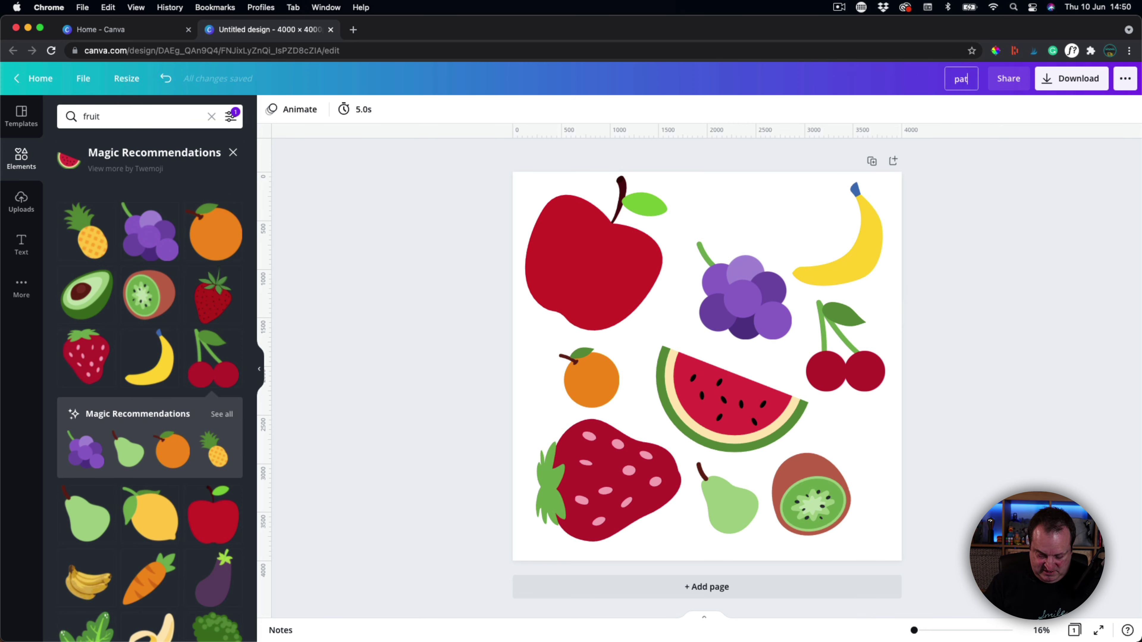
{"action": "key", "text": "Return"}
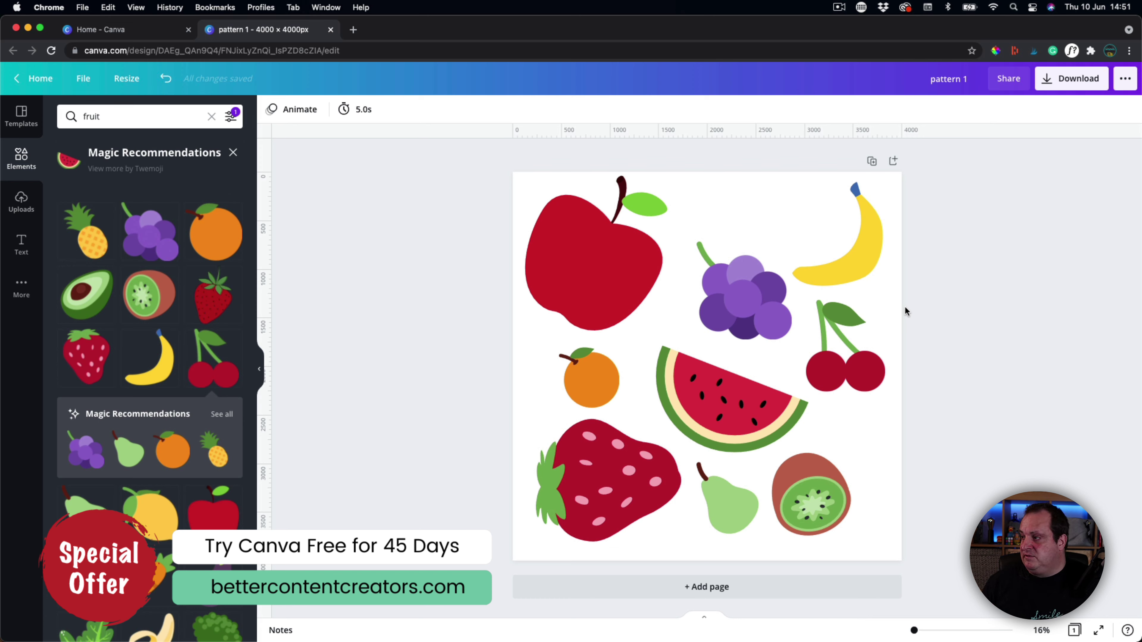
- Download the design as a PNG at size ×1 with a transparent background
{"action": "left_click", "coordinate": [1084, 82]}
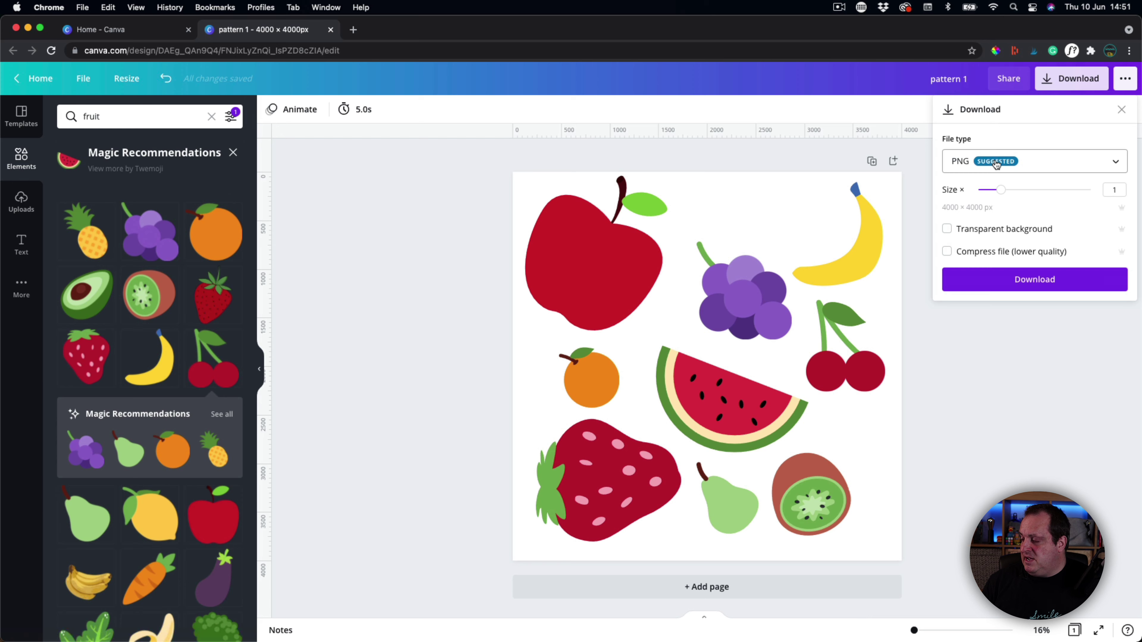
{"action": "left_click", "coordinate": [984, 232]}
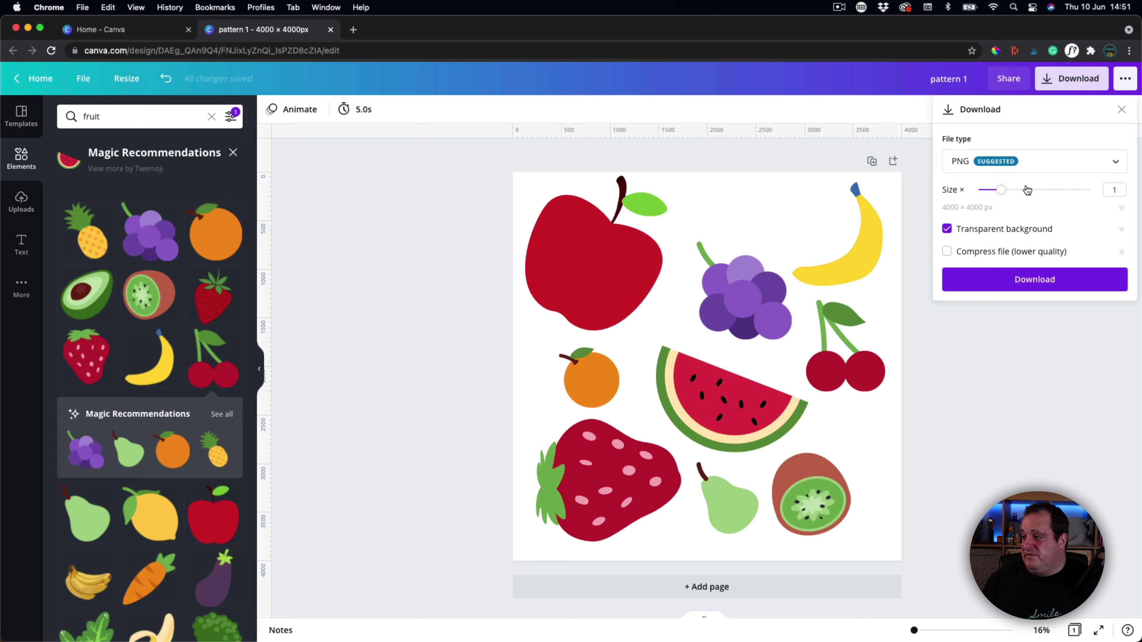
{"action": "mouse_move", "coordinate": [1000, 190]}
{"action": "left_mouse_down"}
{"action": "mouse_move", "coordinate": [1045, 191]}
{"action": "mouse_move", "coordinate": [1003, 190]}
{"action": "left_mouse_up"}
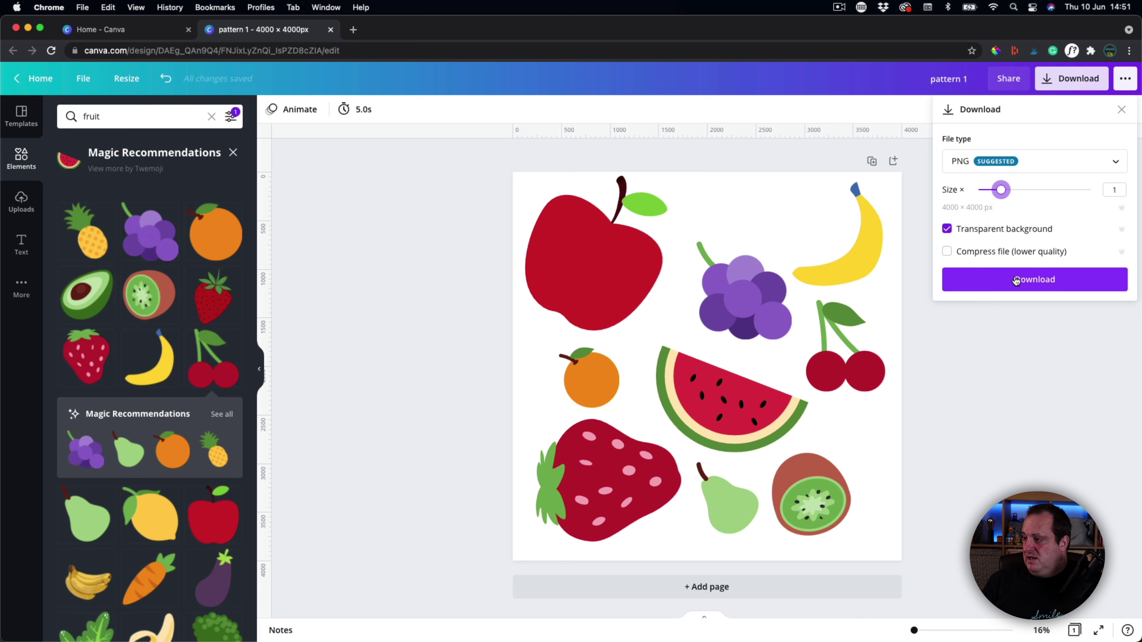
{"action": "left_click", "coordinate": [1020, 289]}
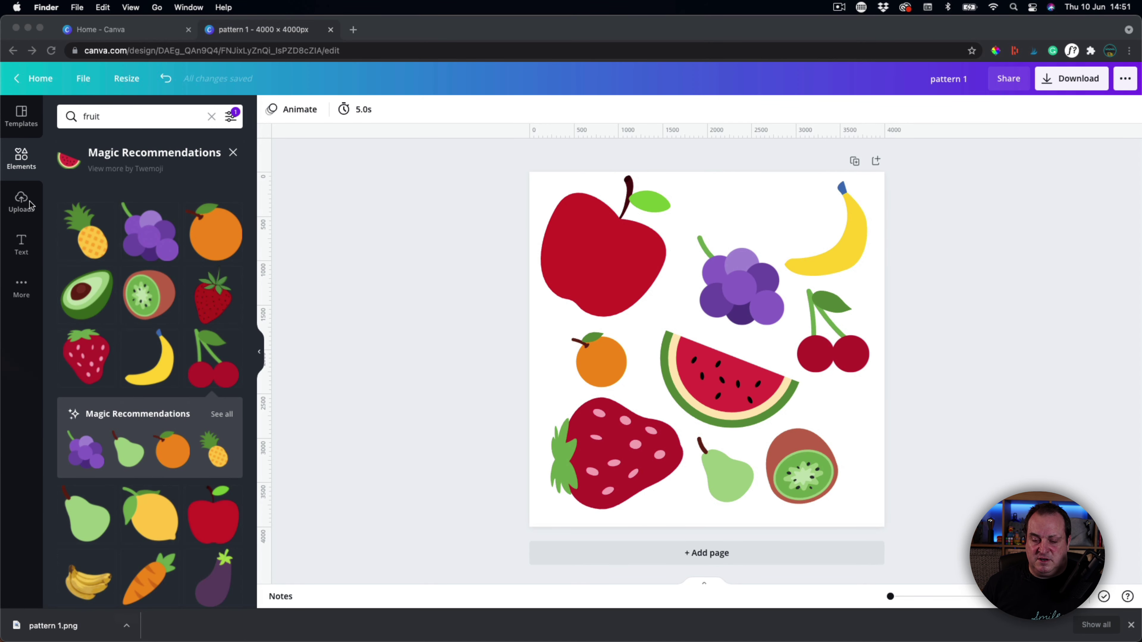
- Upload the downloaded pattern 1.png to the media library and add a blank second page to the design
{"action": "left_click", "coordinate": [29, 205]}
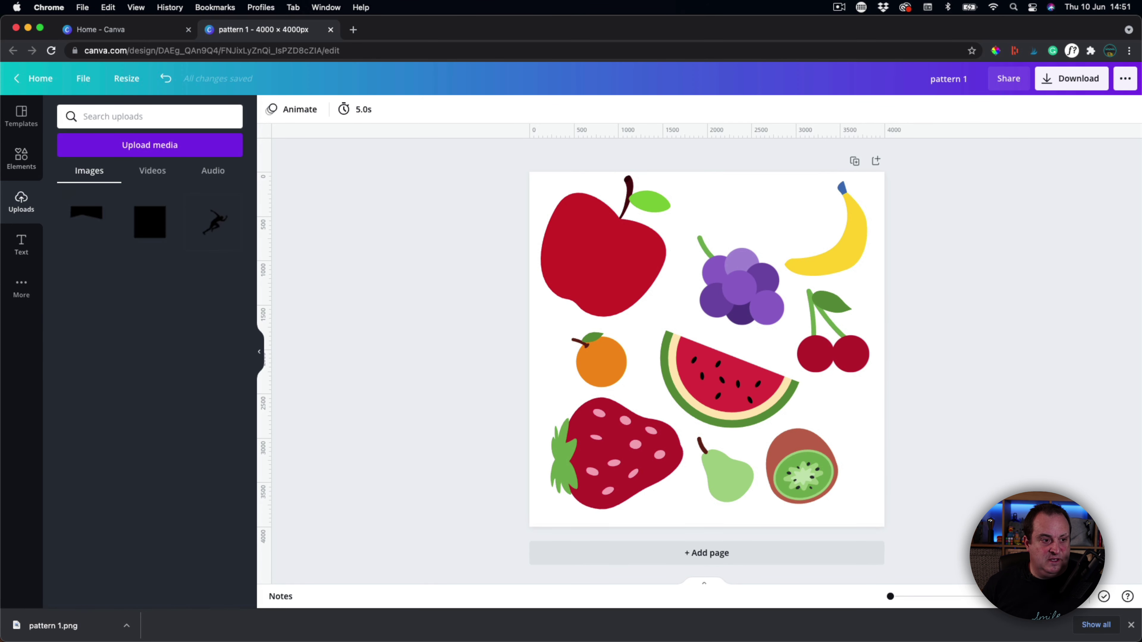
{"action": "left_click_drag", "start_coordinate": [53, 625], "coordinate": [124, 266]}
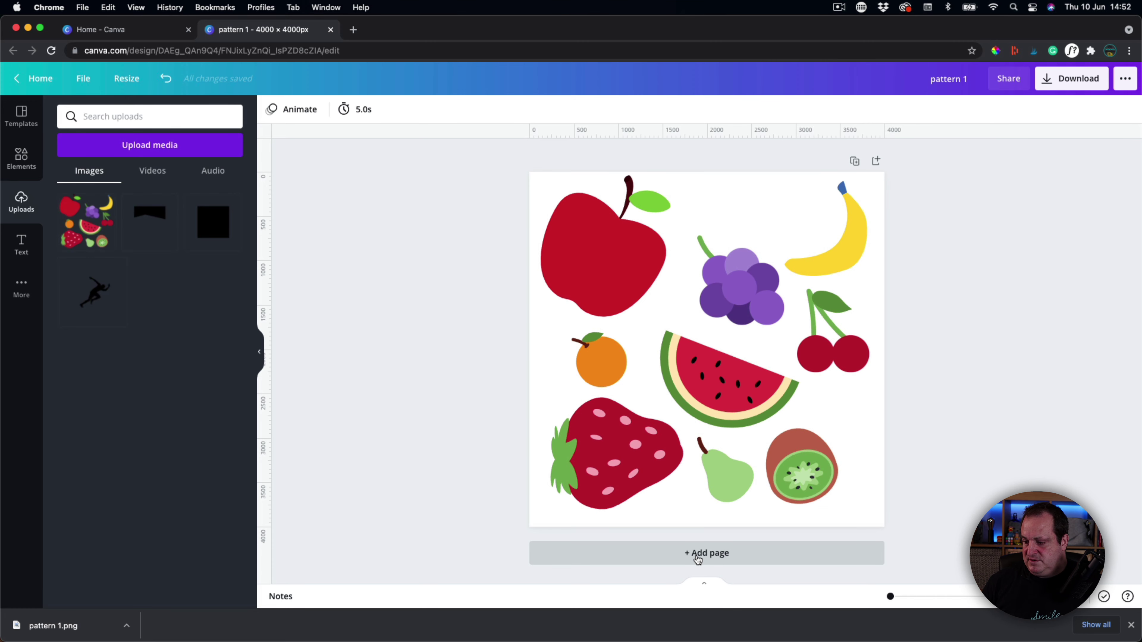
{"action": "left_click", "coordinate": [697, 560]}
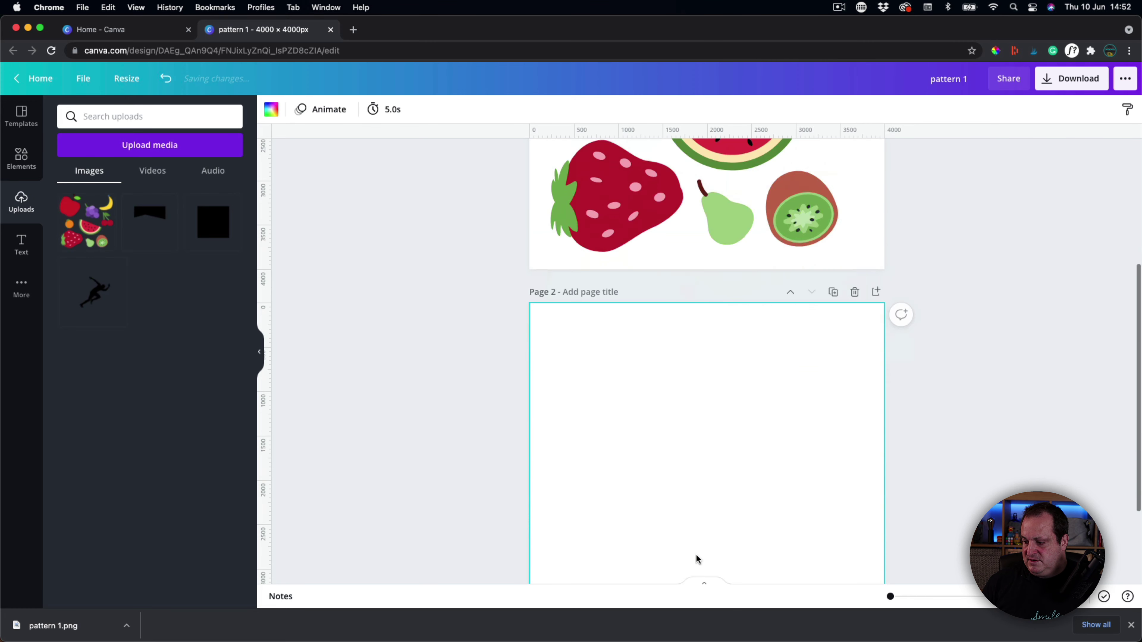
- Place the uploaded pattern image on page 2, align it with the page's upper-left corner and enlarge it to fill the page
{"action": "left_click", "coordinate": [81, 233]}
{"action": "left_click_drag", "start_coordinate": [691, 326], "coordinate": [647, 282]}
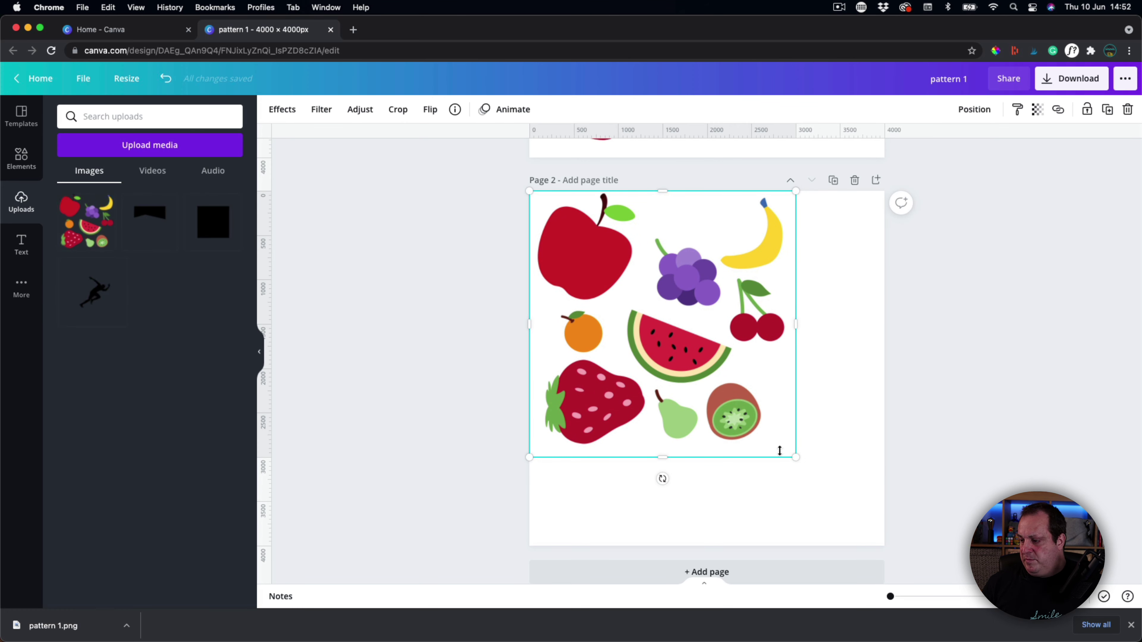
{"action": "left_click_drag", "start_coordinate": [795, 457], "coordinate": [891, 539]}
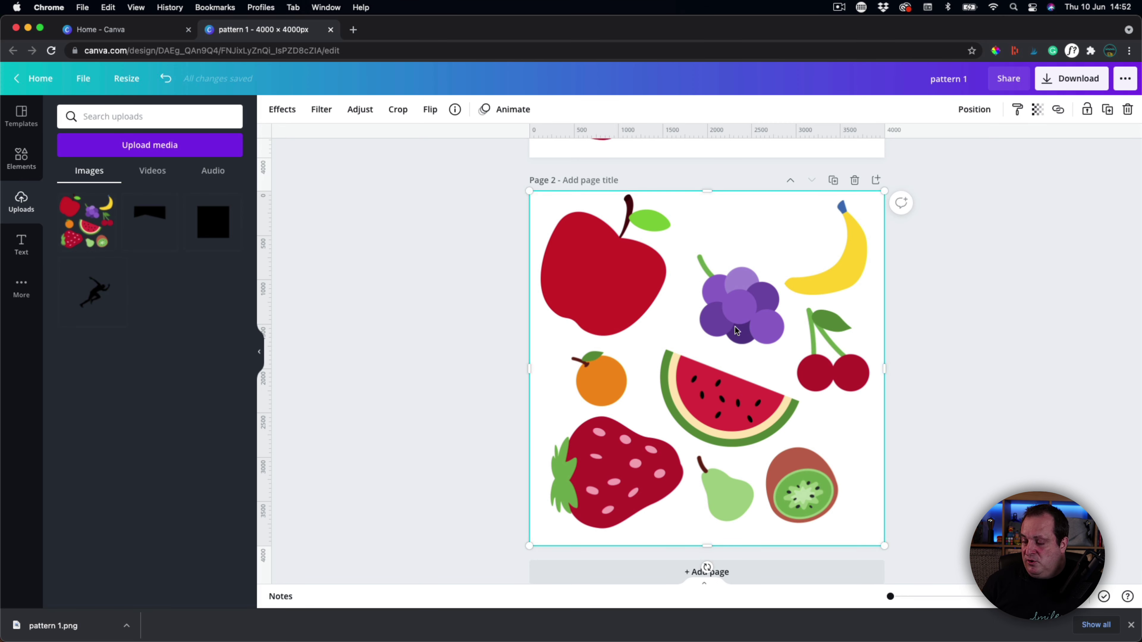
- Shift the pattern image left by half the page width and add vertical and horizontal guides at 2000 px
{"action": "left_click_drag", "start_coordinate": [735, 327], "coordinate": [557, 328]}
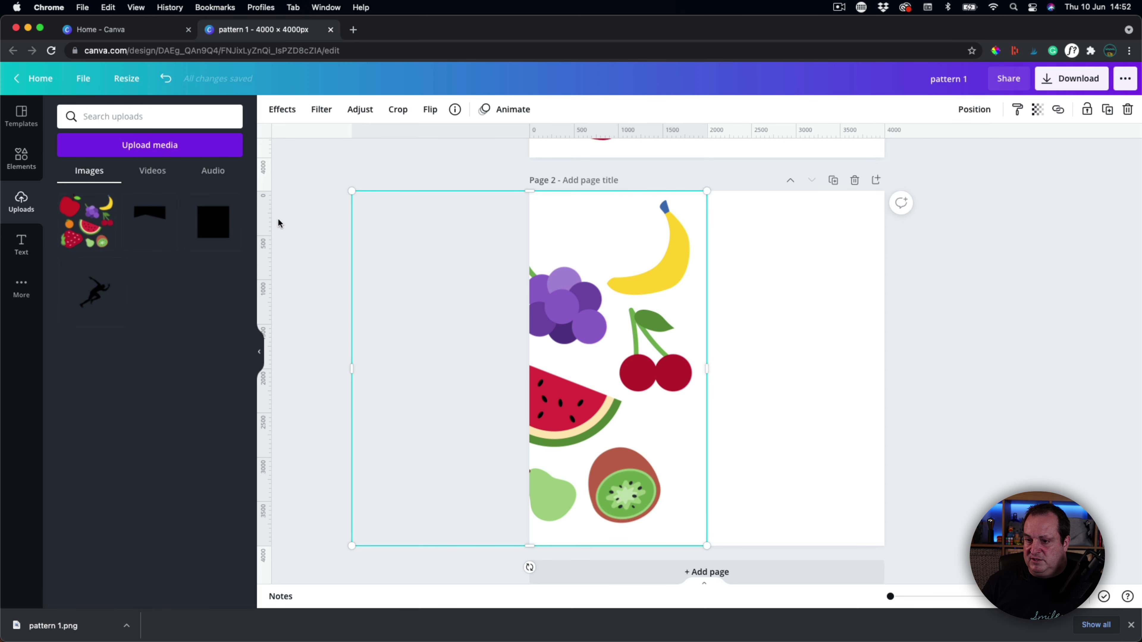
{"action": "left_click_drag", "start_coordinate": [643, 130], "coordinate": [707, 219]}
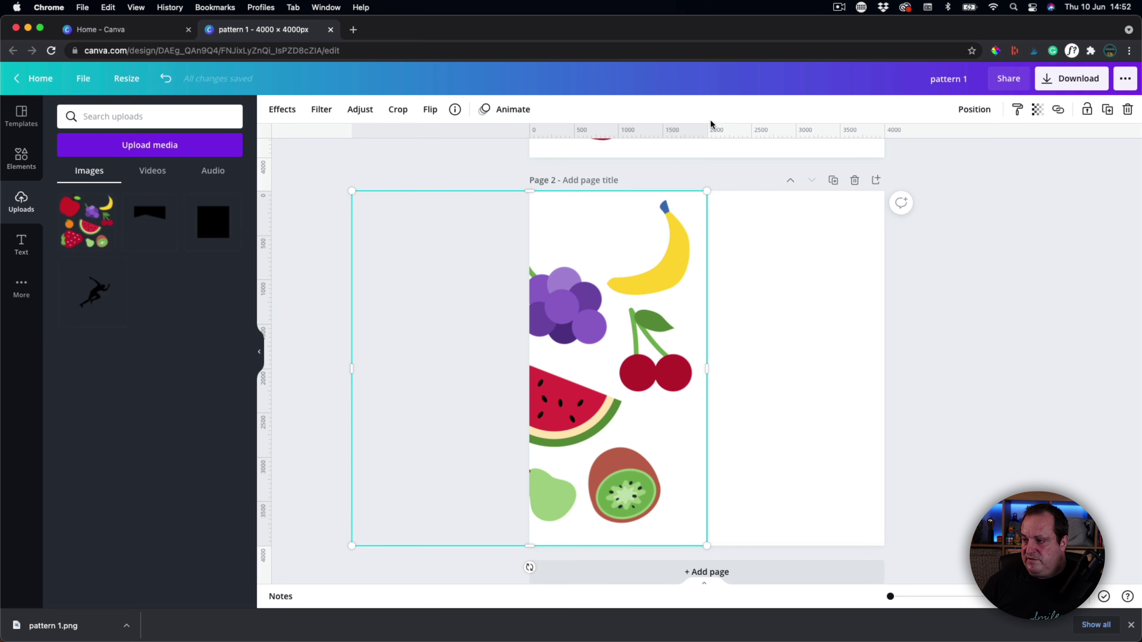
{"action": "left_click_drag", "start_coordinate": [604, 130], "coordinate": [568, 369]}
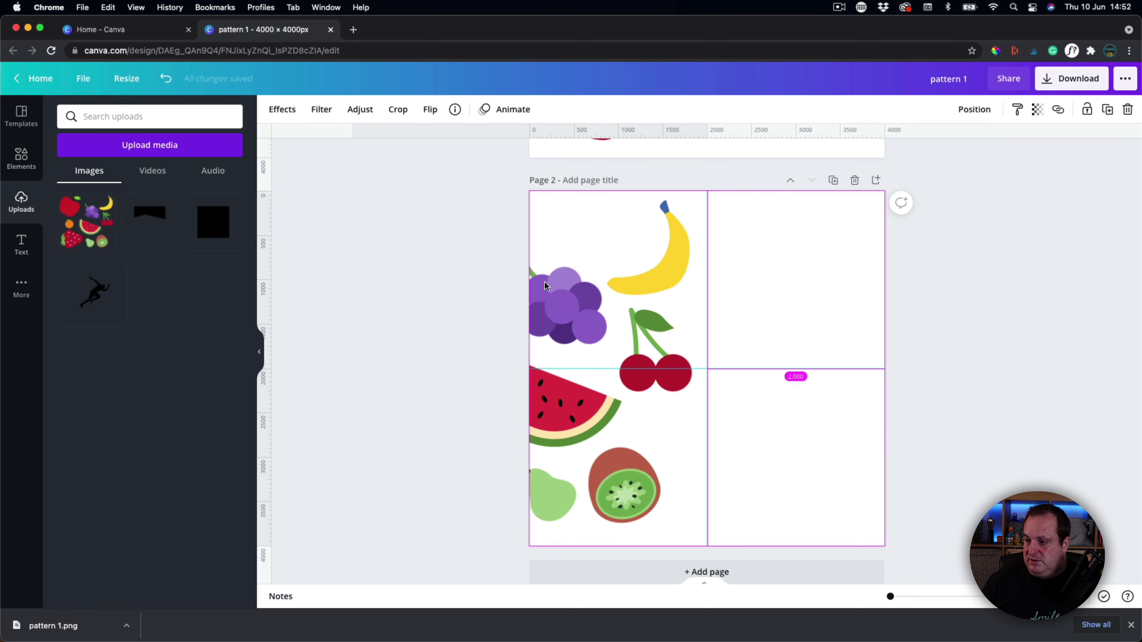
- Duplicate the pattern image and align the copy's left edge with the vertical centre guide, filling the right half of page 2
{"action": "left_click_drag", "start_coordinate": [587, 281], "coordinate": [924, 280]}
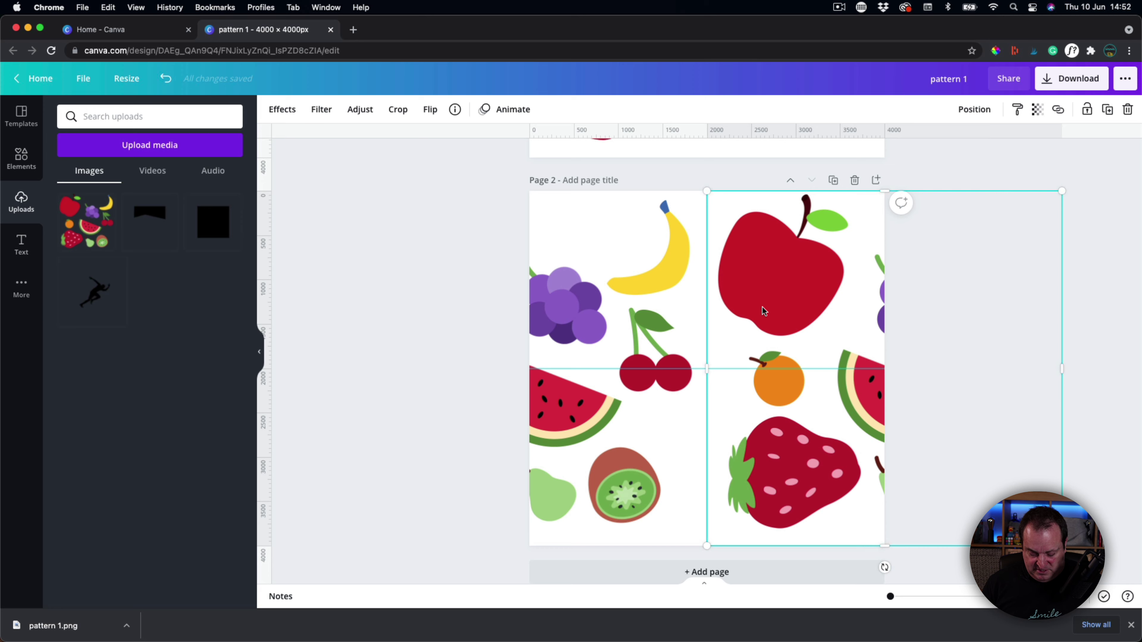
{"action": "key", "text": "super+d"}
{"action": "left_click_drag", "start_coordinate": [641, 350], "coordinate": [475, 305]}
{"action": "left_click", "coordinate": [1006, 305]}
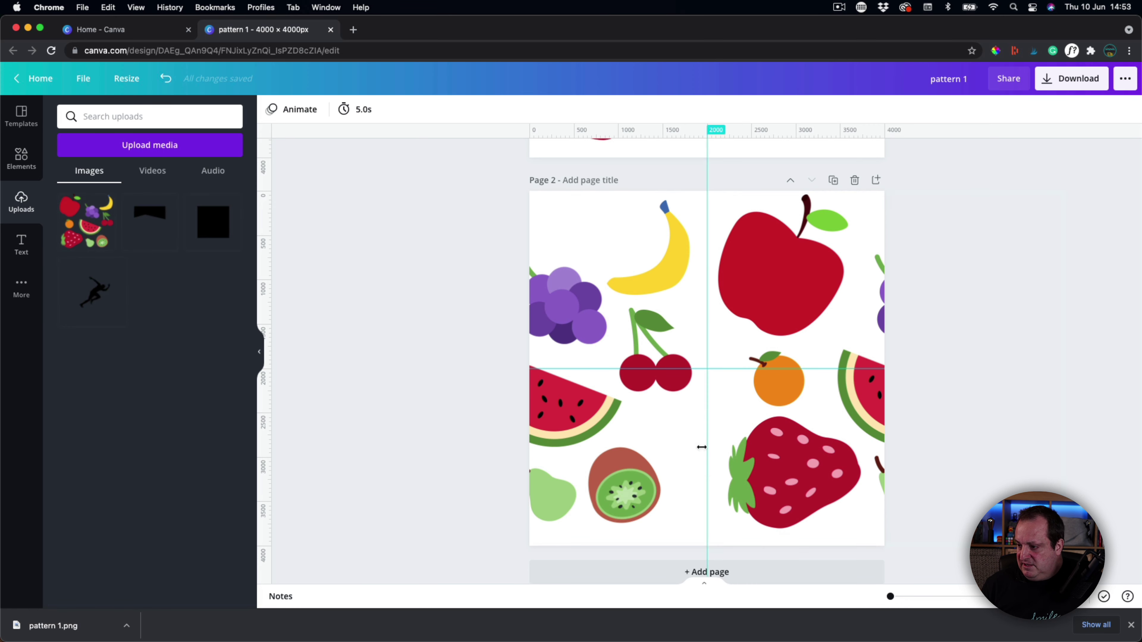
- Add a square and reshape it into a narrow full-height bar over the gap between the two pattern halves
{"action": "left_click", "coordinate": [13, 158]}
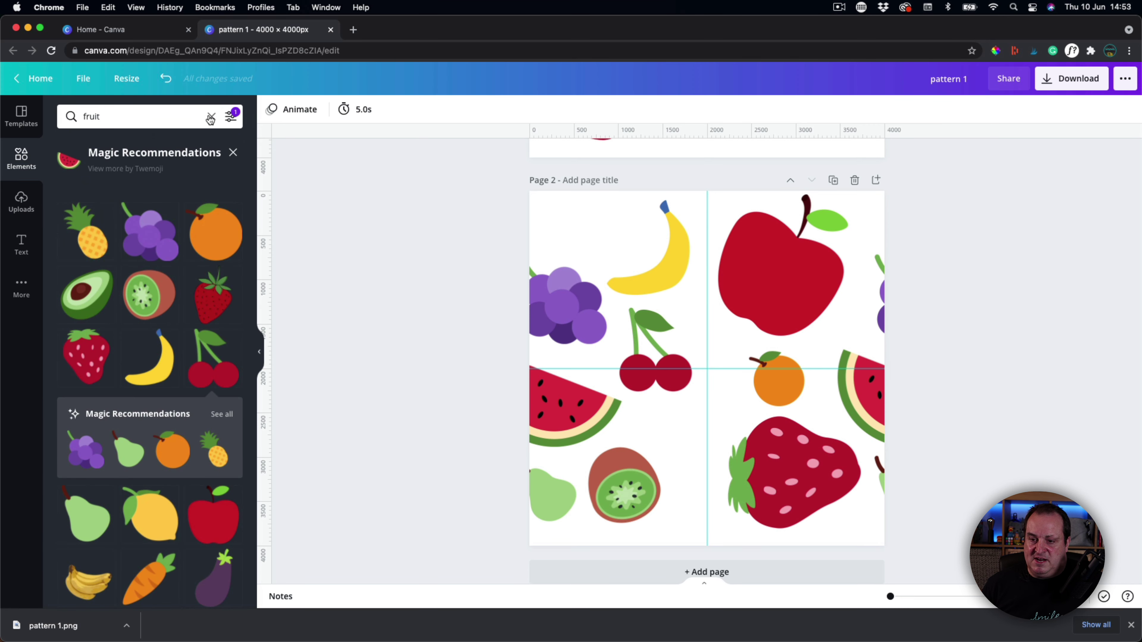
{"action": "left_click", "coordinate": [210, 118]}
{"action": "left_click", "coordinate": [112, 318]}
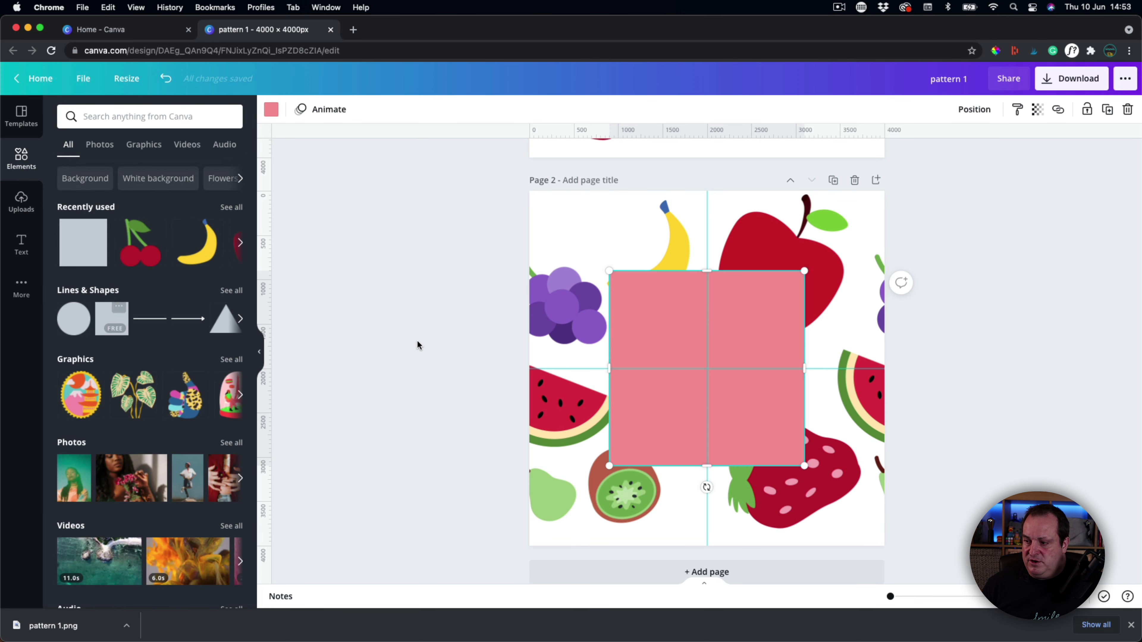
{"action": "left_click_drag", "start_coordinate": [668, 365], "coordinate": [747, 286]}
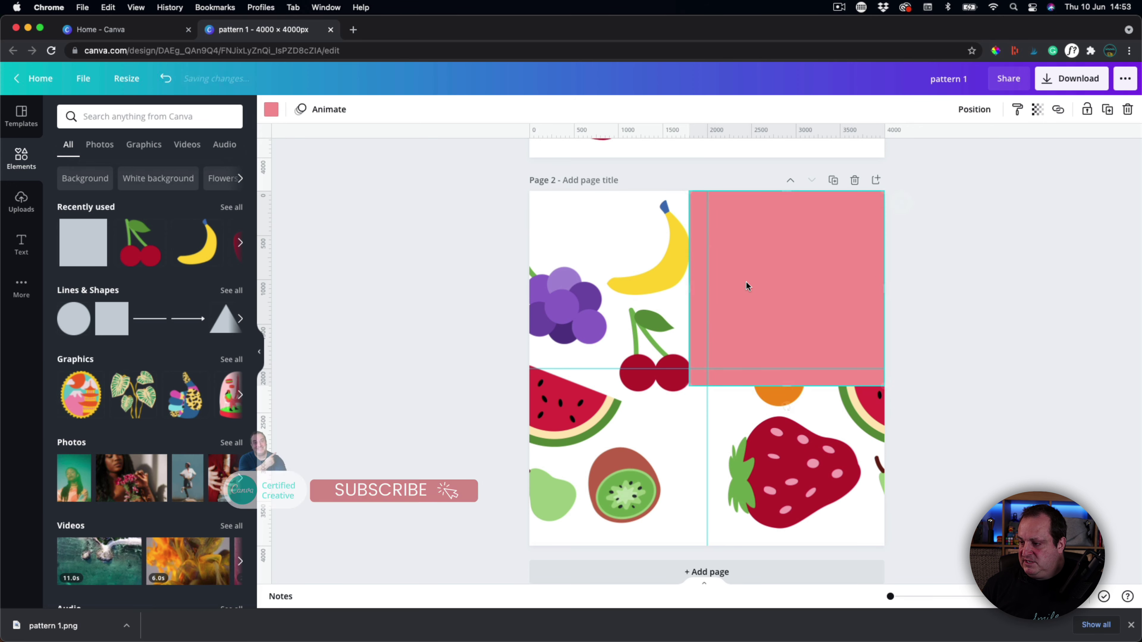
{"action": "left_click_drag", "start_coordinate": [883, 287], "coordinate": [722, 286]}
{"action": "left_click_drag", "start_coordinate": [703, 386], "coordinate": [701, 572]}
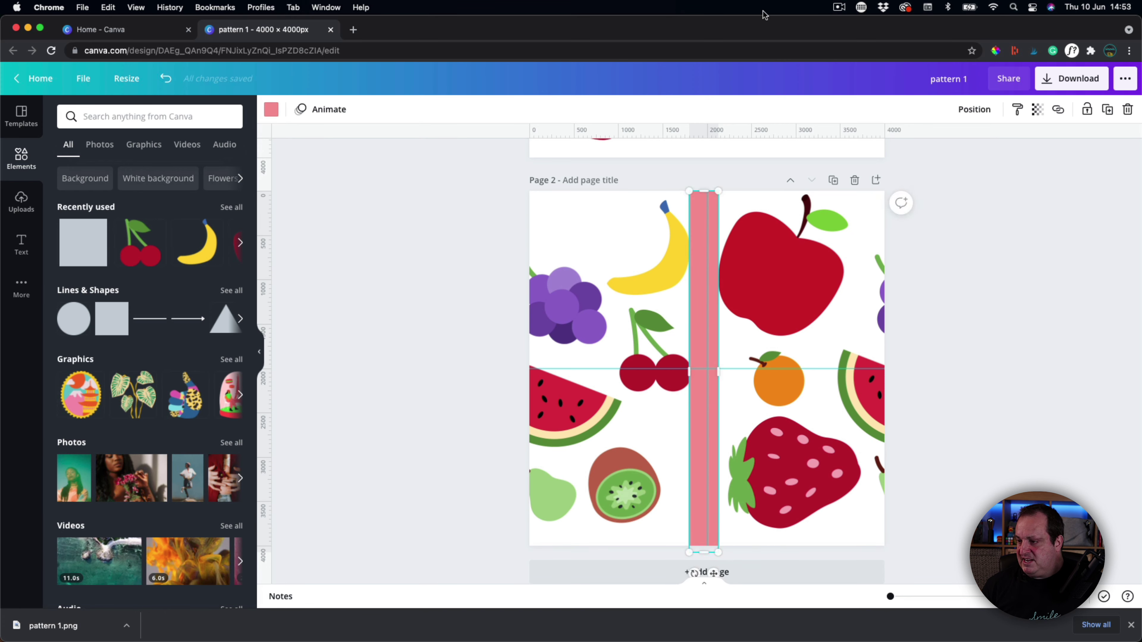
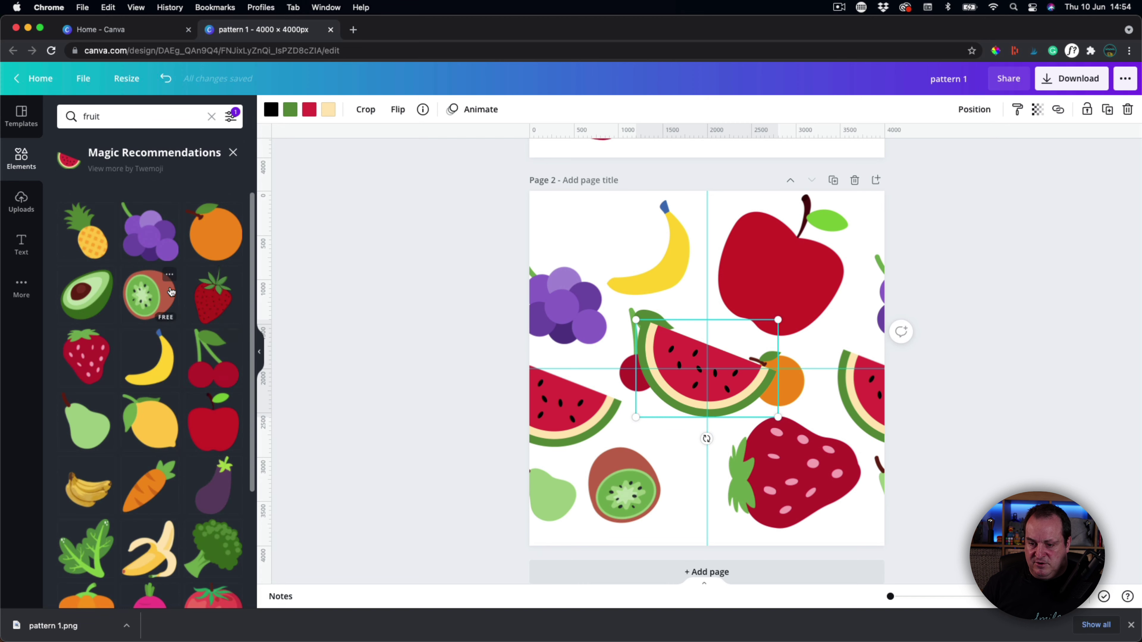
- Delete the extra watermelon from the centre of page 2 and dismiss the browser's downloads bar
{"action": "scroll", "coordinate": [155, 406], "scroll_direction": "down", "scroll_amount": 5}
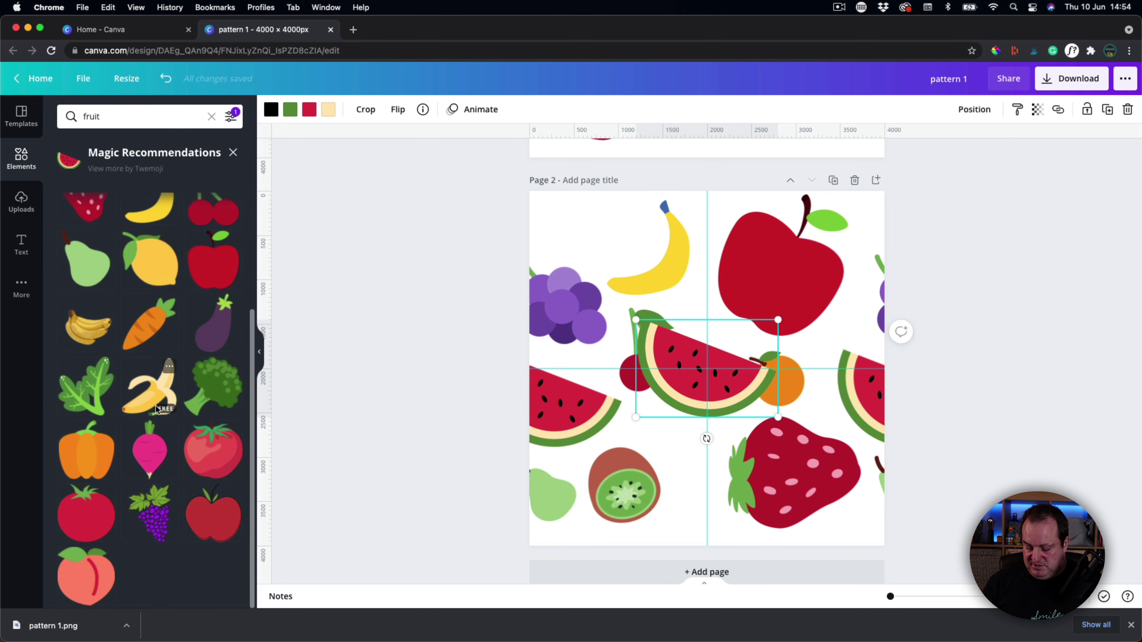
{"action": "key", "text": "Delete"}
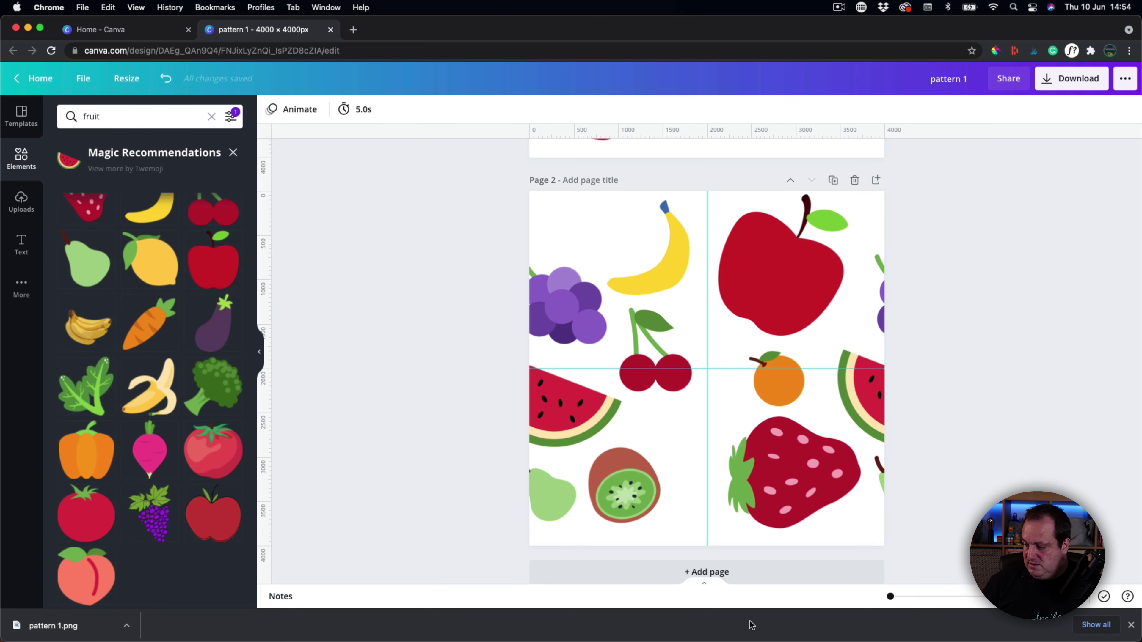
{"action": "left_click", "coordinate": [1131, 625]}
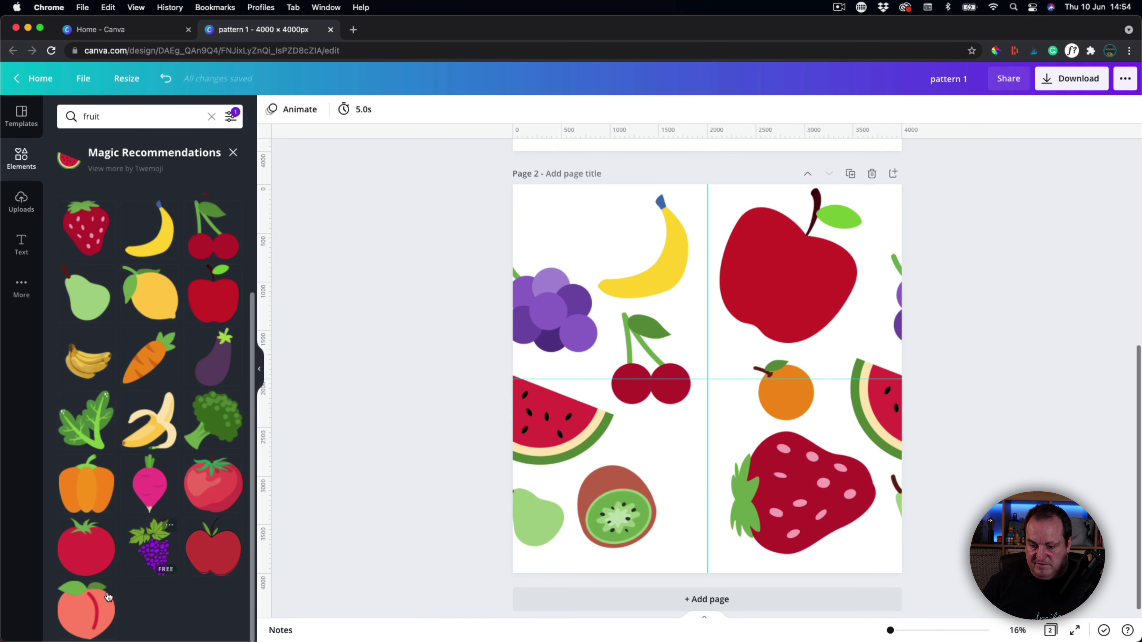
- Add the peach graphic, shrink it and place it below the cherries, between the kiwi and the strawberry
{"action": "left_click", "coordinate": [86, 615]}
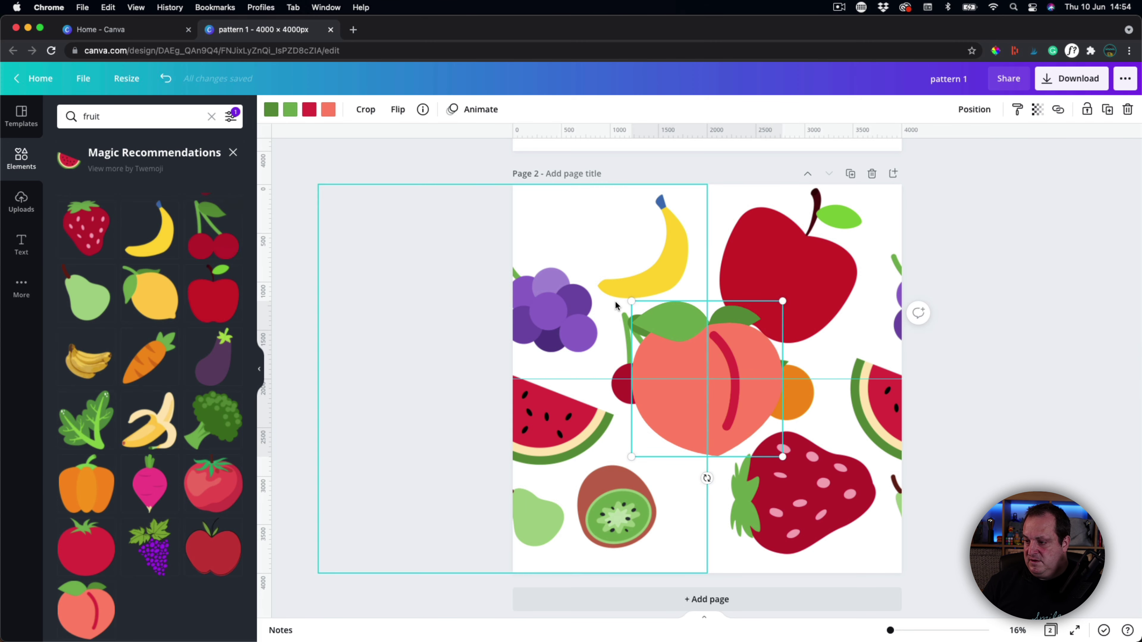
{"action": "left_click_drag", "start_coordinate": [631, 297], "coordinate": [693, 364]}
{"action": "left_click_drag", "start_coordinate": [760, 416], "coordinate": [710, 459]}
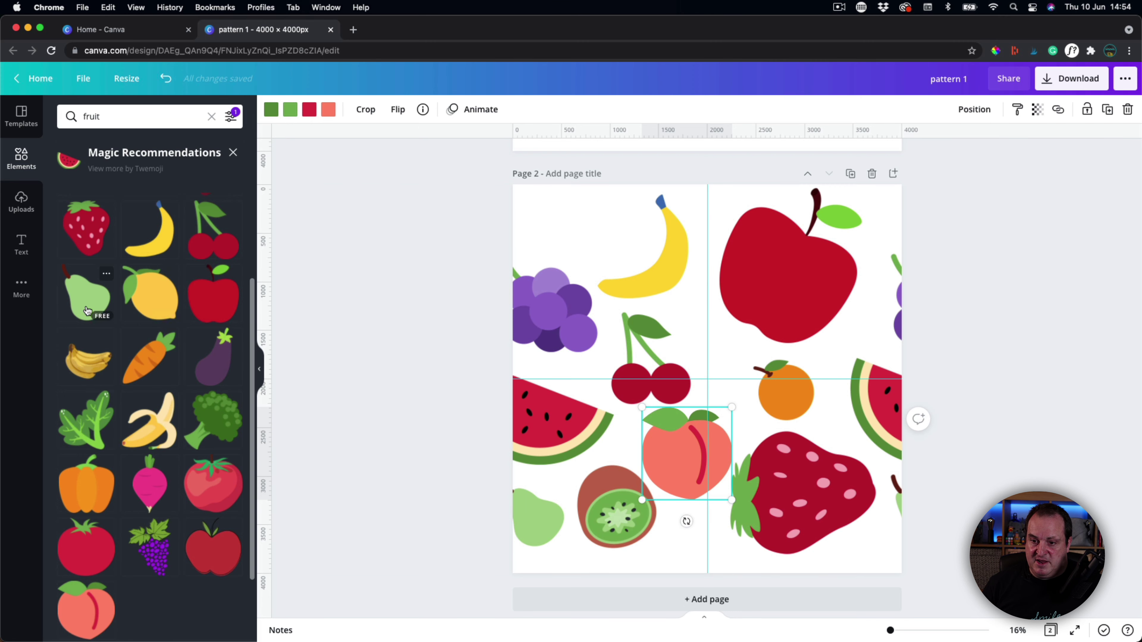
- Add the lemon graphic, shrink it, rotate it until its leaf points down and right, and fit it between the cherries and the orange
{"action": "left_click", "coordinate": [157, 292]}
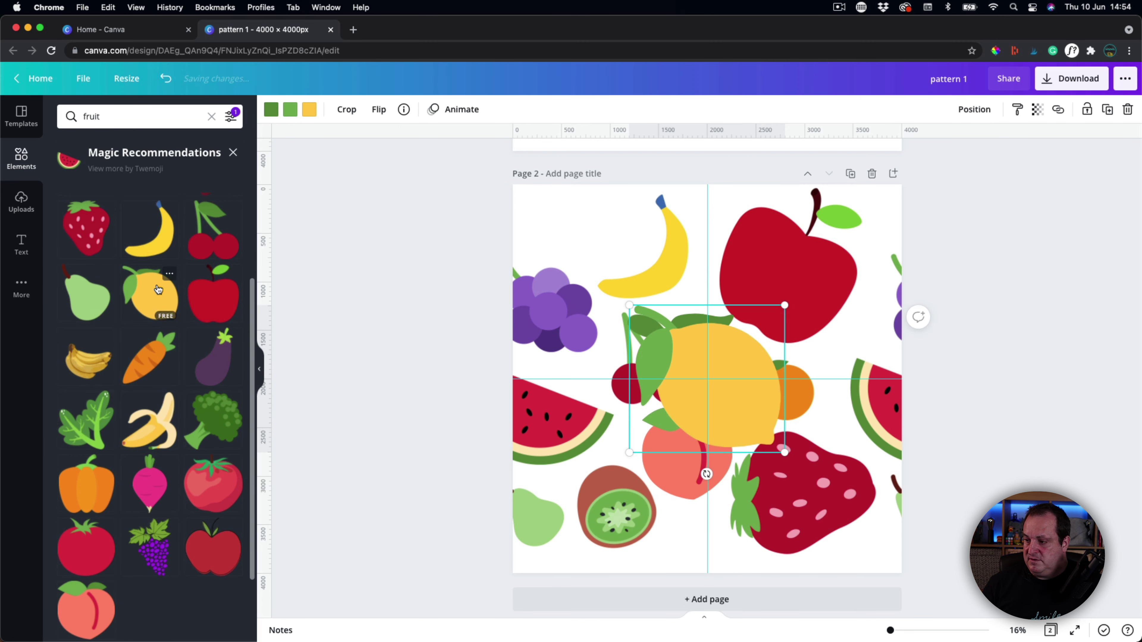
{"action": "left_click_drag", "start_coordinate": [629, 305], "coordinate": [695, 367]}
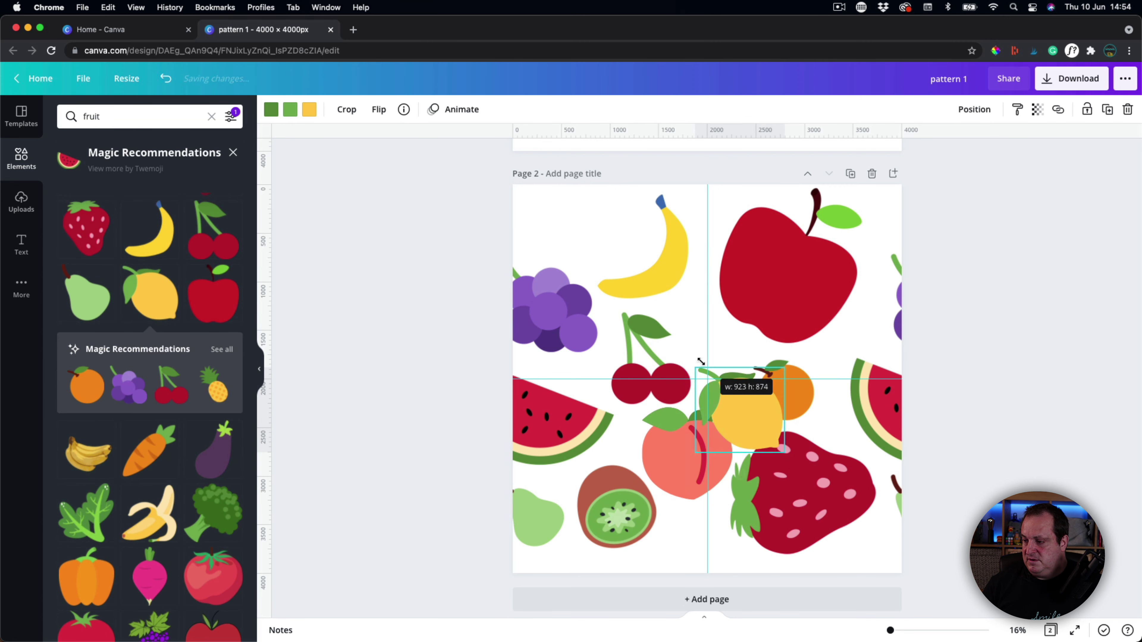
{"action": "left_click_drag", "start_coordinate": [756, 396], "coordinate": [733, 337]}
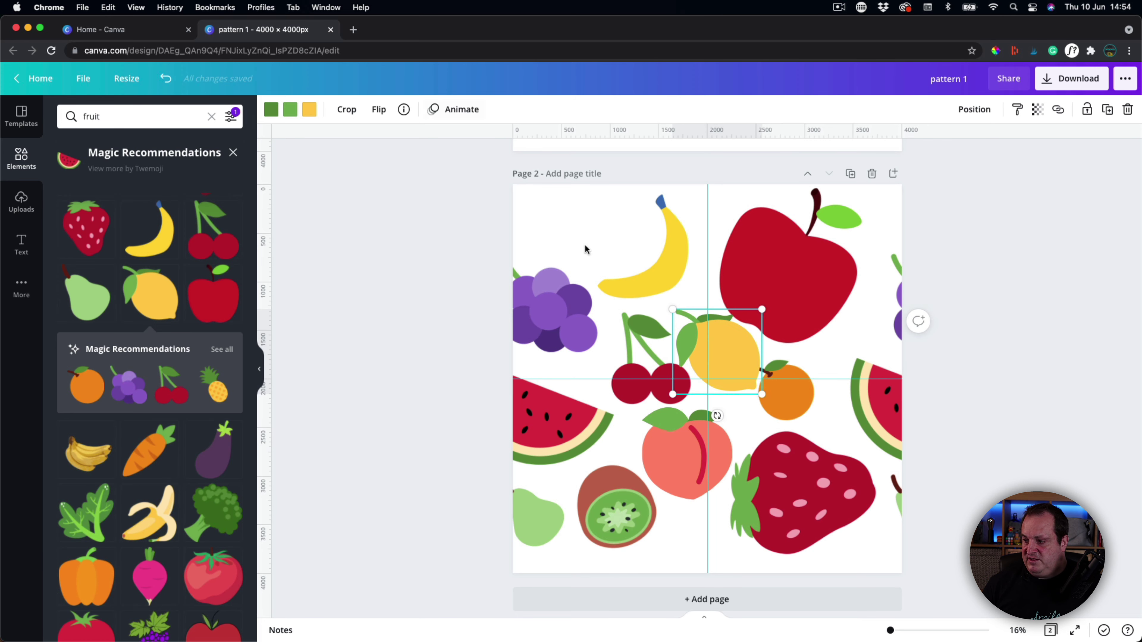
{"action": "left_click_drag", "start_coordinate": [717, 415], "coordinate": [743, 243]}
{"action": "left_click_drag", "start_coordinate": [771, 321], "coordinate": [755, 330]}
{"action": "left_click_drag", "start_coordinate": [697, 365], "coordinate": [747, 368]}
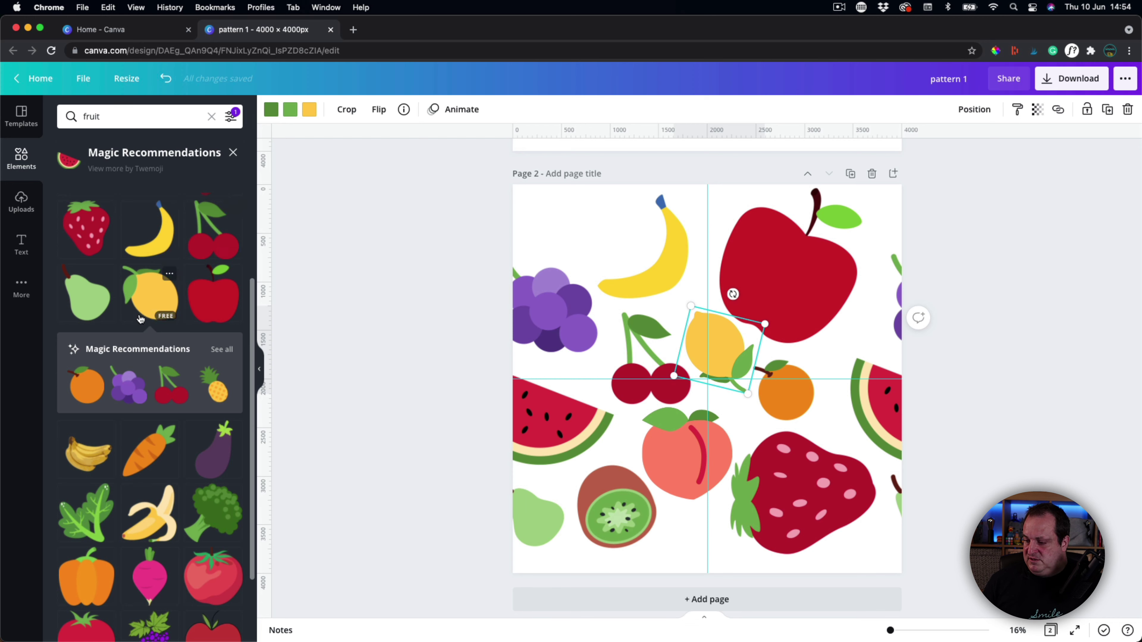
- Add another pear above the grapes beside the banana, and rotate it so its stem points right
{"action": "left_click", "coordinate": [535, 519]}
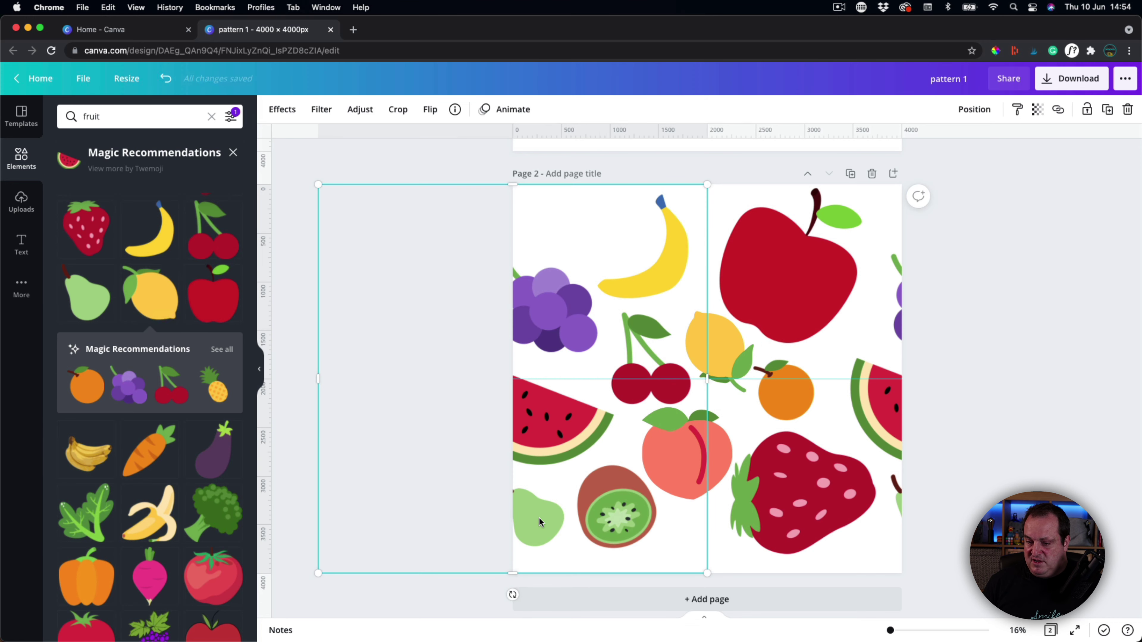
{"action": "left_click", "coordinate": [85, 292]}
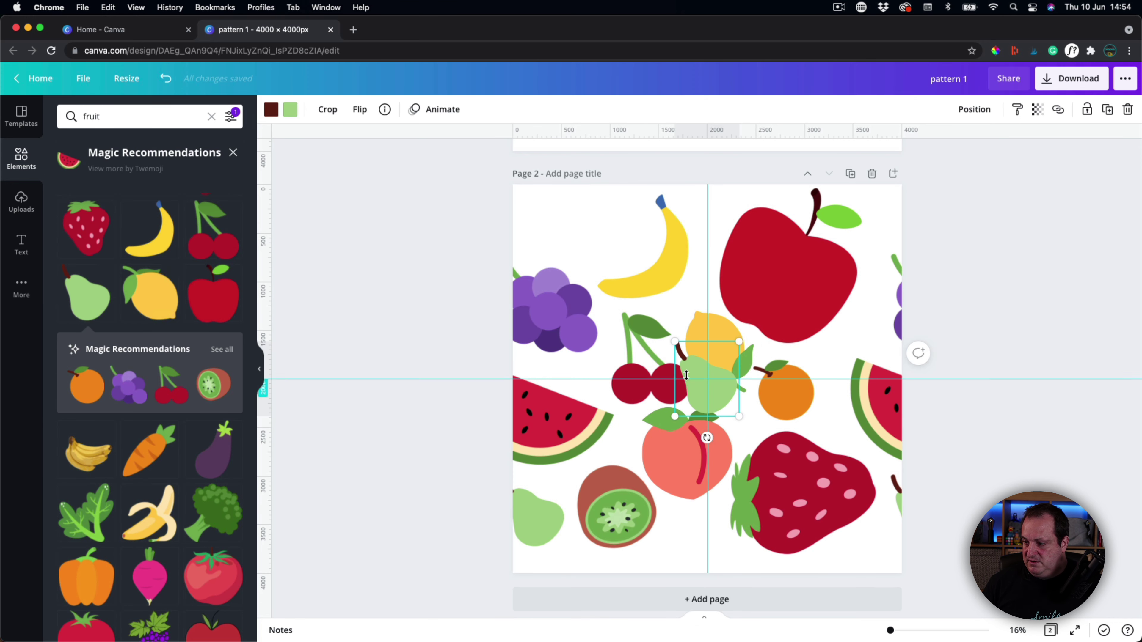
{"action": "left_click_drag", "start_coordinate": [686, 375], "coordinate": [567, 198]}
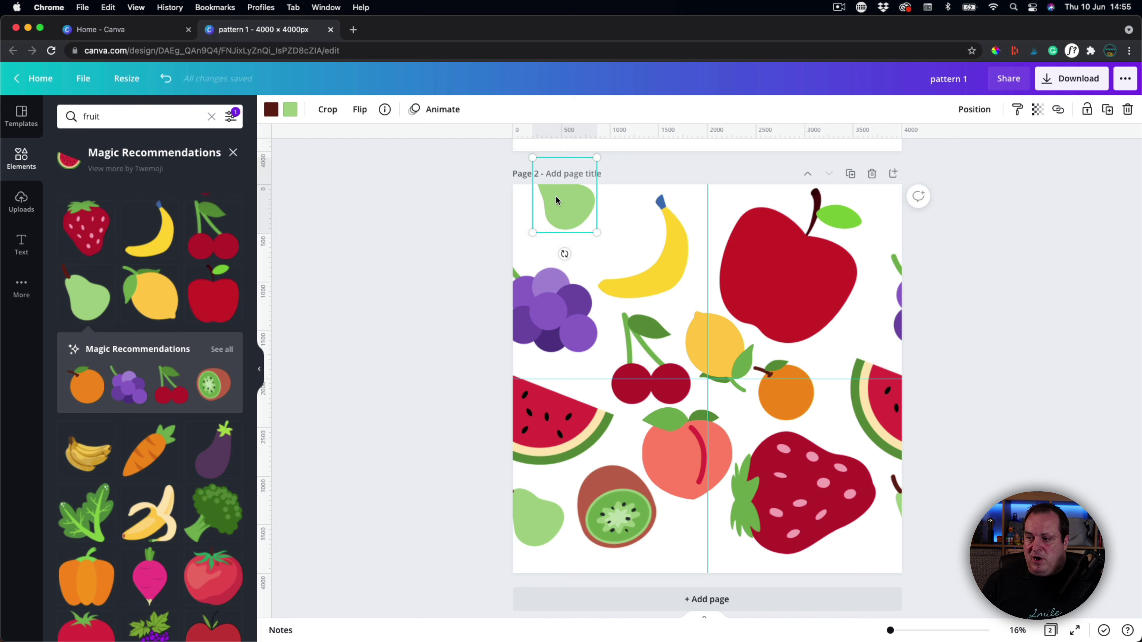
{"action": "left_click_drag", "start_coordinate": [565, 213], "coordinate": [582, 248]}
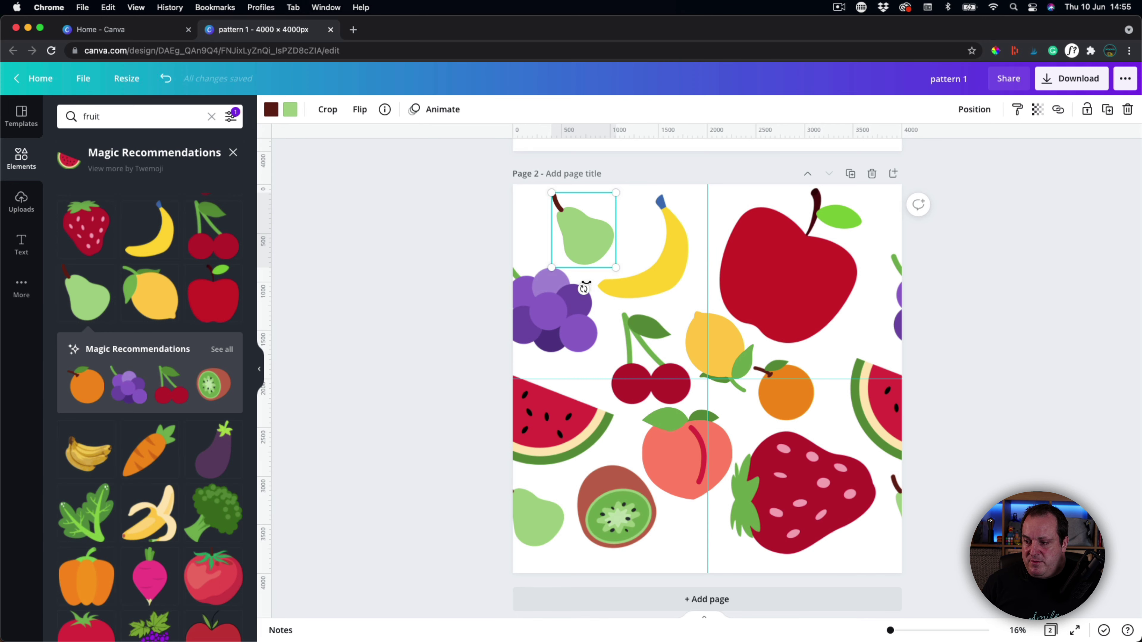
{"action": "left_click_drag", "start_coordinate": [583, 288], "coordinate": [436, 127]}
{"action": "left_click_drag", "start_coordinate": [629, 222], "coordinate": [652, 227]}
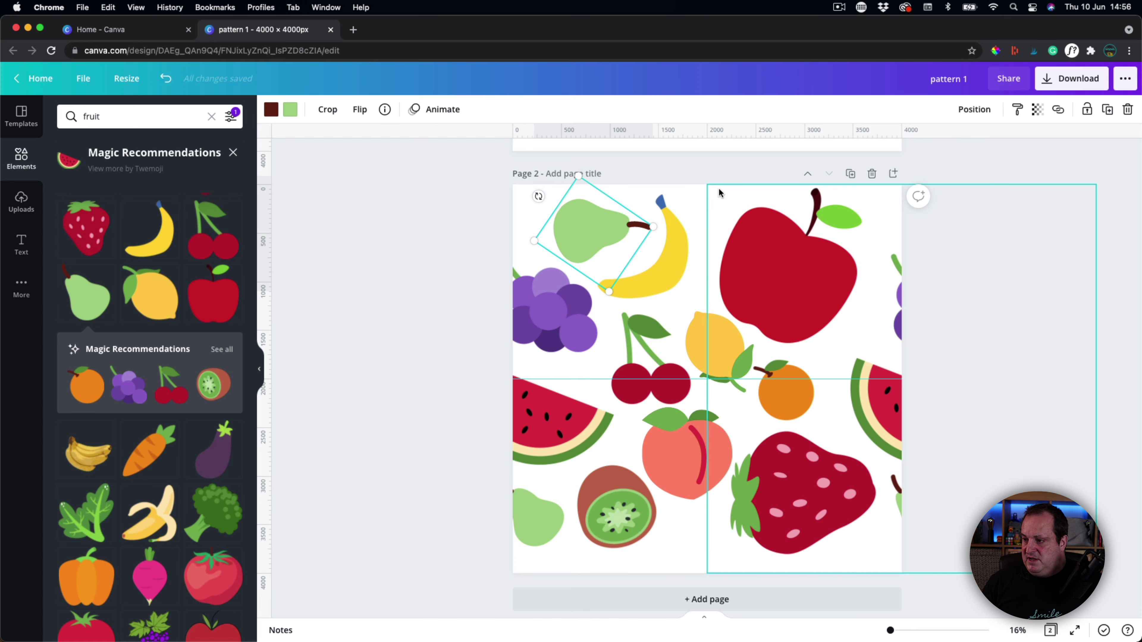
{"action": "left_click", "coordinate": [997, 242]}
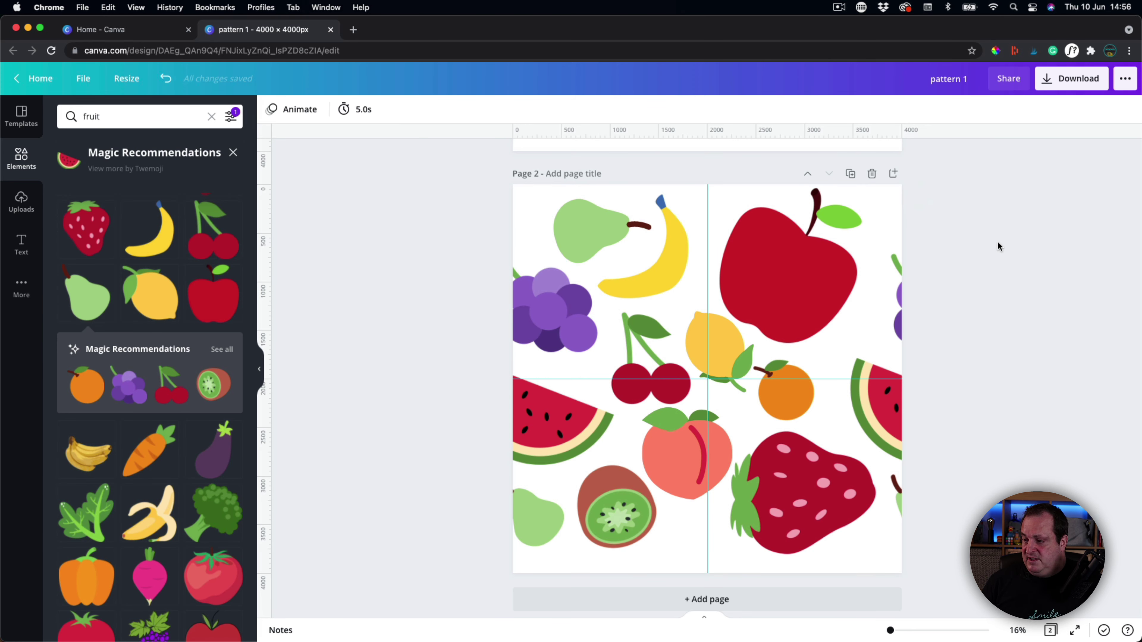
- Rename the design as "pattern 2" and download it as an SVG file
{"action": "left_click", "coordinate": [972, 80]}
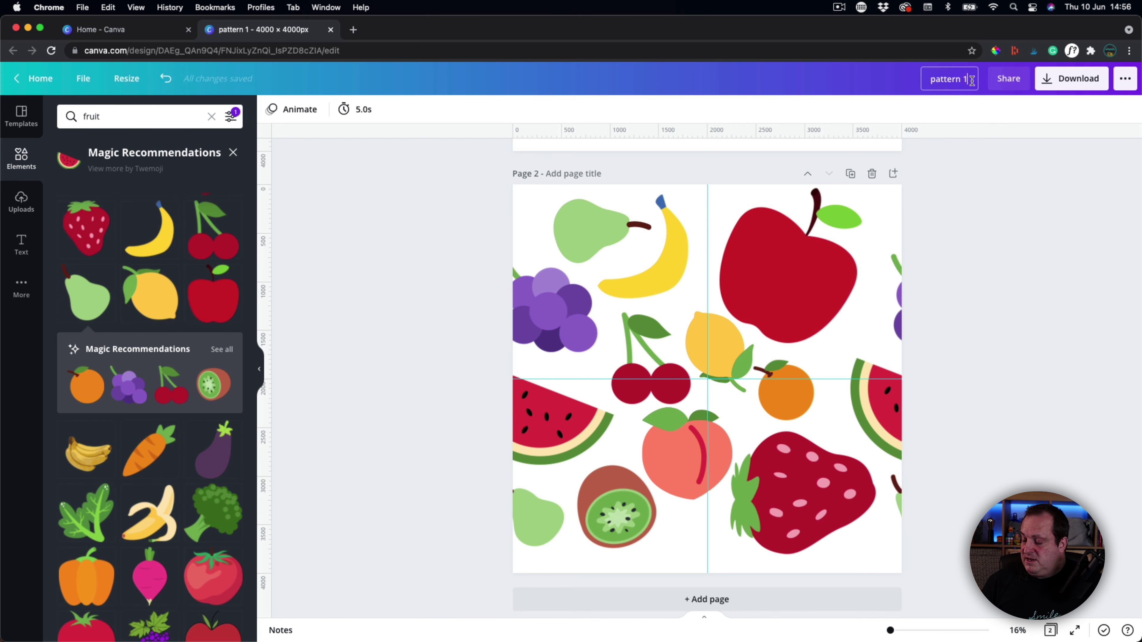
{"action": "key", "text": "BackSpace"}
{"action": "type", "text": "2"}
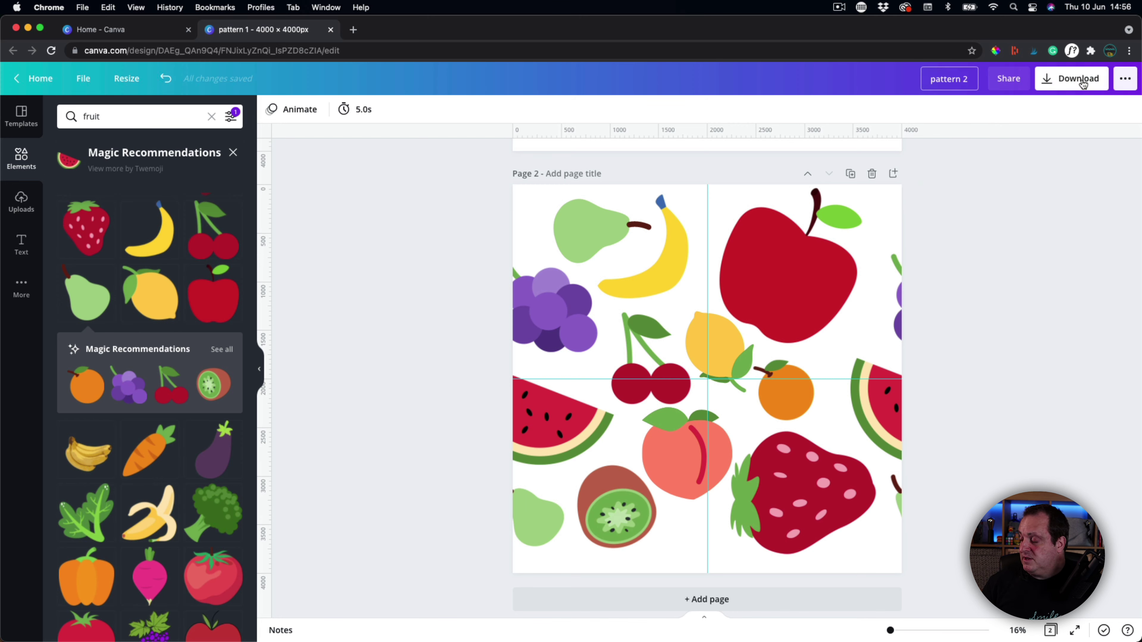
{"action": "left_click", "coordinate": [1083, 81]}
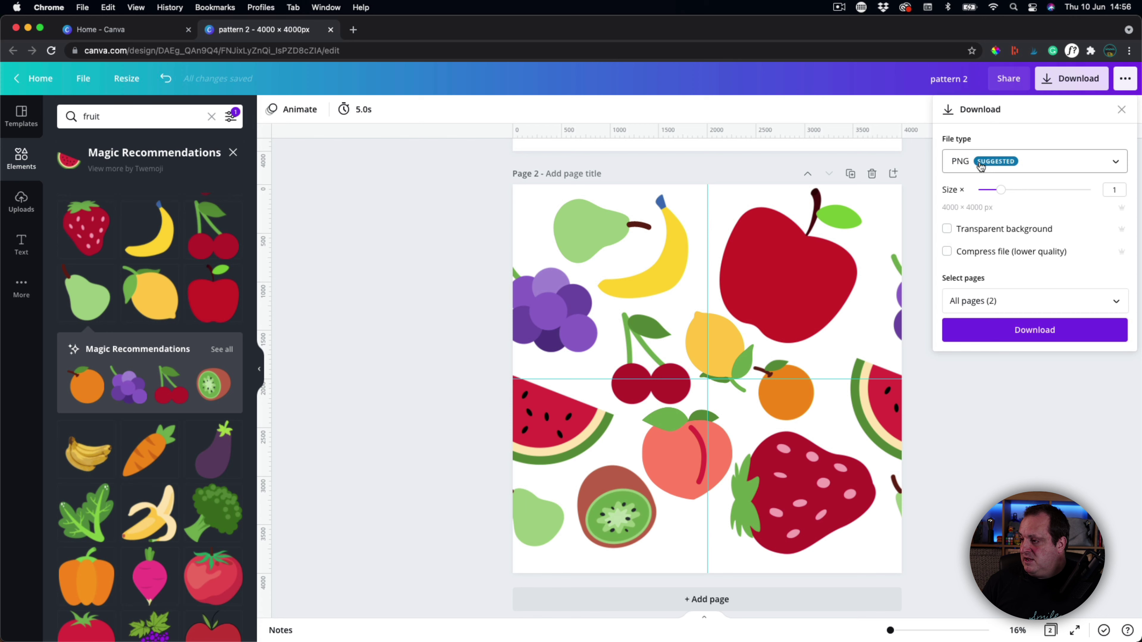
{"action": "left_click", "coordinate": [981, 167]}
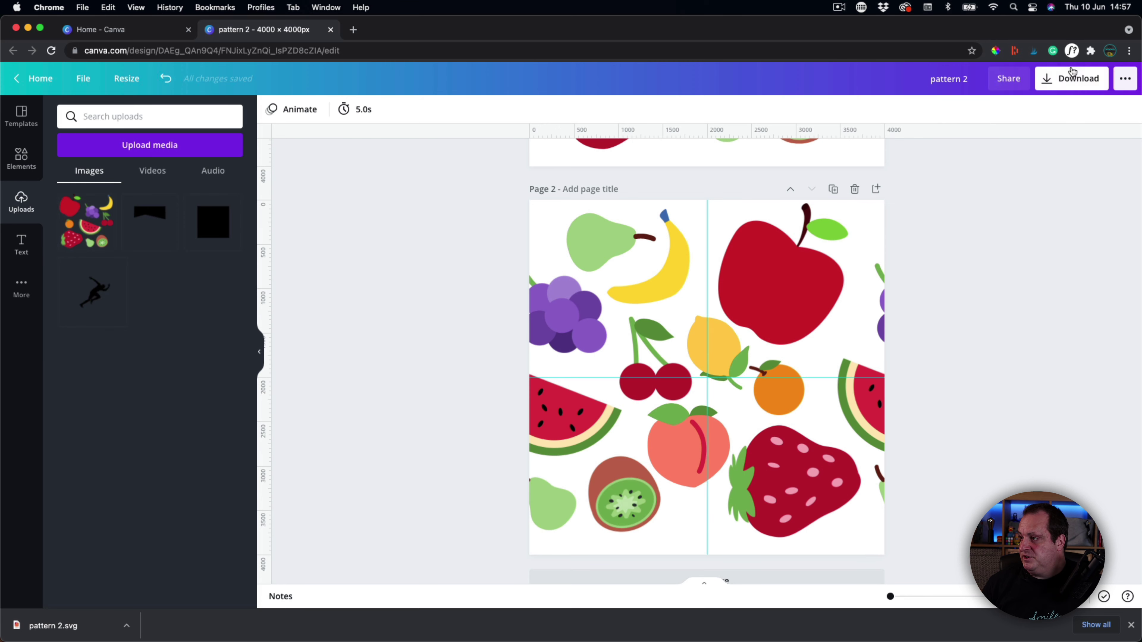
- Download only page 2 as an SVG with a transparent background, excluding page 1
{"action": "left_click", "coordinate": [1078, 78]}
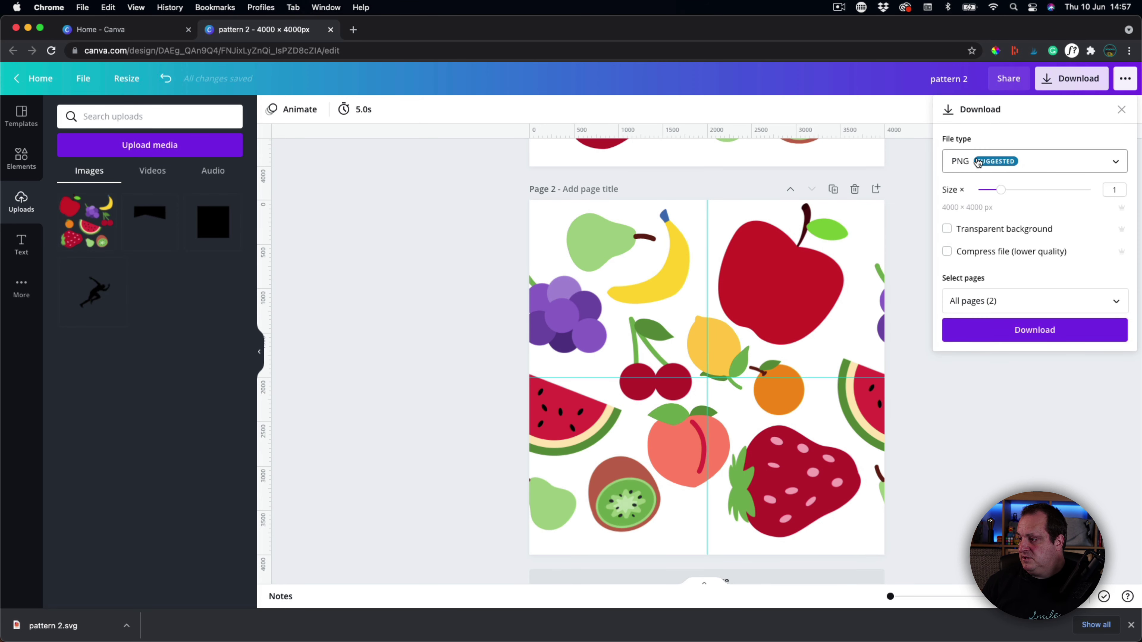
{"action": "left_click", "coordinate": [977, 163]}
{"action": "left_click", "coordinate": [974, 296]}
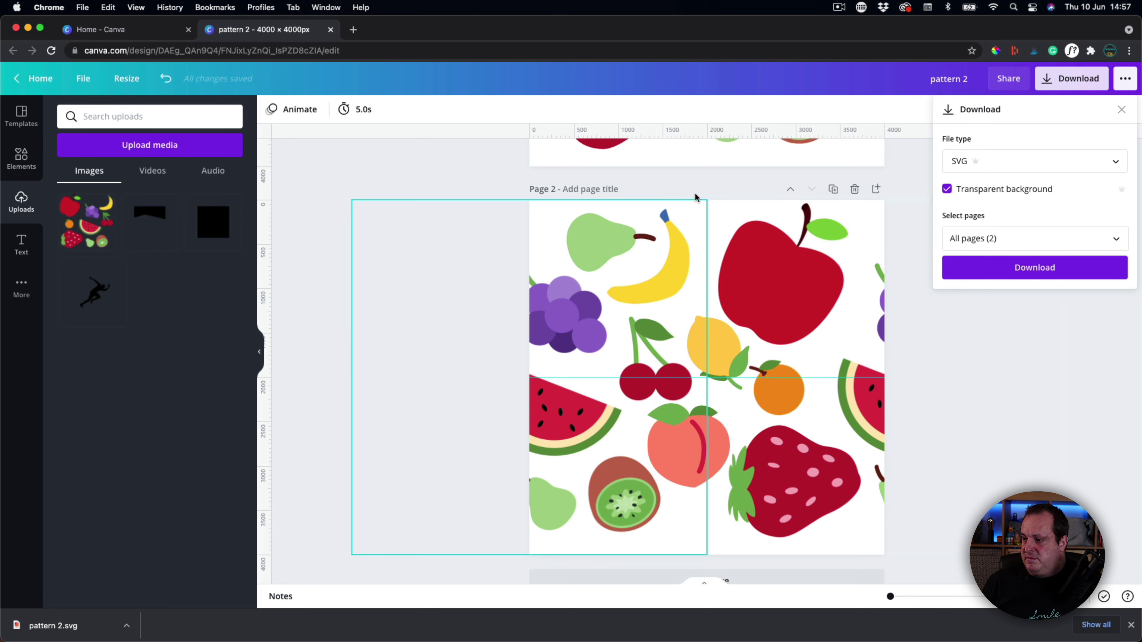
{"action": "left_click", "coordinate": [996, 241]}
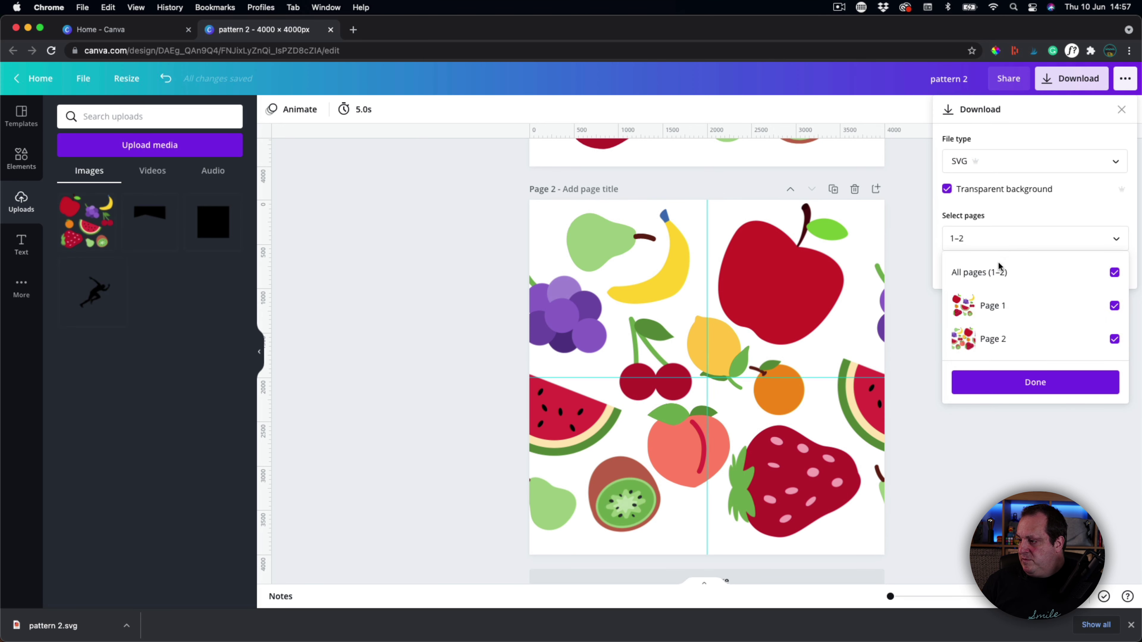
{"action": "left_click", "coordinate": [989, 303]}
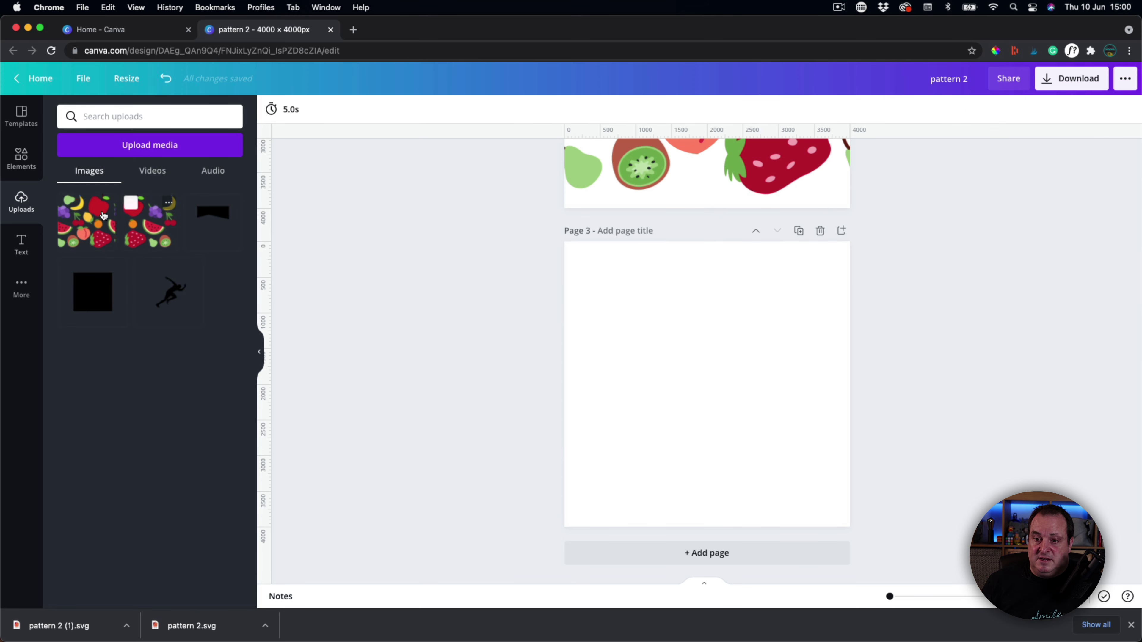
- Place the newly uploaded fruit tile on page 3, align it to the top-left corner and enlarge it to fill the page
{"action": "left_click", "coordinate": [83, 227]}
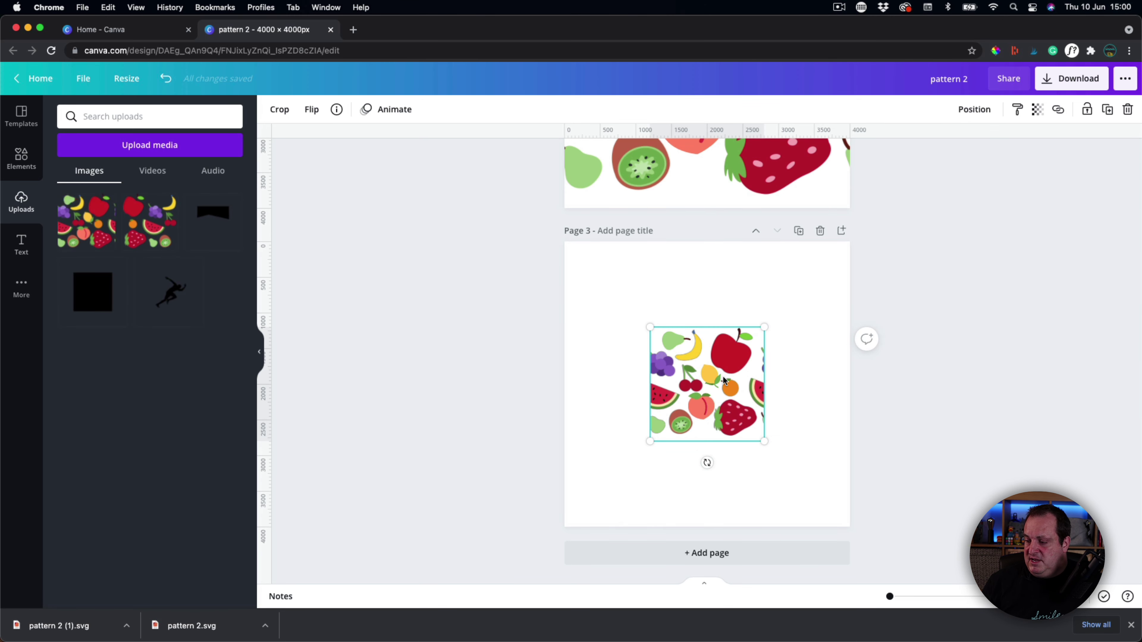
{"action": "left_click_drag", "start_coordinate": [724, 380], "coordinate": [639, 295]}
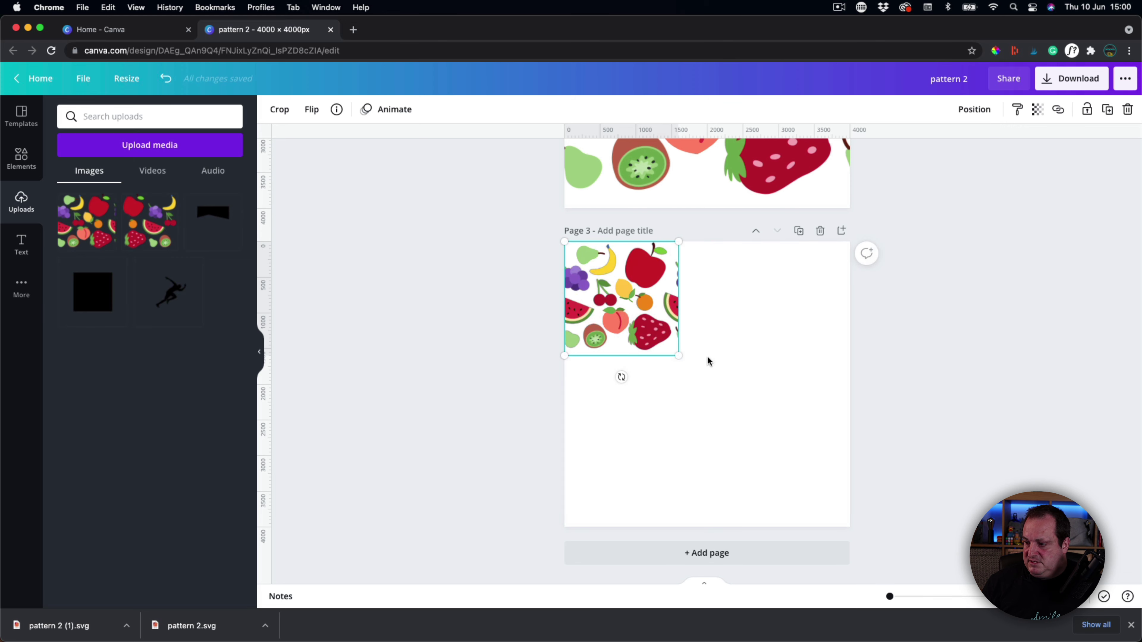
{"action": "left_click_drag", "start_coordinate": [674, 355], "coordinate": [872, 481]}
{"action": "left_click", "coordinate": [886, 431]}
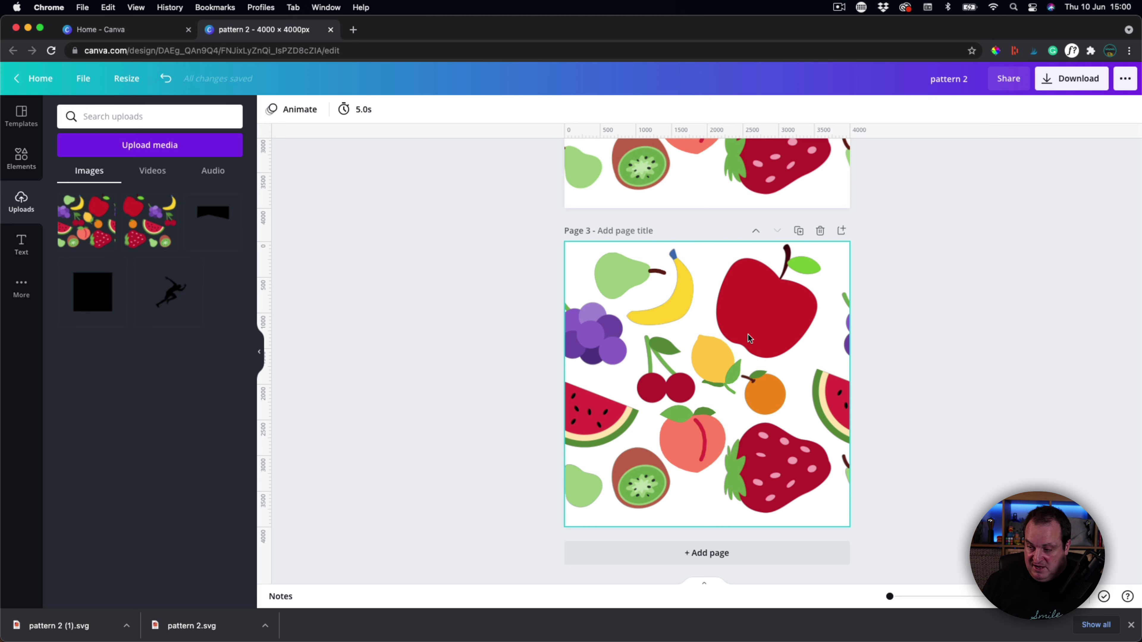
- Move the tile down to the 2000 px midline of page 3 and place a duplicate directly above it to fill the upper half
{"action": "left_click_drag", "start_coordinate": [675, 283], "coordinate": [676, 430]}
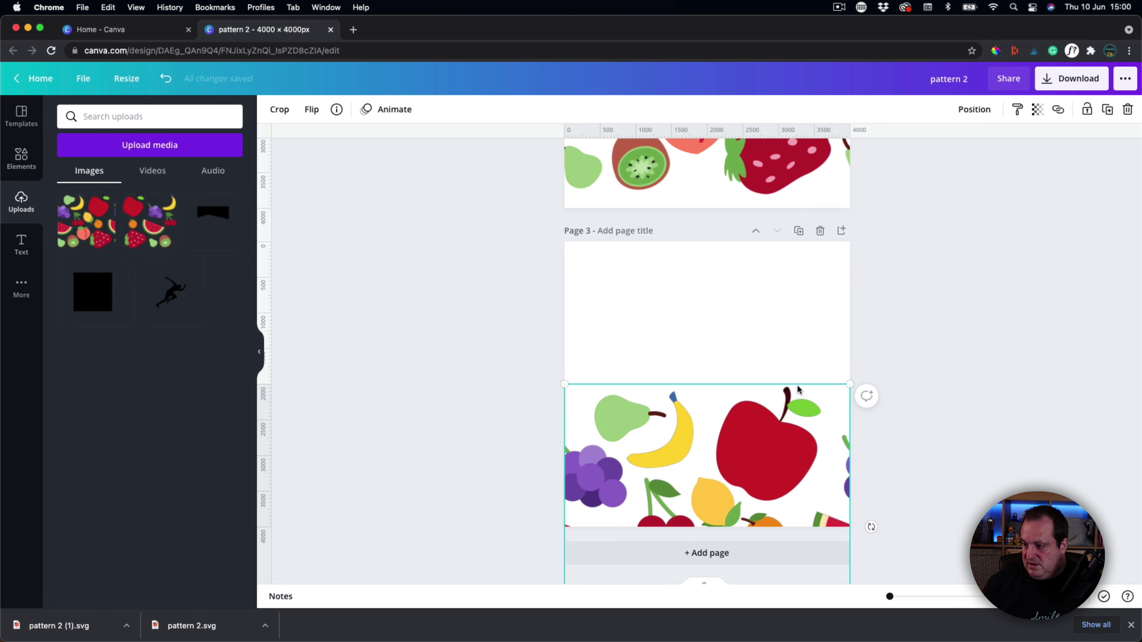
{"action": "left_click", "coordinate": [959, 334]}
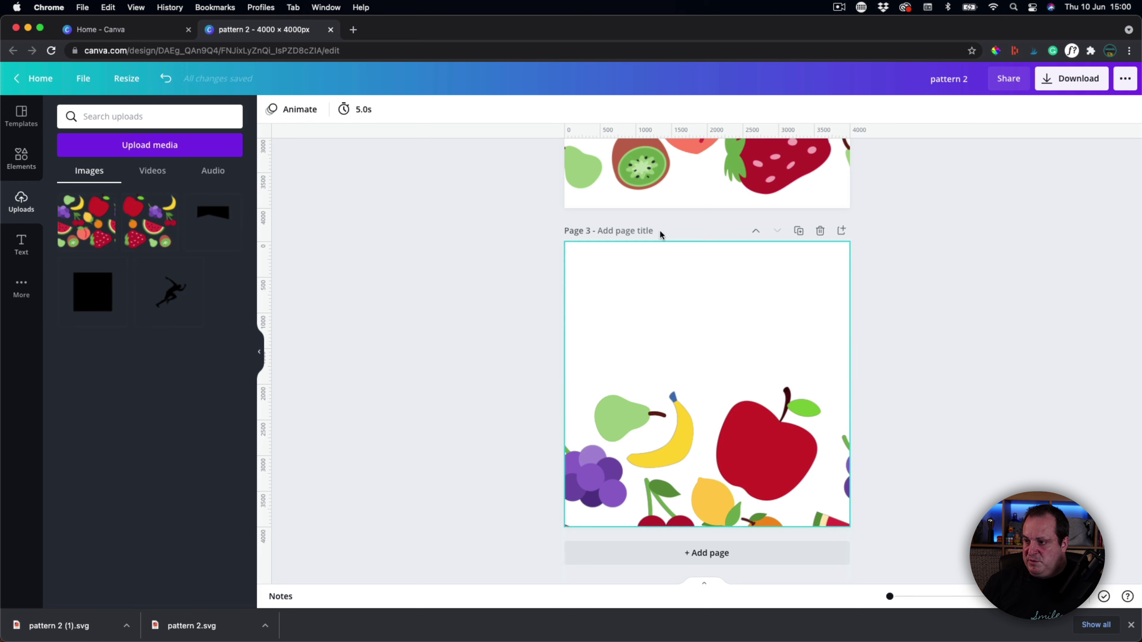
{"action": "mouse_move", "coordinate": [640, 129]}
{"action": "left_mouse_down"}
{"action": "mouse_move", "coordinate": [636, 386]}
{"action": "mouse_move", "coordinate": [635, 107]}
{"action": "left_mouse_up"}
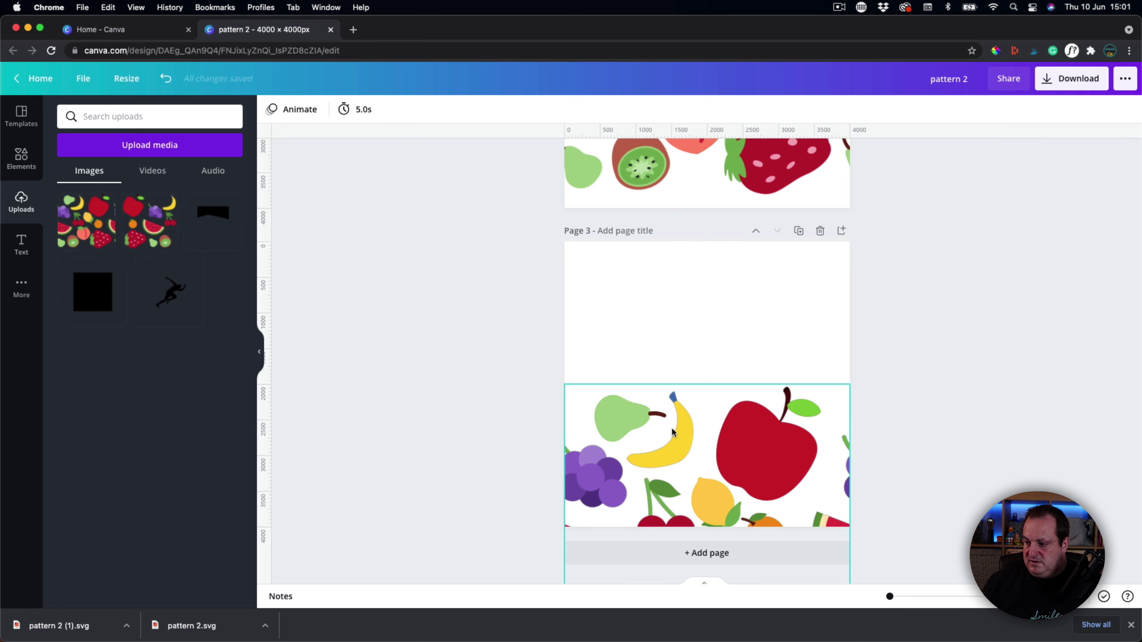
{"action": "left_click", "coordinate": [672, 446]}
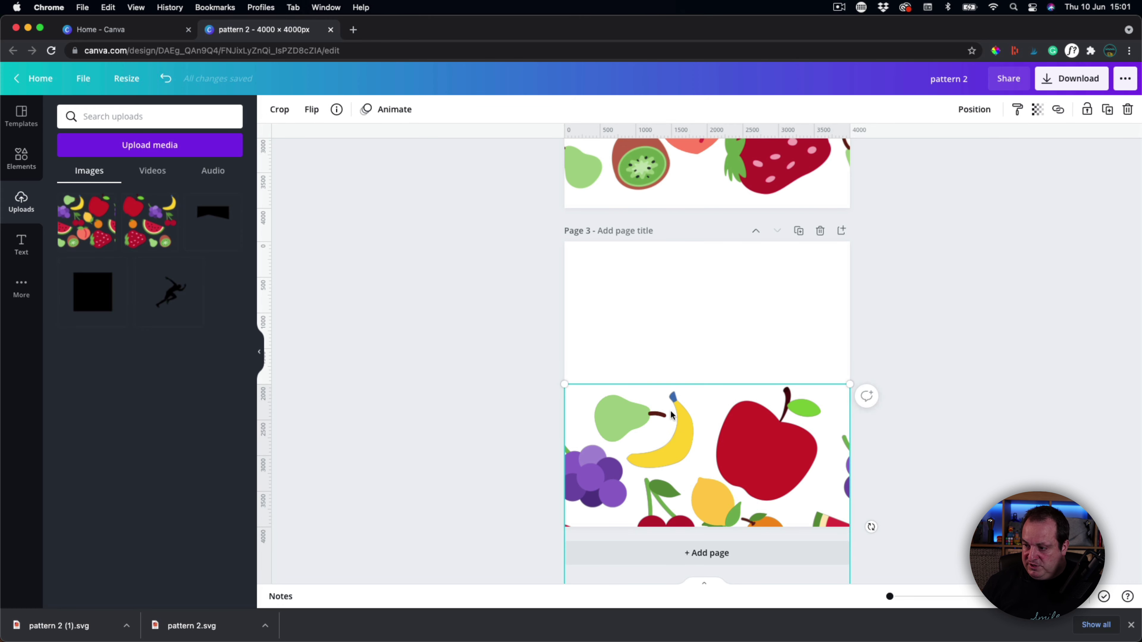
{"action": "left_click_drag", "start_coordinate": [672, 417], "coordinate": [675, 157]}
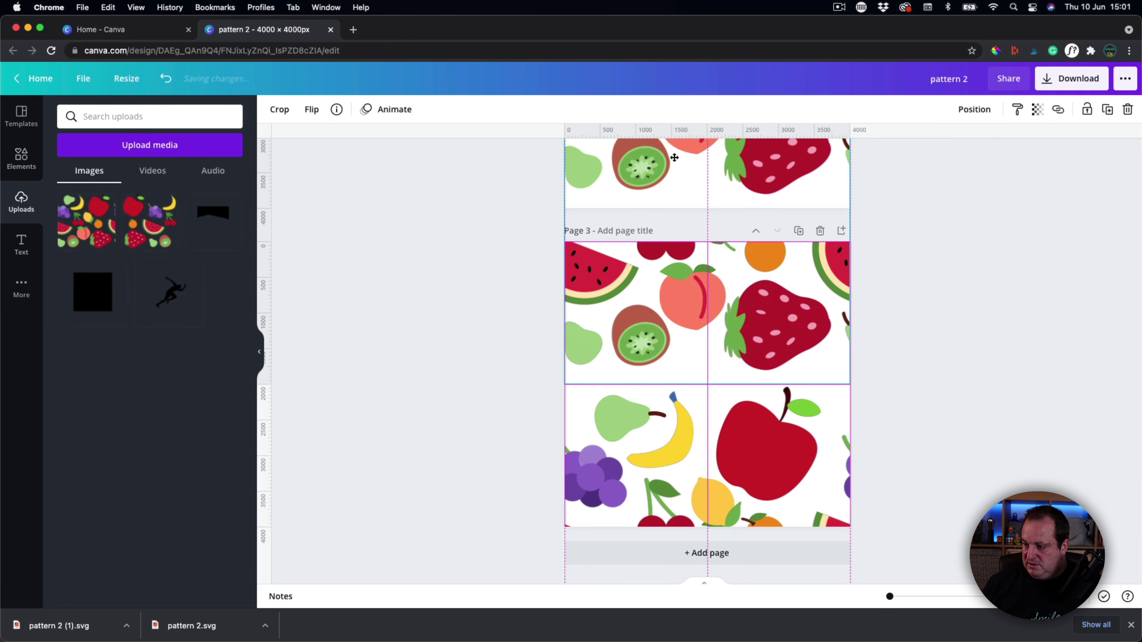
{"action": "left_click", "coordinate": [966, 392]}
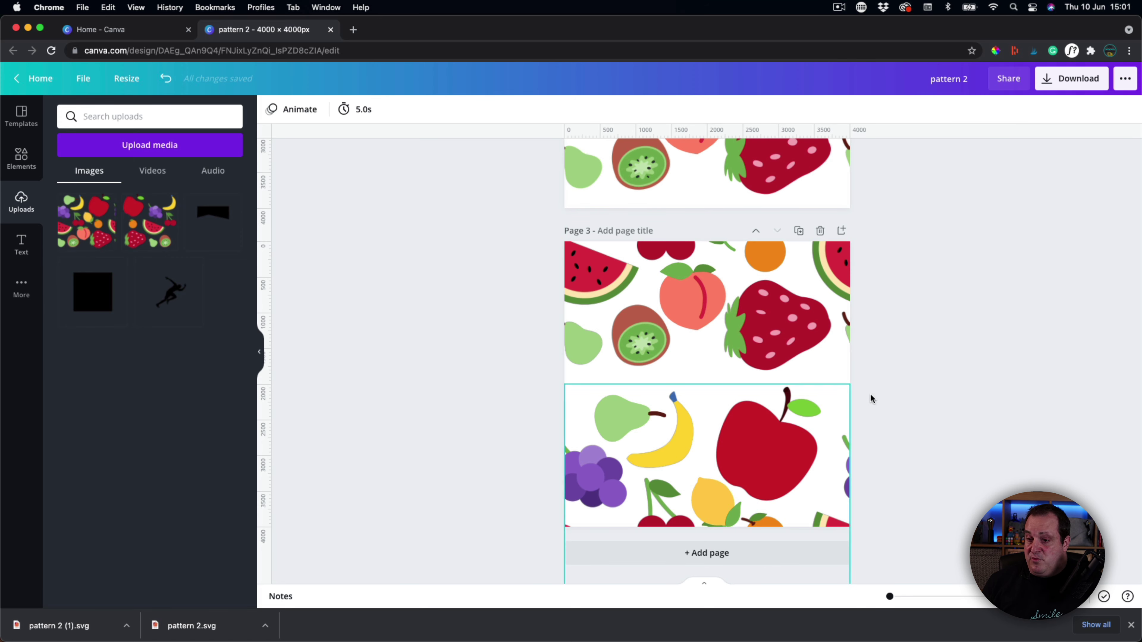
- Add the red apple graphic, shrink it, rotate it until its stem points down and left, and place it between the kiwi and the pears
{"action": "left_click", "coordinate": [18, 161]}
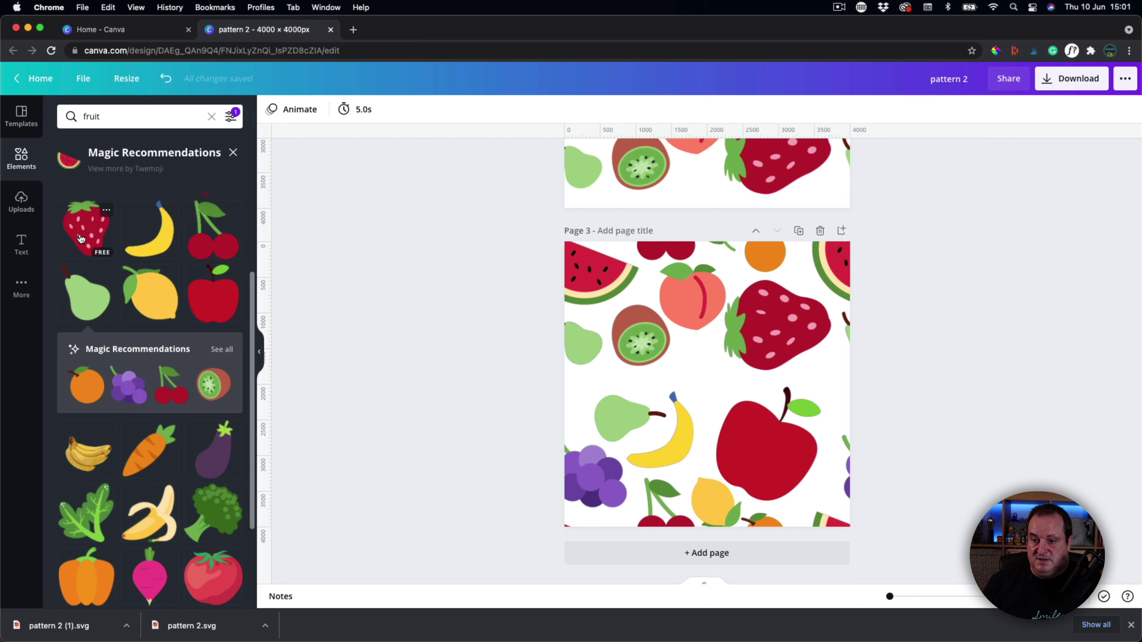
{"action": "left_click", "coordinate": [206, 314]}
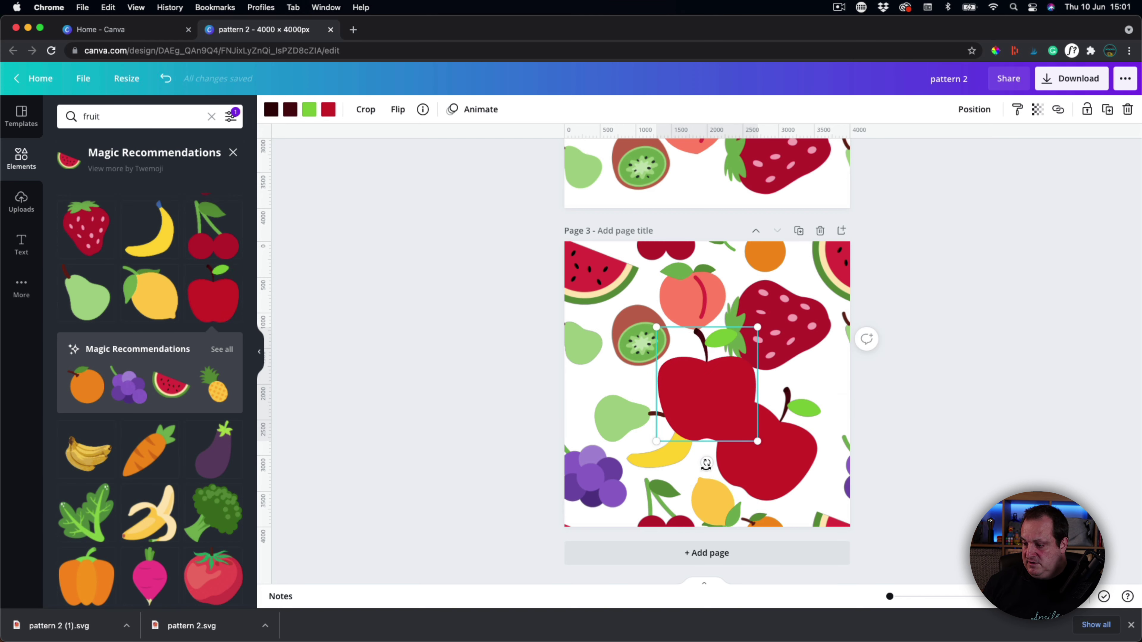
{"action": "left_click_drag", "start_coordinate": [706, 464], "coordinate": [734, 457]}
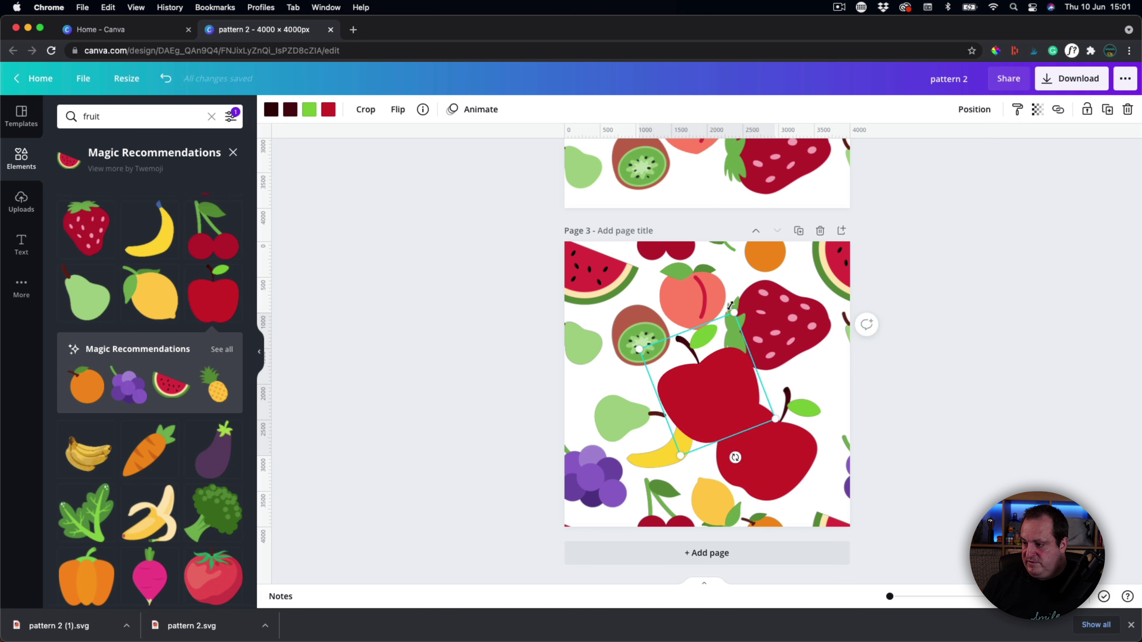
{"action": "left_click_drag", "start_coordinate": [734, 316], "coordinate": [704, 390]}
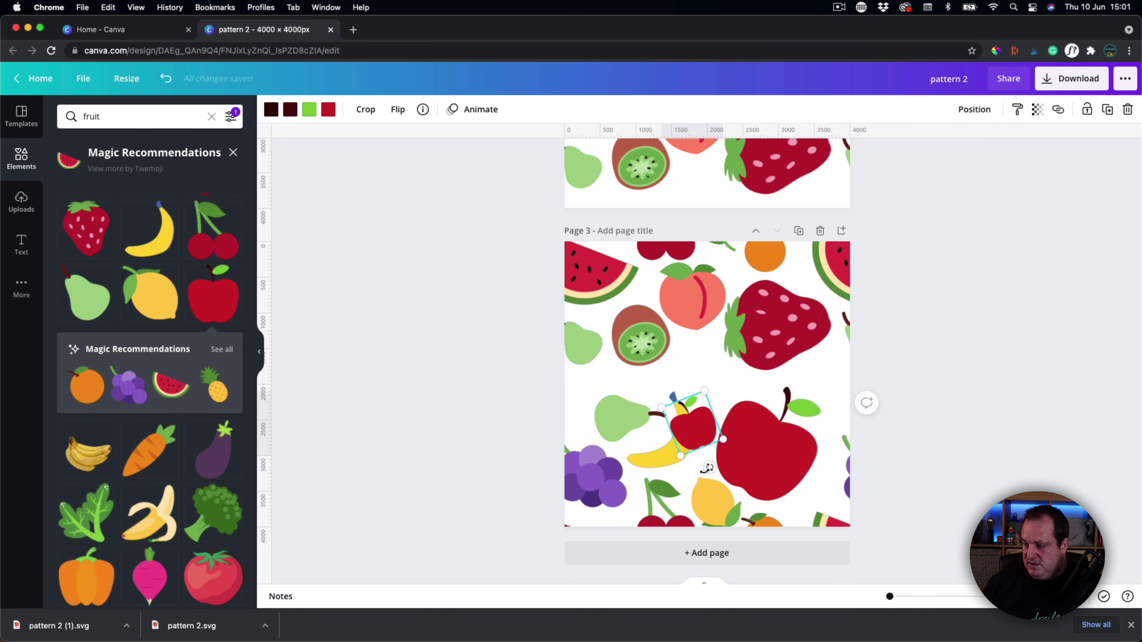
{"action": "left_click_drag", "start_coordinate": [707, 467], "coordinate": [724, 387]}
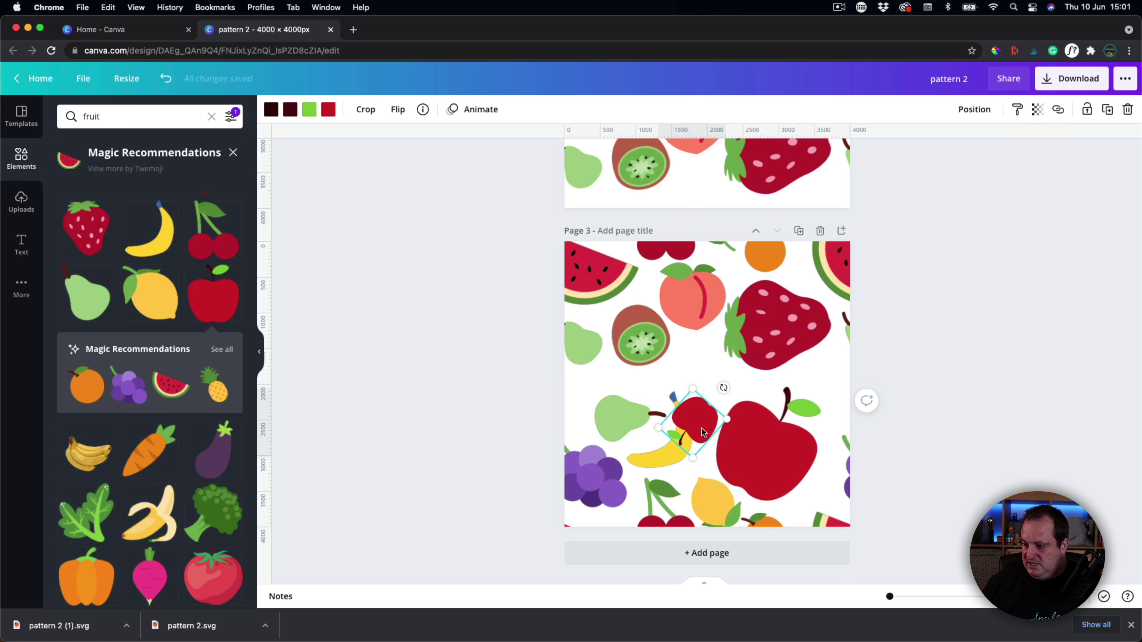
{"action": "left_click_drag", "start_coordinate": [701, 428], "coordinate": [605, 375]}
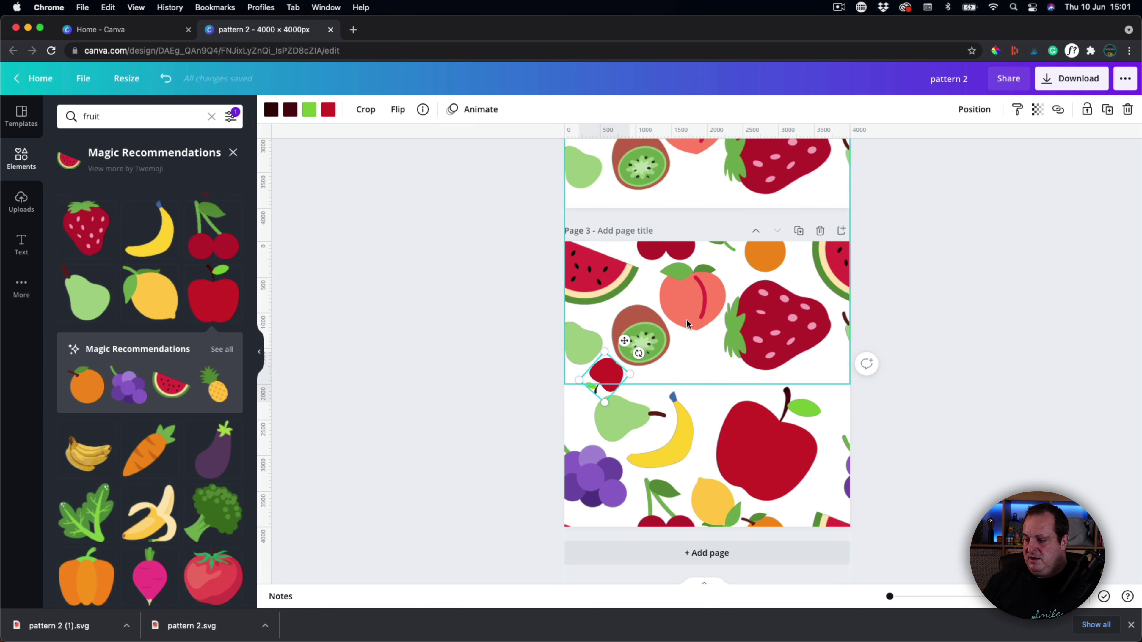
- Add the watermelon slice, shrink it, rotate it until its rind faces up and left, and fit it between the strawberry, banana and large apple
{"action": "left_click", "coordinate": [171, 385]}
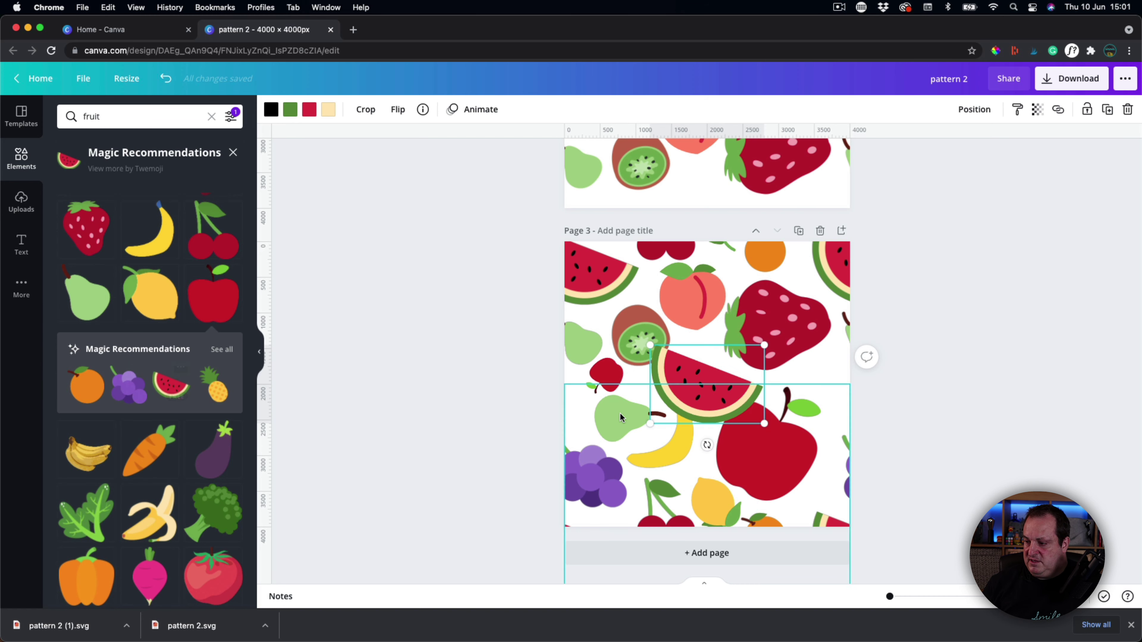
{"action": "left_click_drag", "start_coordinate": [762, 422], "coordinate": [733, 398]}
{"action": "left_click_drag", "start_coordinate": [646, 383], "coordinate": [644, 377]}
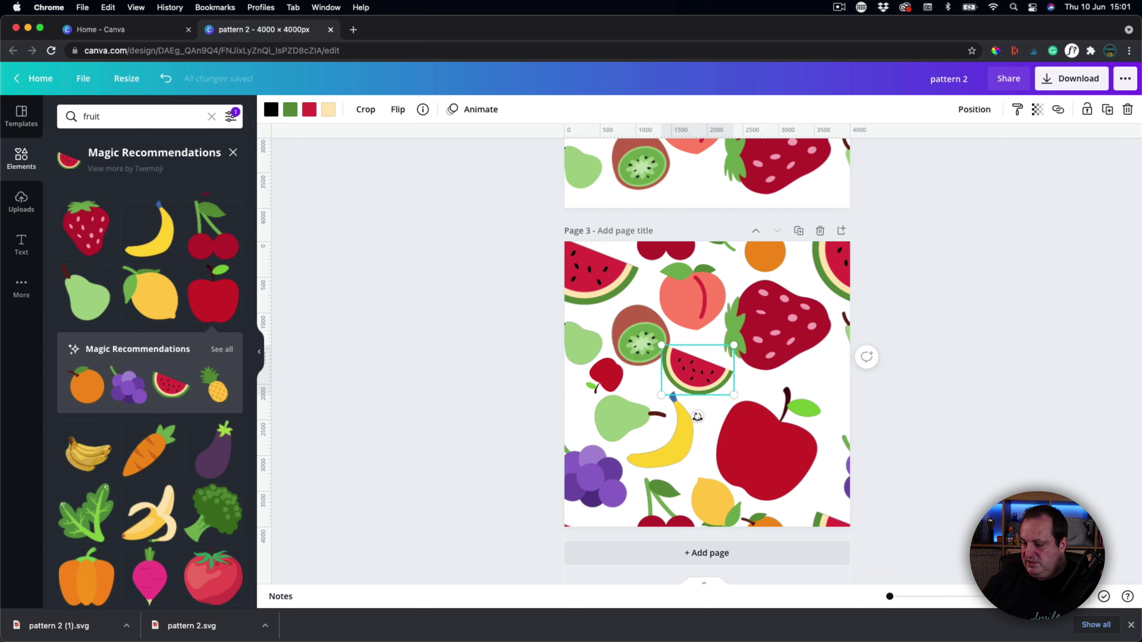
{"action": "left_click_drag", "start_coordinate": [697, 416], "coordinate": [719, 336]}
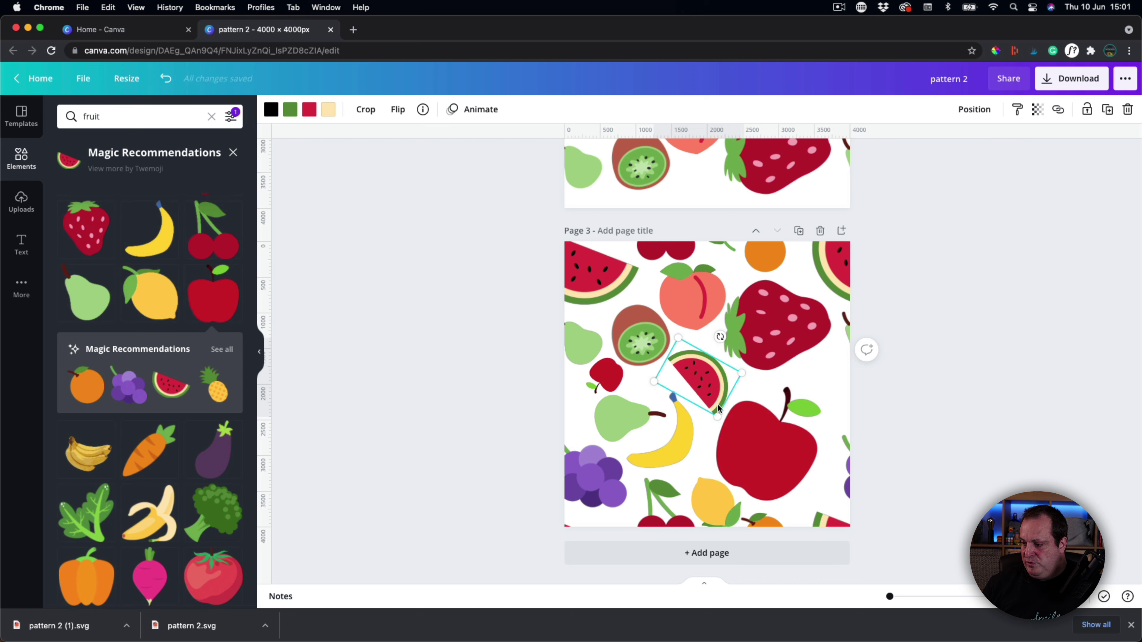
{"action": "left_click_drag", "start_coordinate": [654, 382], "coordinate": [652, 402]}
{"action": "left_click_drag", "start_coordinate": [714, 338], "coordinate": [545, 383]}
{"action": "left_click_drag", "start_coordinate": [565, 379], "coordinate": [565, 379]}
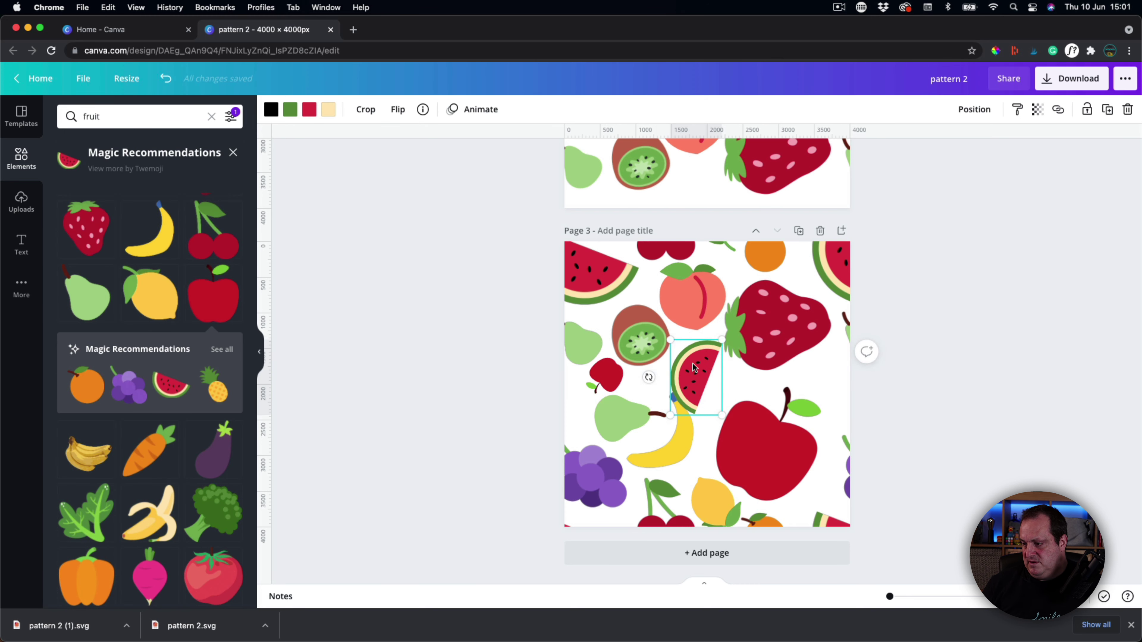
{"action": "left_click_drag", "start_coordinate": [694, 365], "coordinate": [714, 383]}
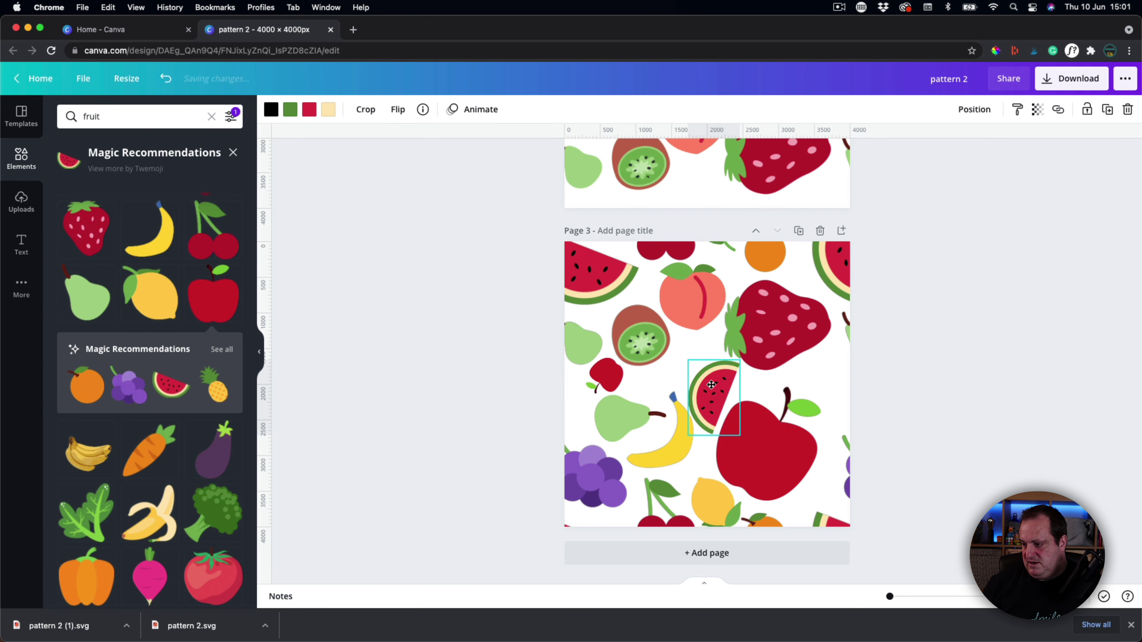
{"action": "left_click", "coordinate": [973, 349]}
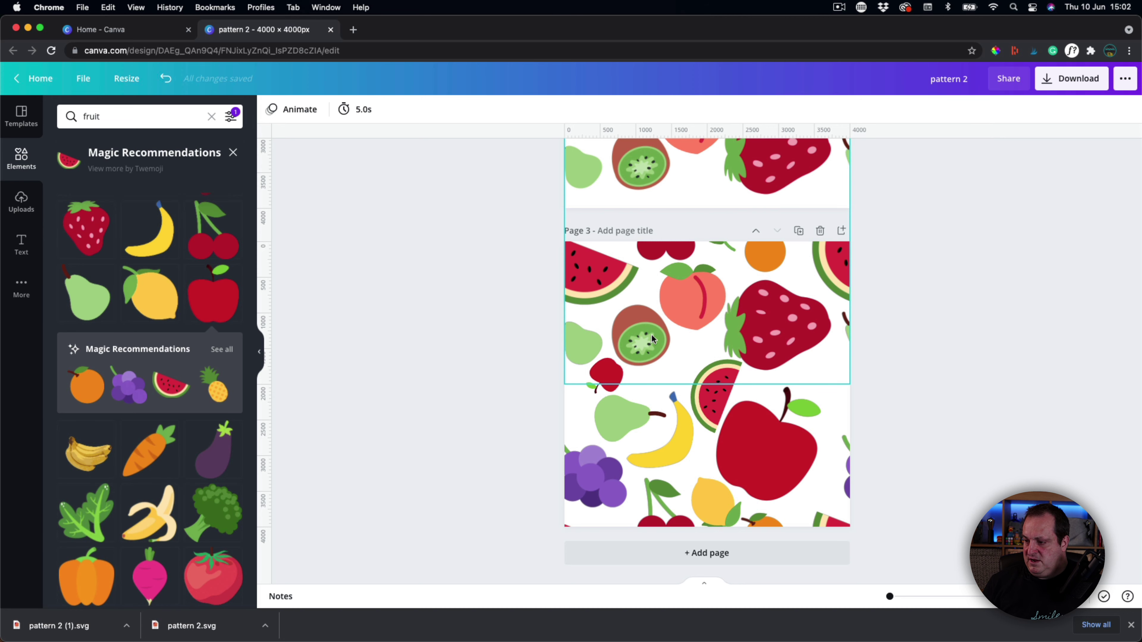
{"action": "left_click", "coordinate": [221, 350]}
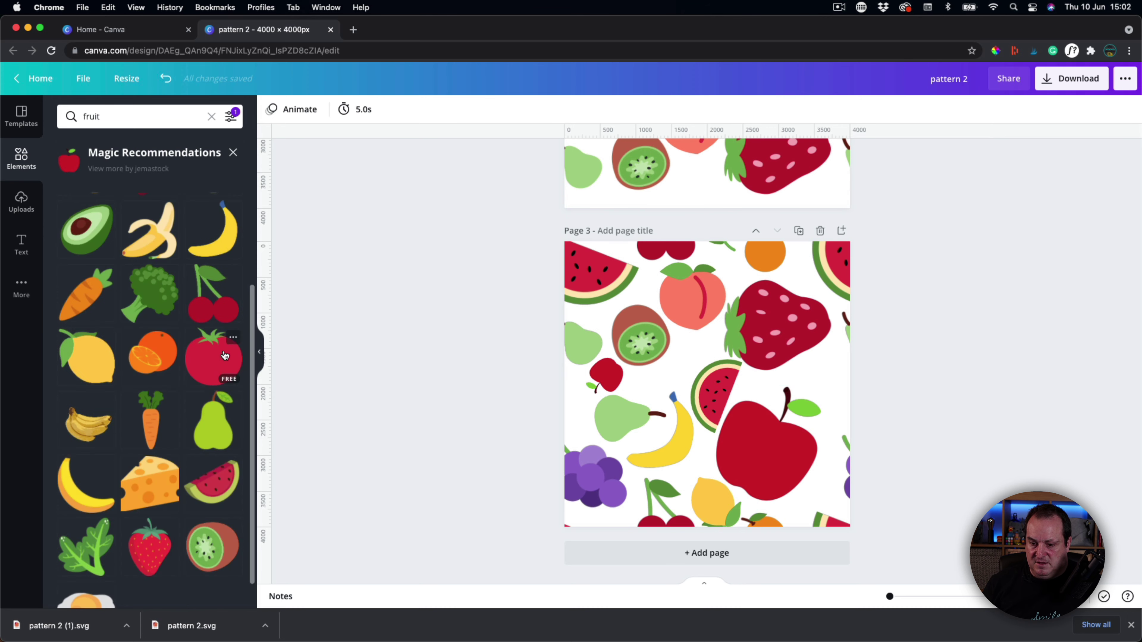
{"action": "scroll", "coordinate": [122, 436], "scroll_direction": "up", "scroll_amount": 3}
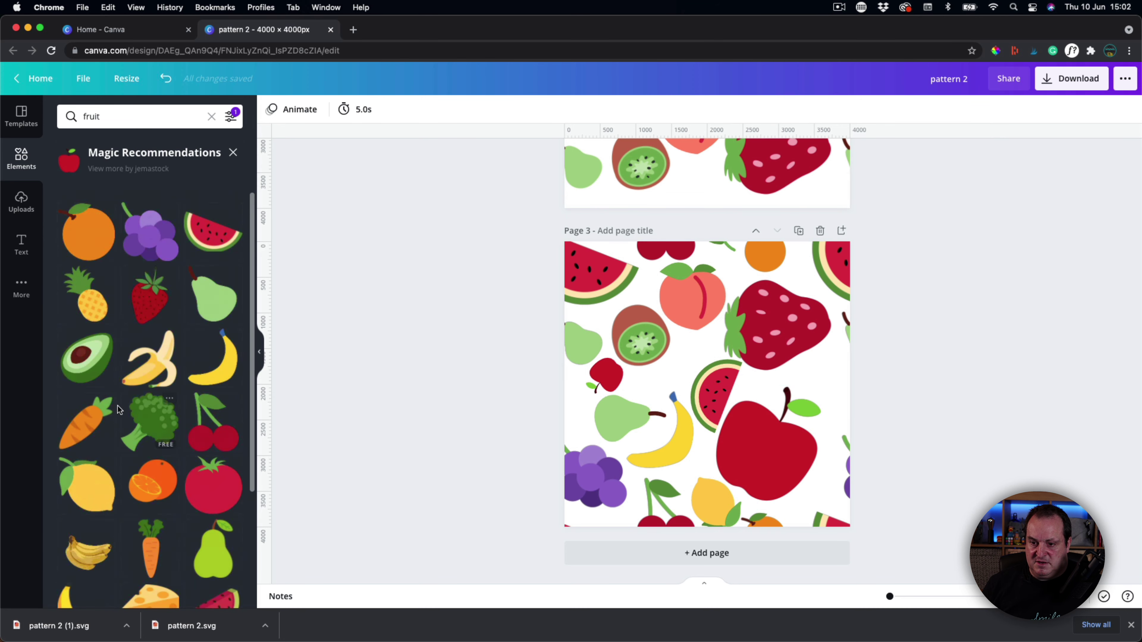
{"action": "scroll", "coordinate": [148, 408], "scroll_direction": "down", "scroll_amount": 4}
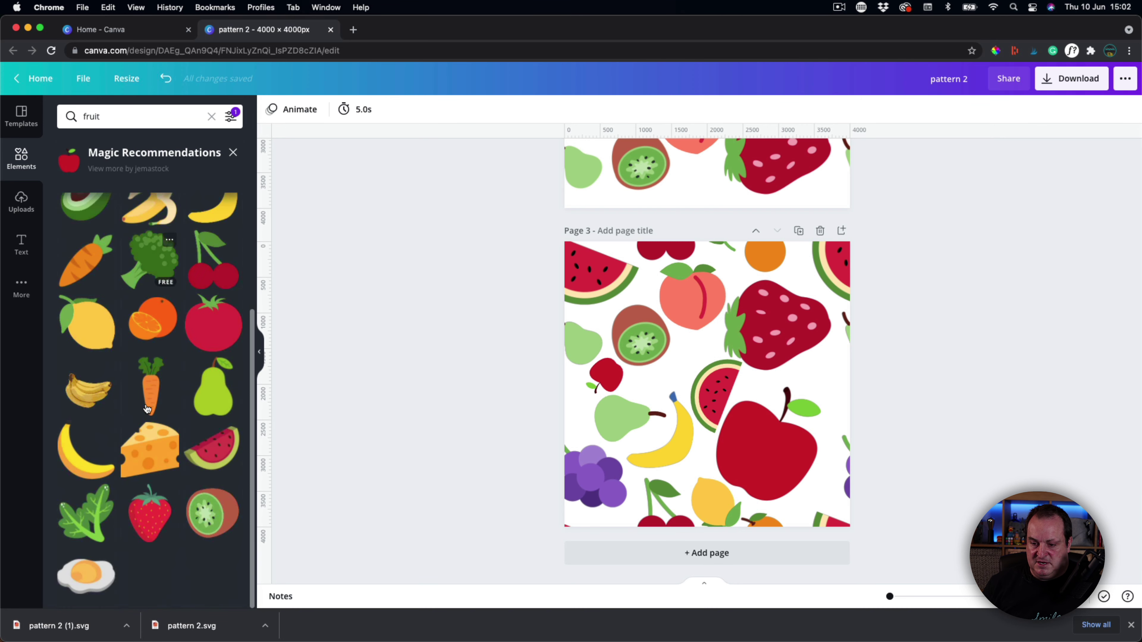
{"action": "left_click", "coordinate": [233, 153]}
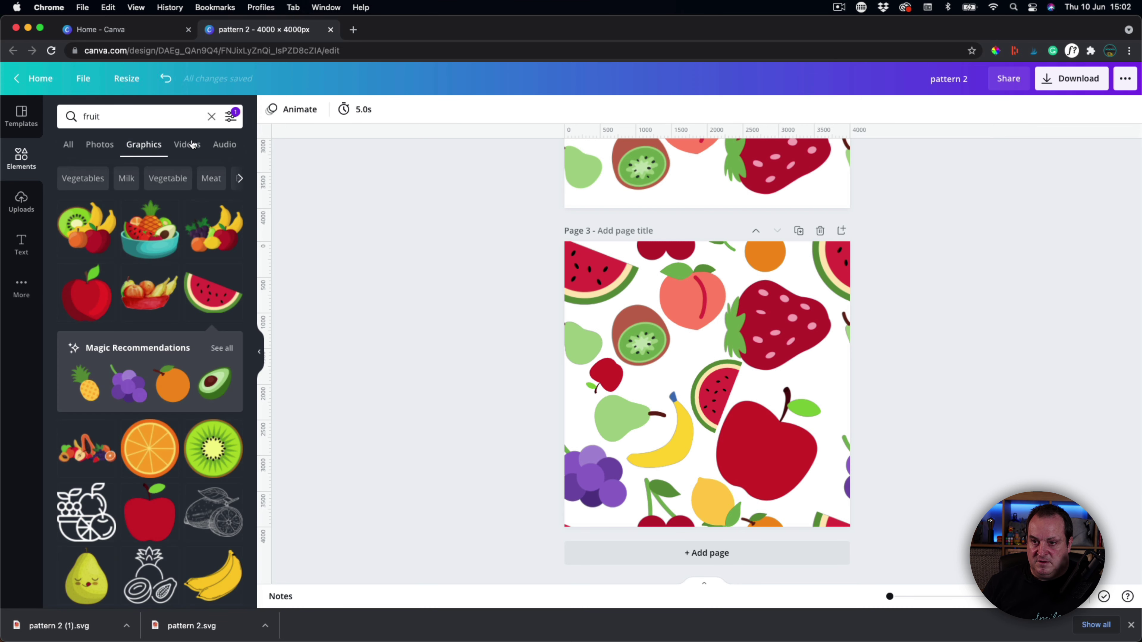
- Add the kiwi graphic from the recently used elements, shrink it slightly and place it between the strawberry and the large apple's leaf at the page's right edge
{"action": "left_click", "coordinate": [212, 117]}
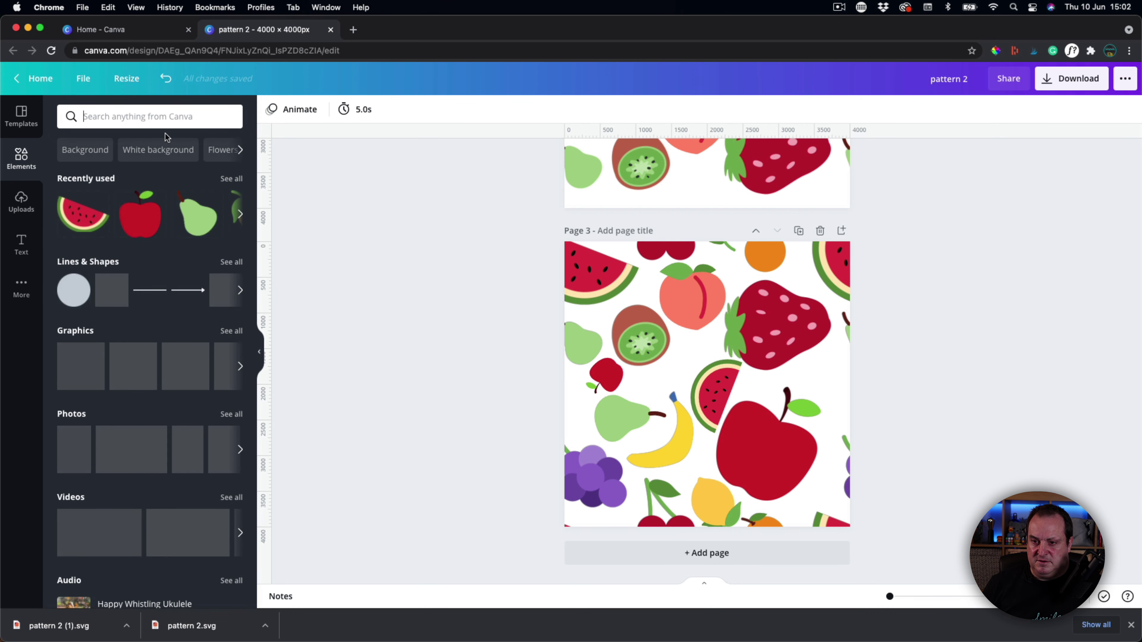
{"action": "left_click", "coordinate": [231, 179]}
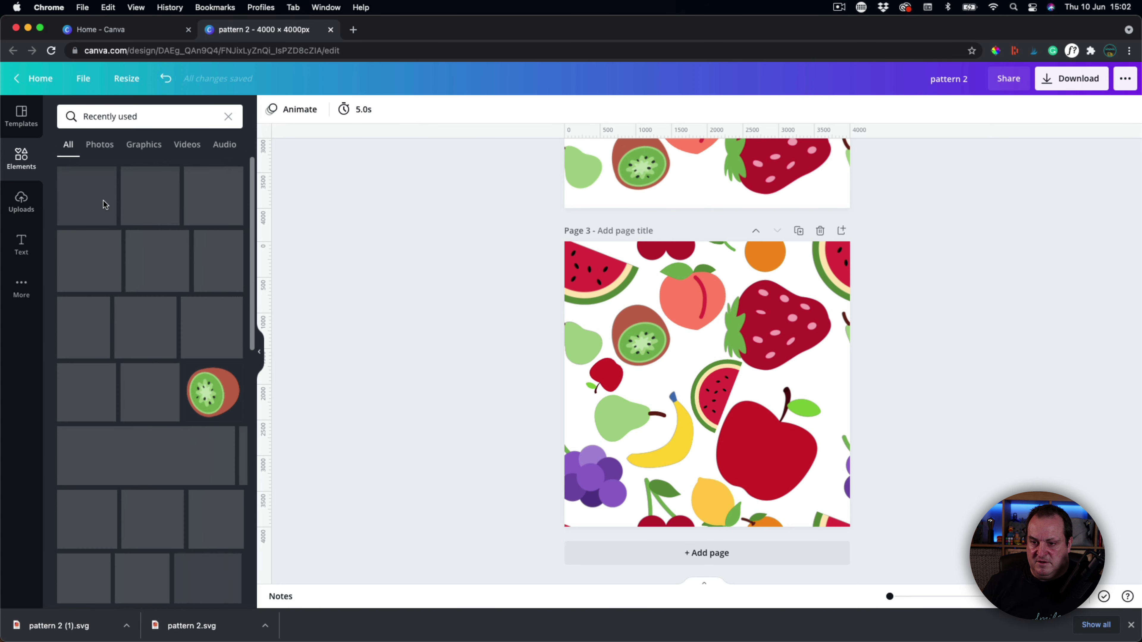
{"action": "left_click", "coordinate": [212, 391]}
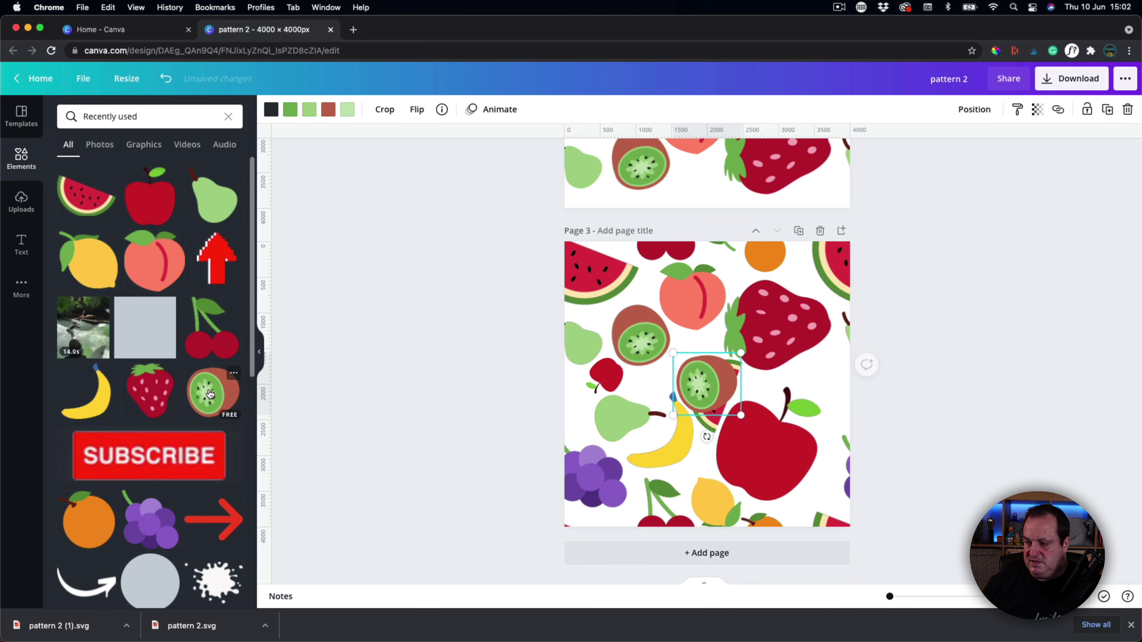
{"action": "left_click_drag", "start_coordinate": [714, 375], "coordinate": [794, 397]}
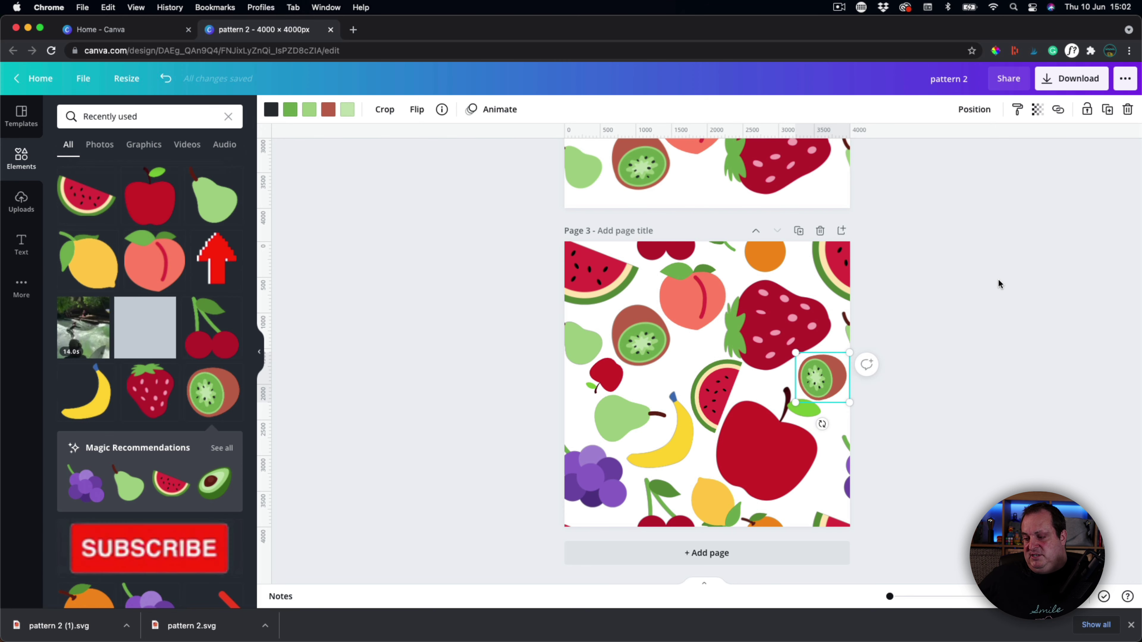
{"action": "left_click", "coordinate": [956, 329]}
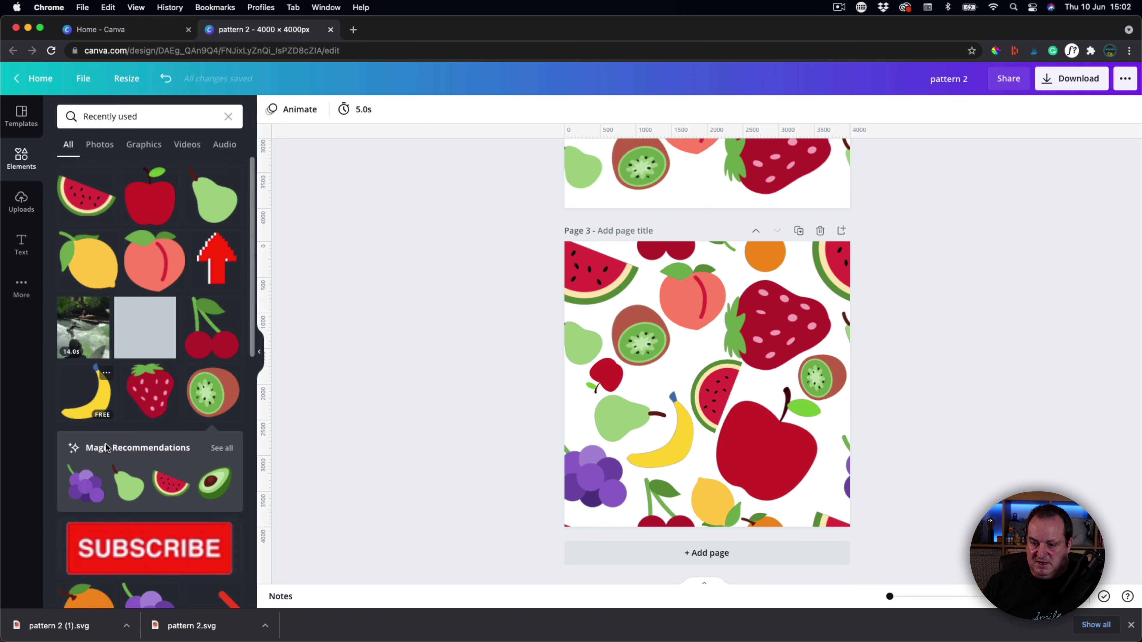
- Add the purple grapes graphic, shrink it, rotate it until its stem points up, and fit it between the kiwi, peach and watermelon slice
{"action": "left_click", "coordinate": [86, 484]}
{"action": "left_click_drag", "start_coordinate": [671, 348], "coordinate": [691, 367]}
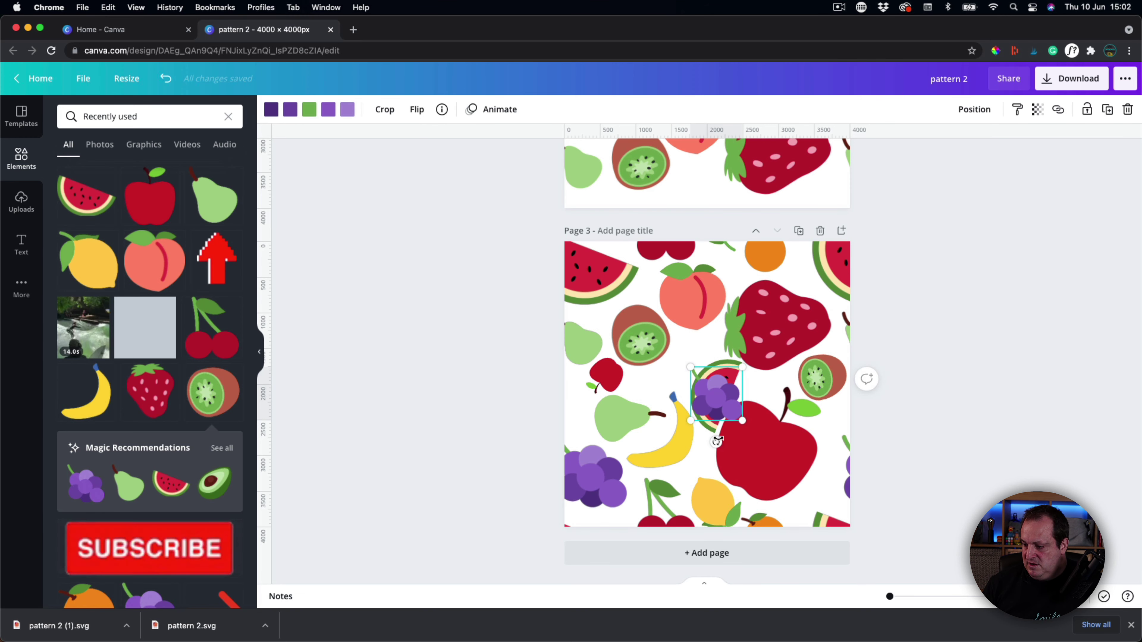
{"action": "left_click_drag", "start_coordinate": [716, 442], "coordinate": [678, 375]}
{"action": "left_click_drag", "start_coordinate": [692, 324], "coordinate": [684, 362]}
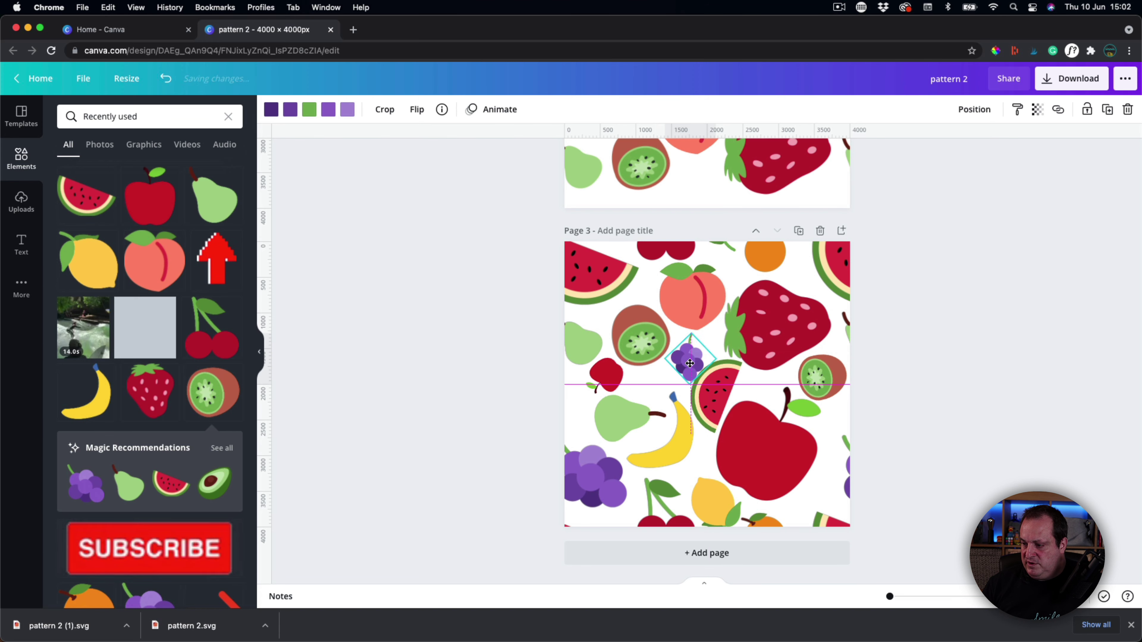
{"action": "left_click", "coordinate": [957, 314]}
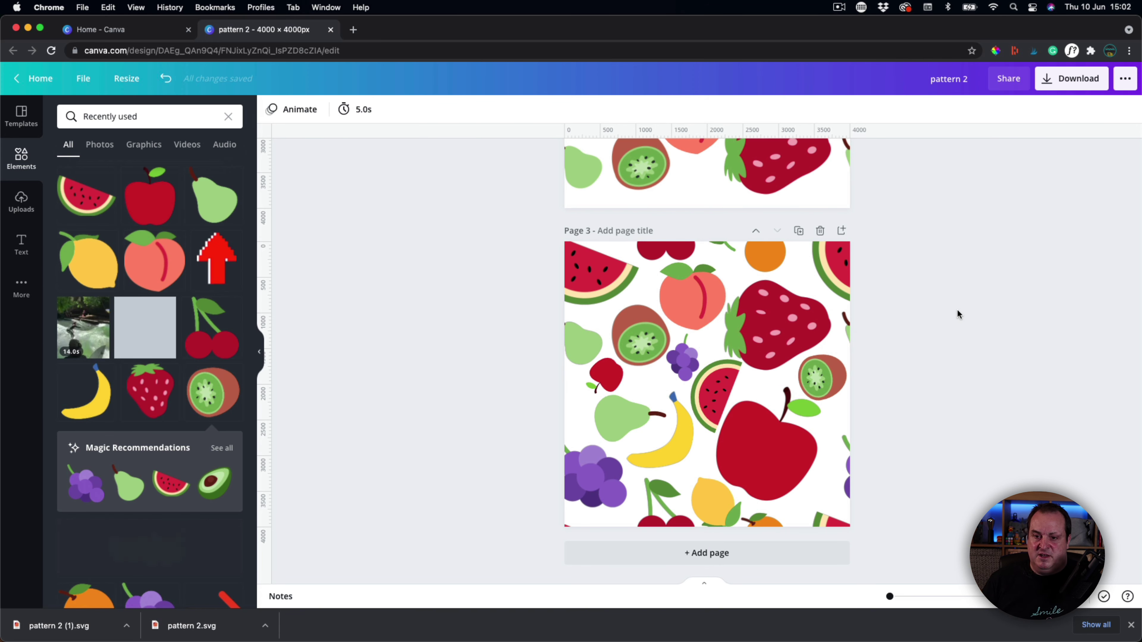
- Search the graphics for "lines", limit the results to free items and browse them for small gap fillers
{"action": "left_click", "coordinate": [150, 118]}
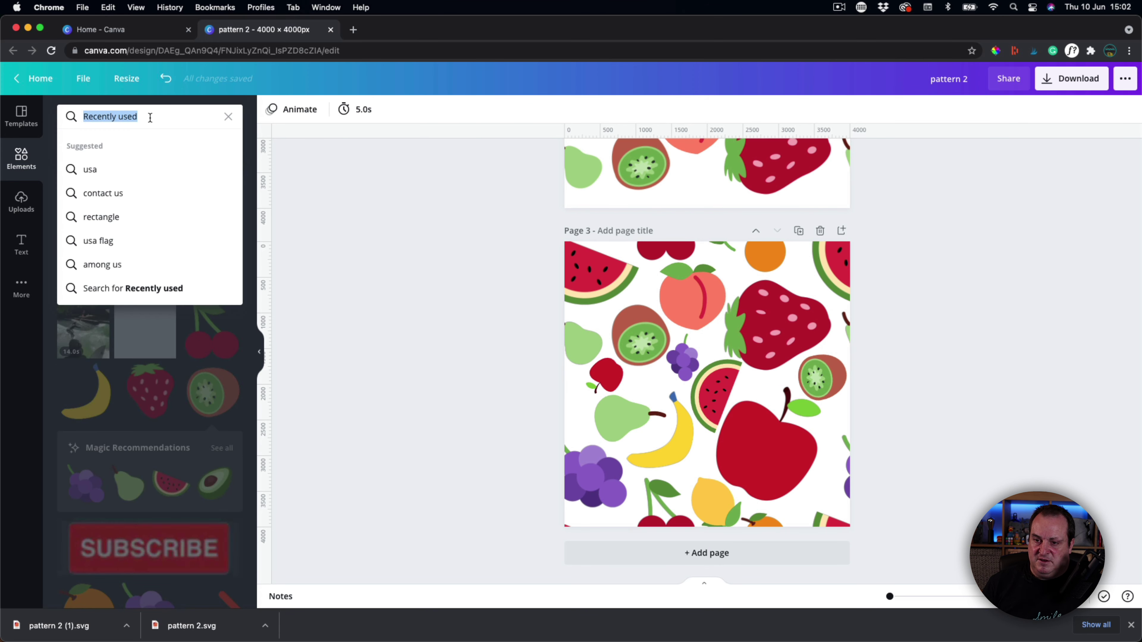
{"action": "type", "text": "lines"}
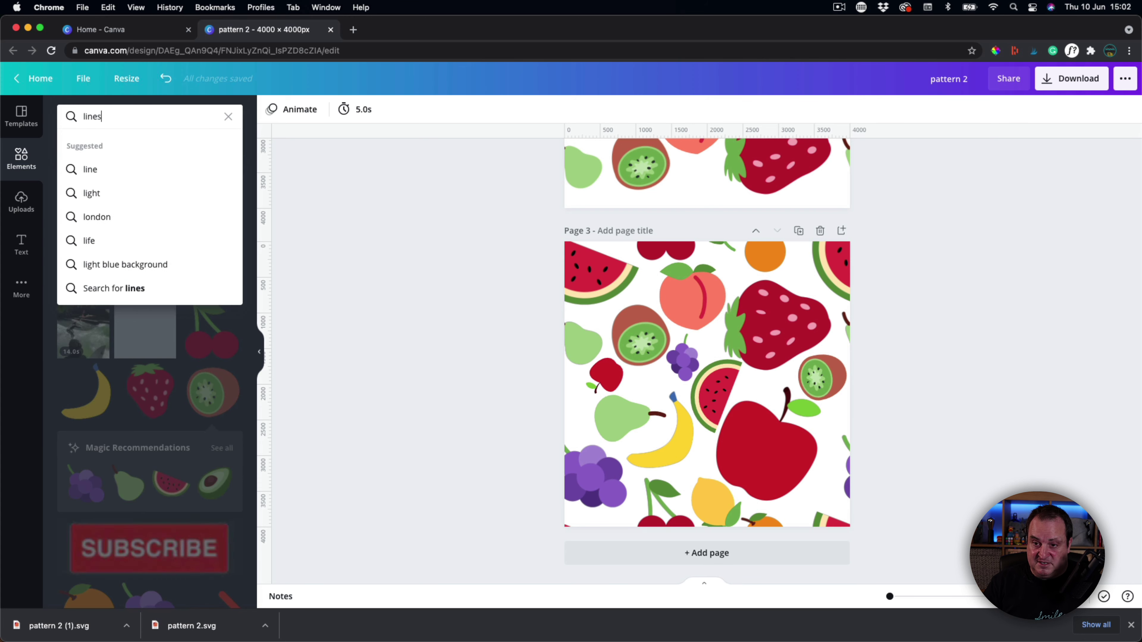
{"action": "key", "text": "Return"}
{"action": "left_click", "coordinate": [144, 144]}
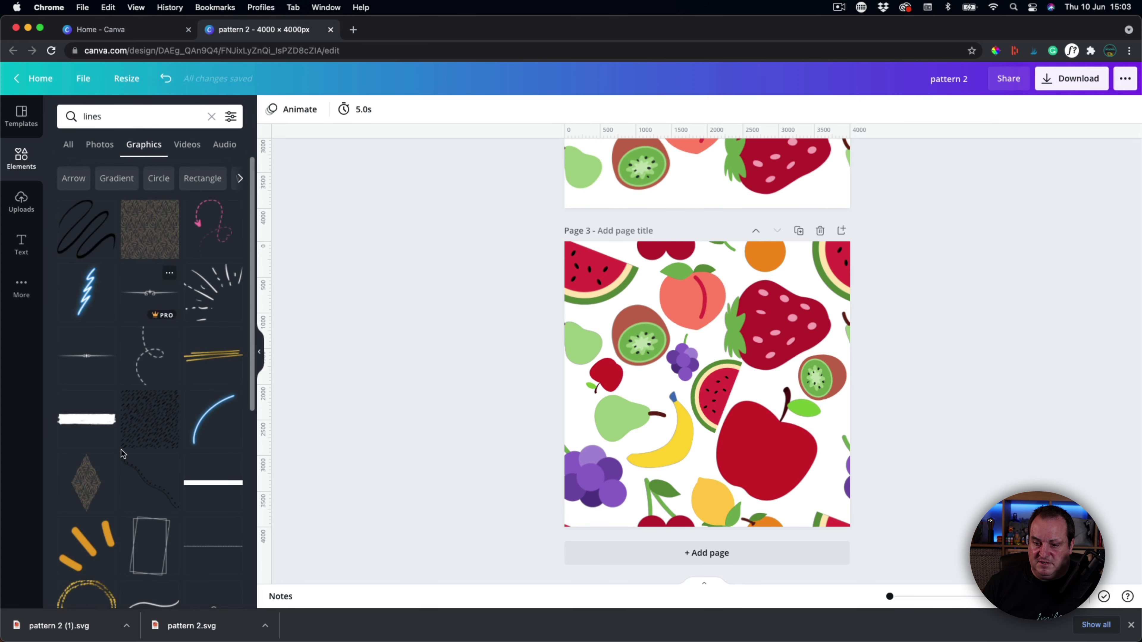
{"action": "scroll", "coordinate": [121, 464], "scroll_direction": "down", "scroll_amount": 1}
{"action": "scroll", "coordinate": [121, 463], "scroll_direction": "down", "scroll_amount": 5}
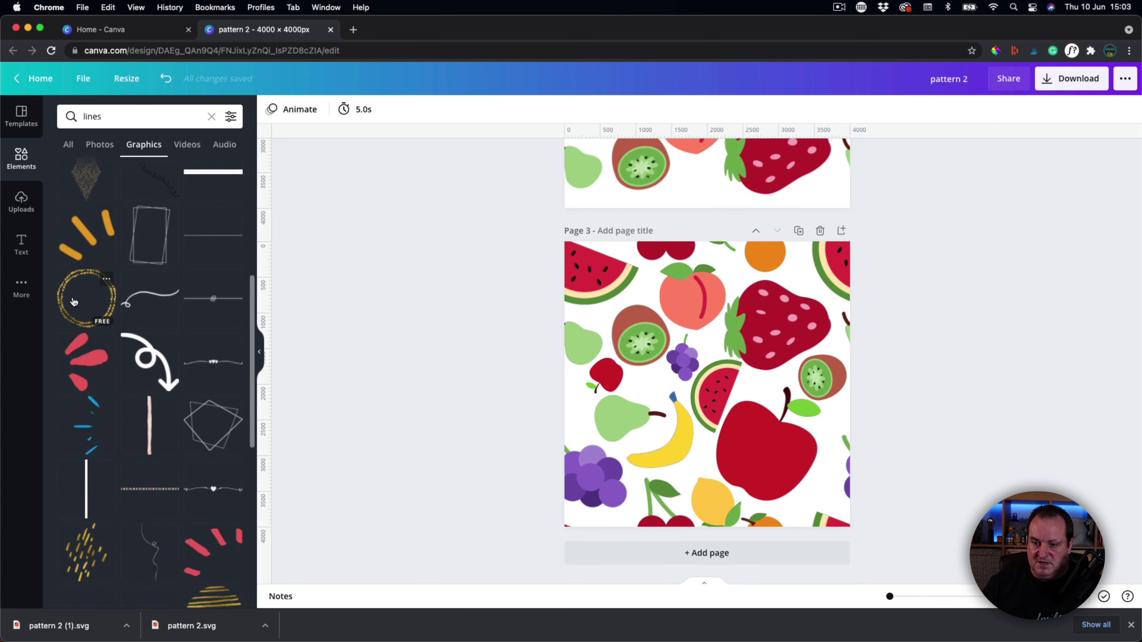
{"action": "left_click", "coordinate": [230, 117]}
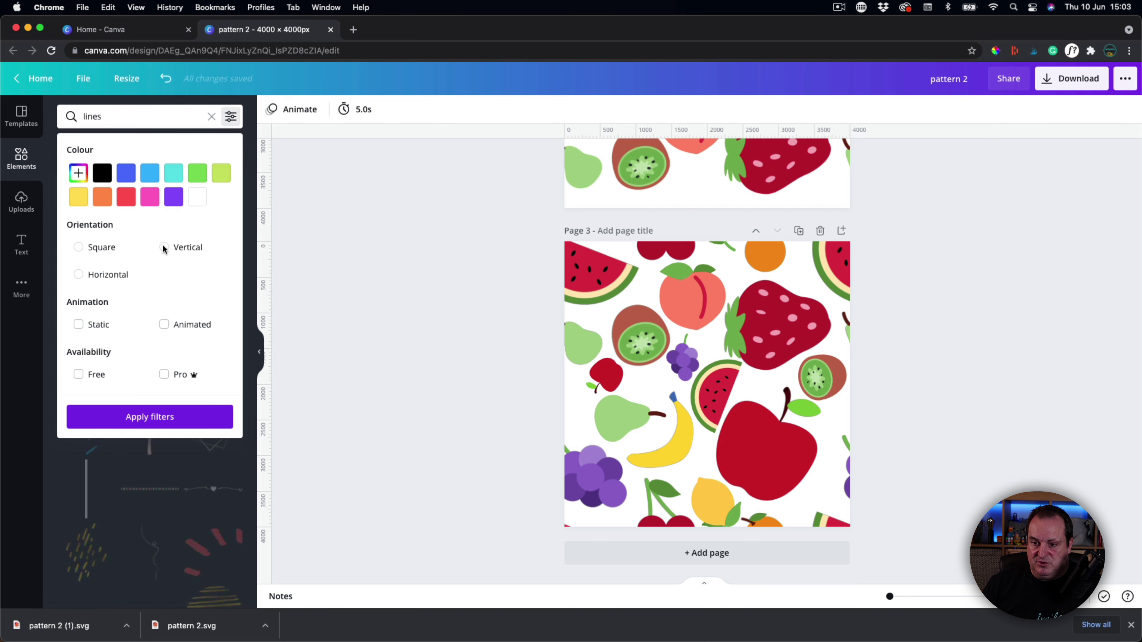
{"action": "left_click", "coordinate": [92, 374]}
{"action": "left_click", "coordinate": [130, 418]}
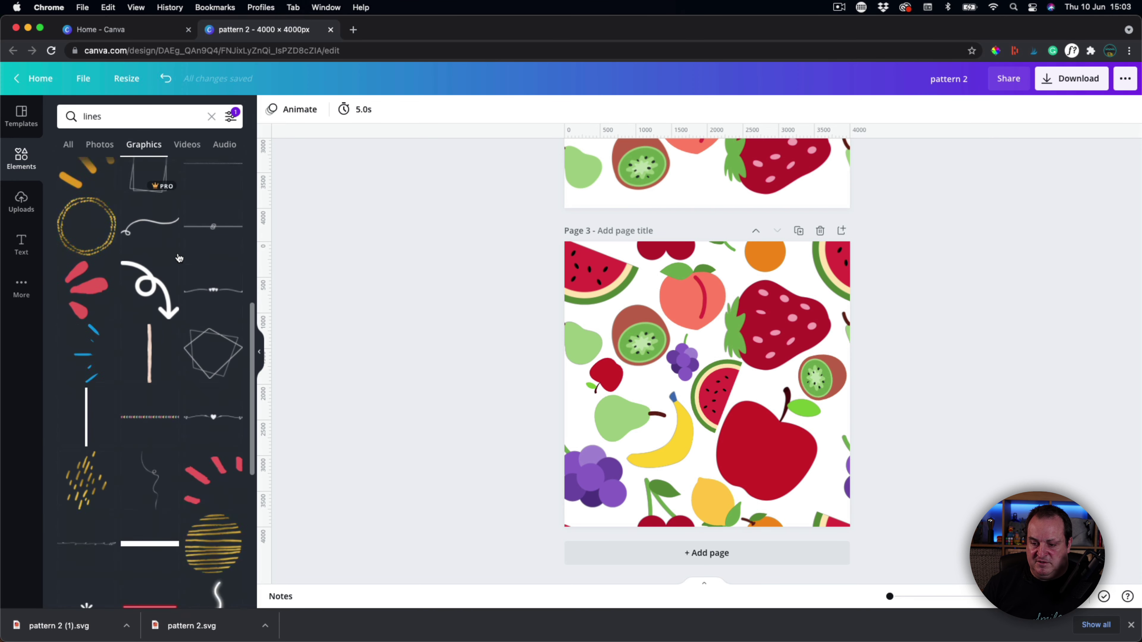
{"action": "scroll", "coordinate": [180, 252], "scroll_direction": "down", "scroll_amount": 1}
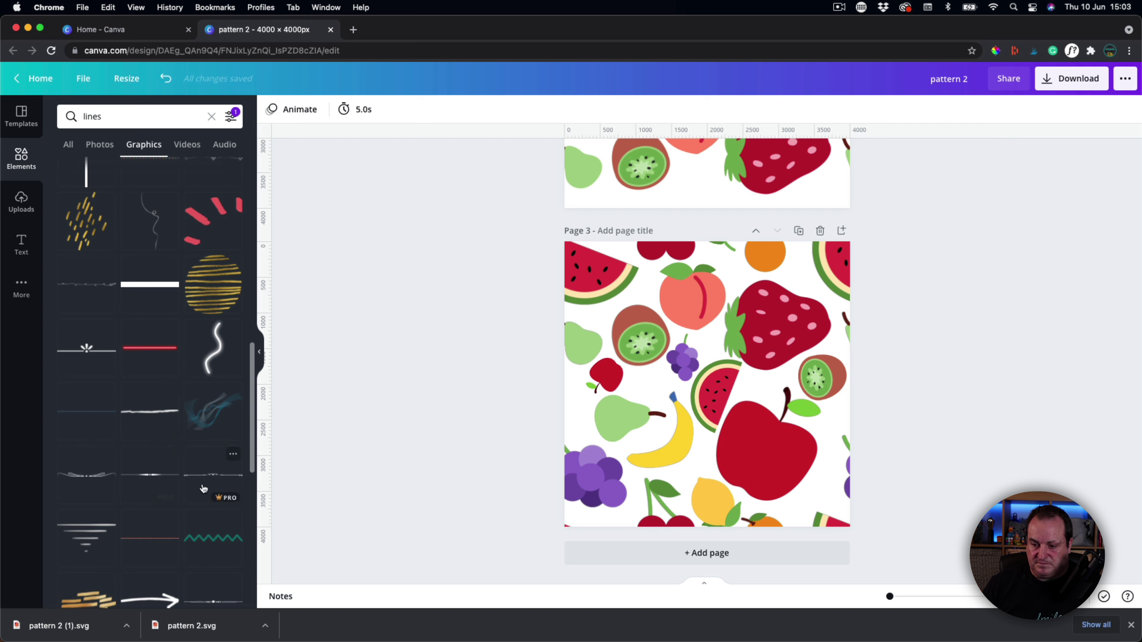
{"action": "scroll", "coordinate": [84, 534], "scroll_direction": "down", "scroll_amount": 2}
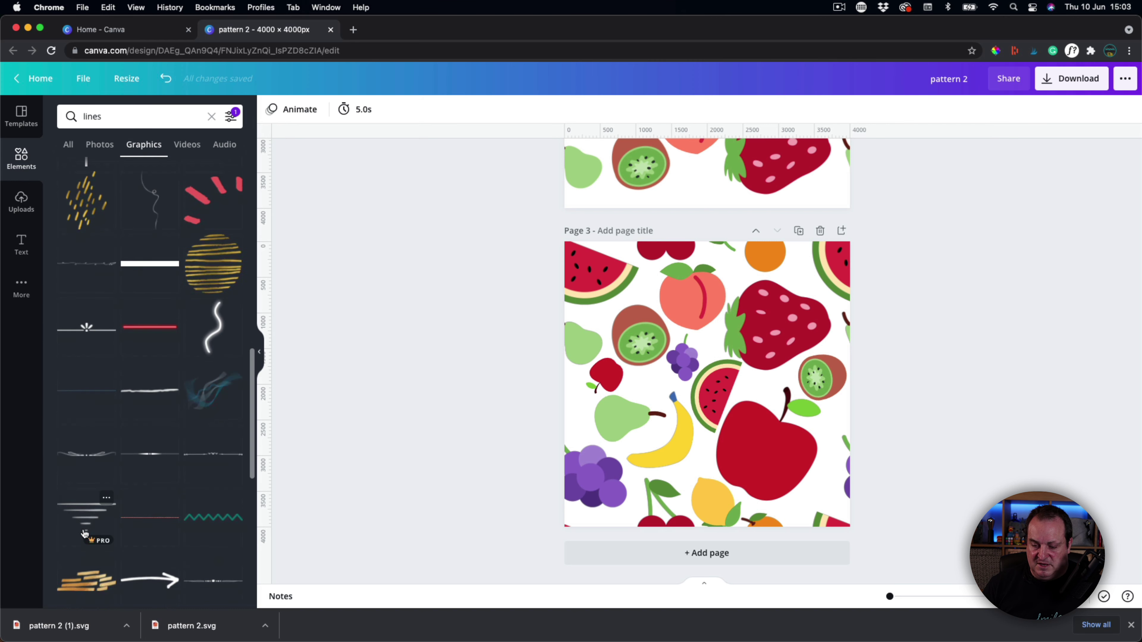
{"action": "scroll", "coordinate": [84, 533], "scroll_direction": "down", "scroll_amount": 10}
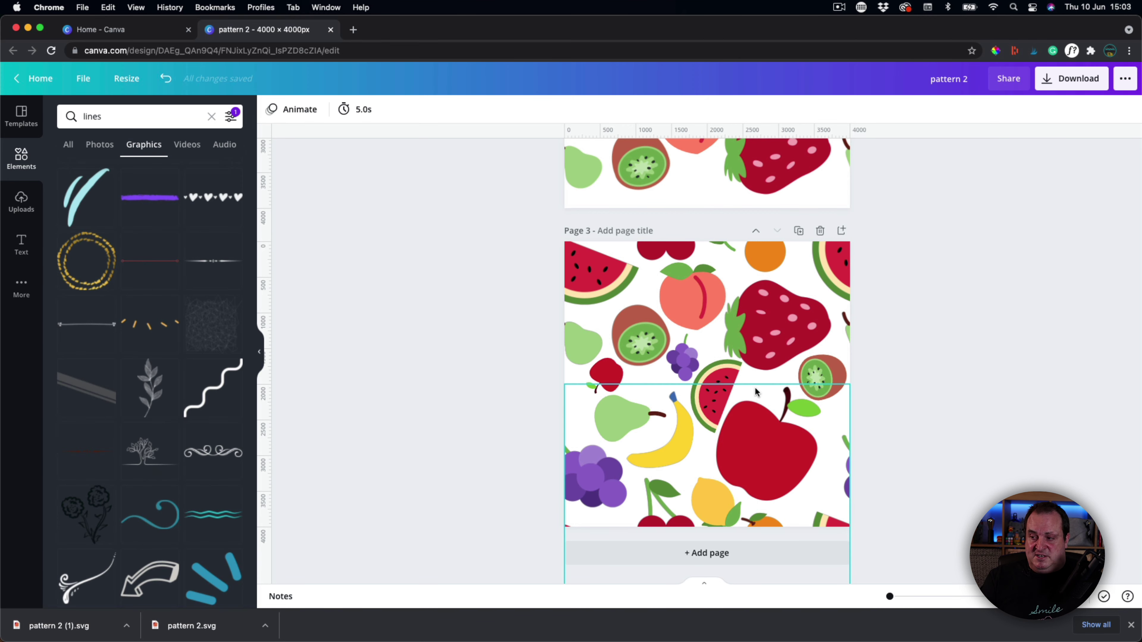
- Review the fruit layouts on pages 1, 2 and 3, comparing how the tile was split and filled at each stage
{"action": "scroll", "coordinate": [755, 386], "scroll_direction": "up", "scroll_amount": 15}
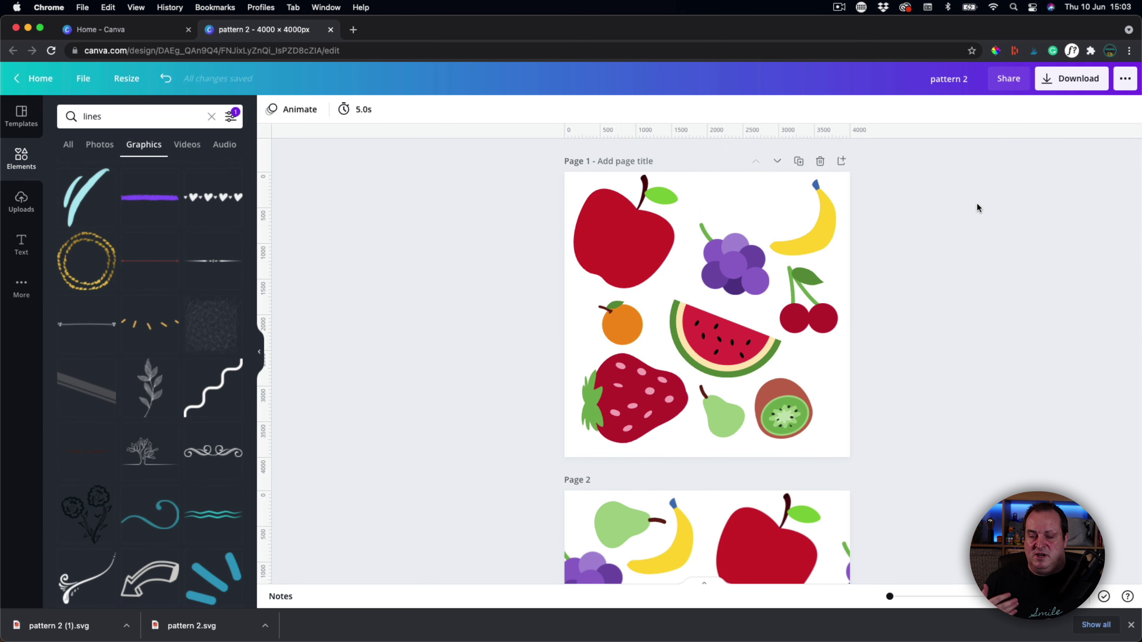
{"action": "scroll", "coordinate": [977, 207], "scroll_direction": "down", "scroll_amount": 4}
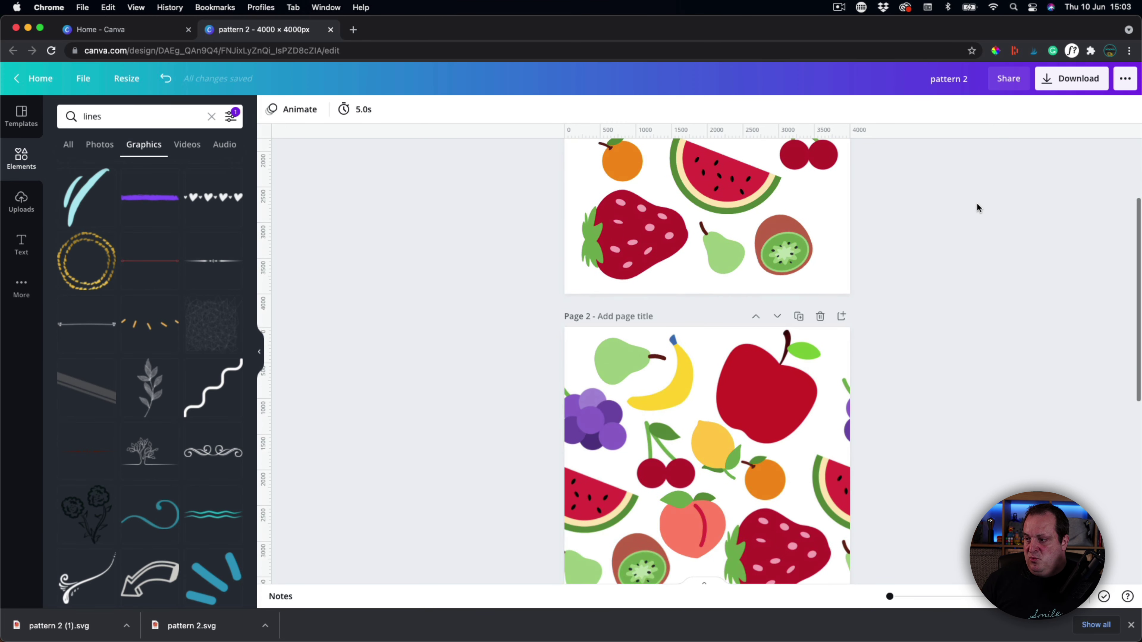
{"action": "scroll", "coordinate": [977, 208], "scroll_direction": "up", "scroll_amount": 4}
{"action": "scroll", "coordinate": [976, 204], "scroll_direction": "down", "scroll_amount": 1}
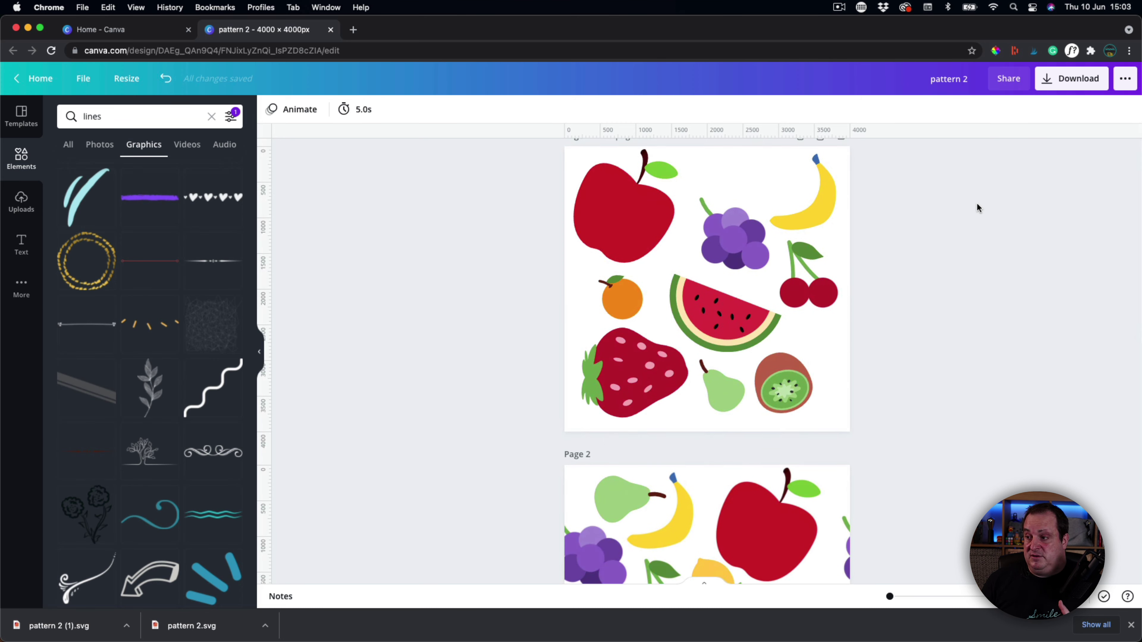
{"action": "scroll", "coordinate": [977, 208], "scroll_direction": "down", "scroll_amount": 10}
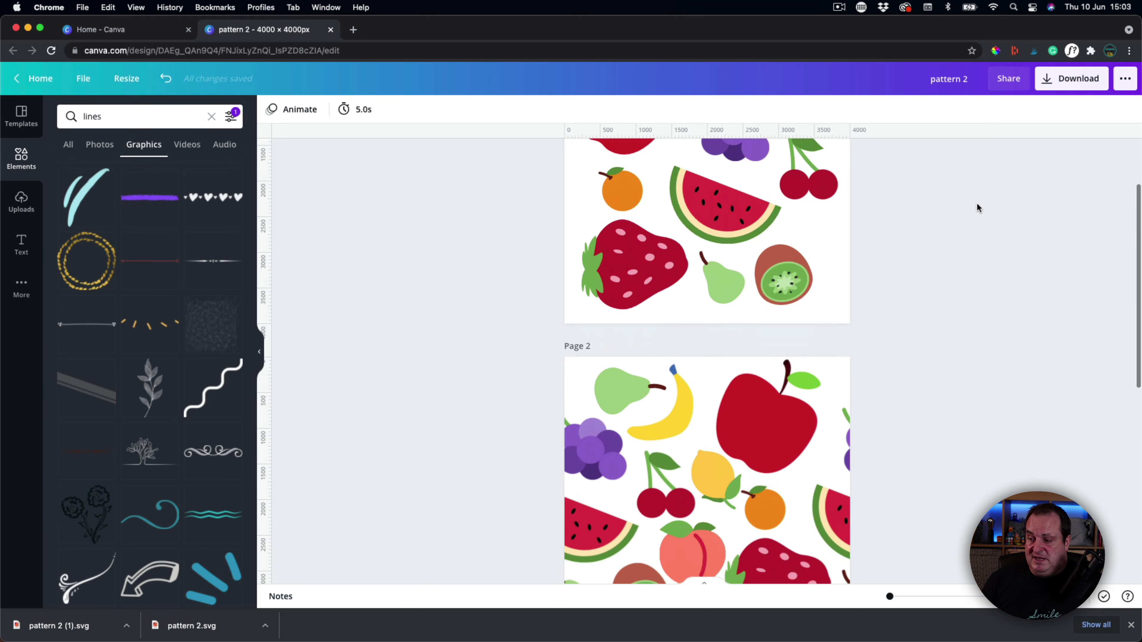
{"action": "scroll", "coordinate": [977, 208], "scroll_direction": "down", "scroll_amount": 1}
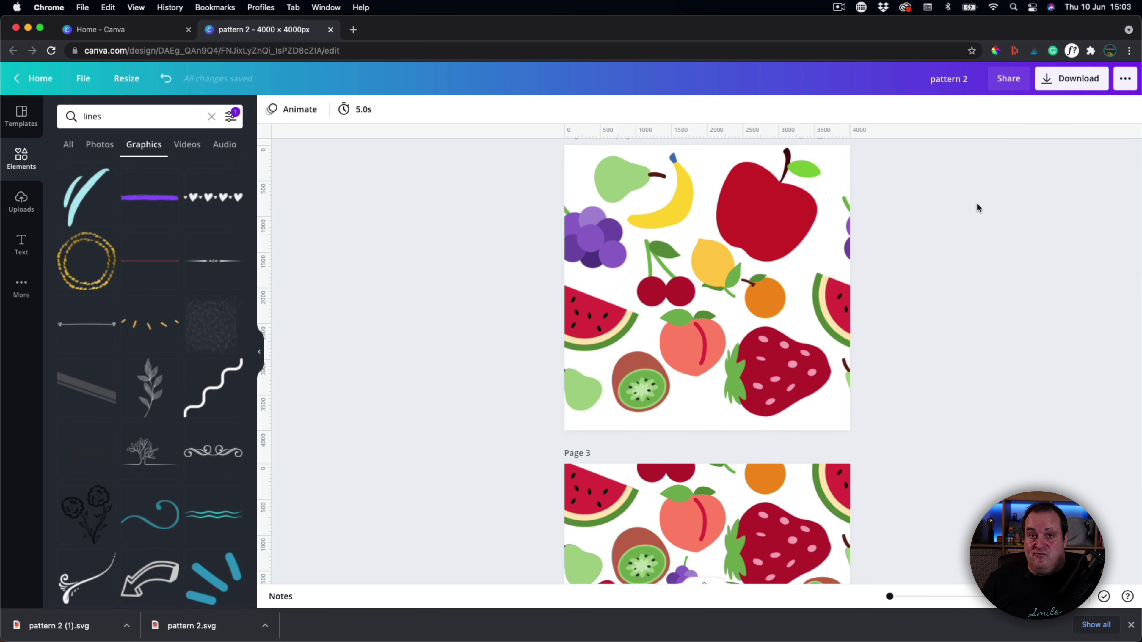
{"action": "scroll", "coordinate": [976, 208], "scroll_direction": "up", "scroll_amount": 3}
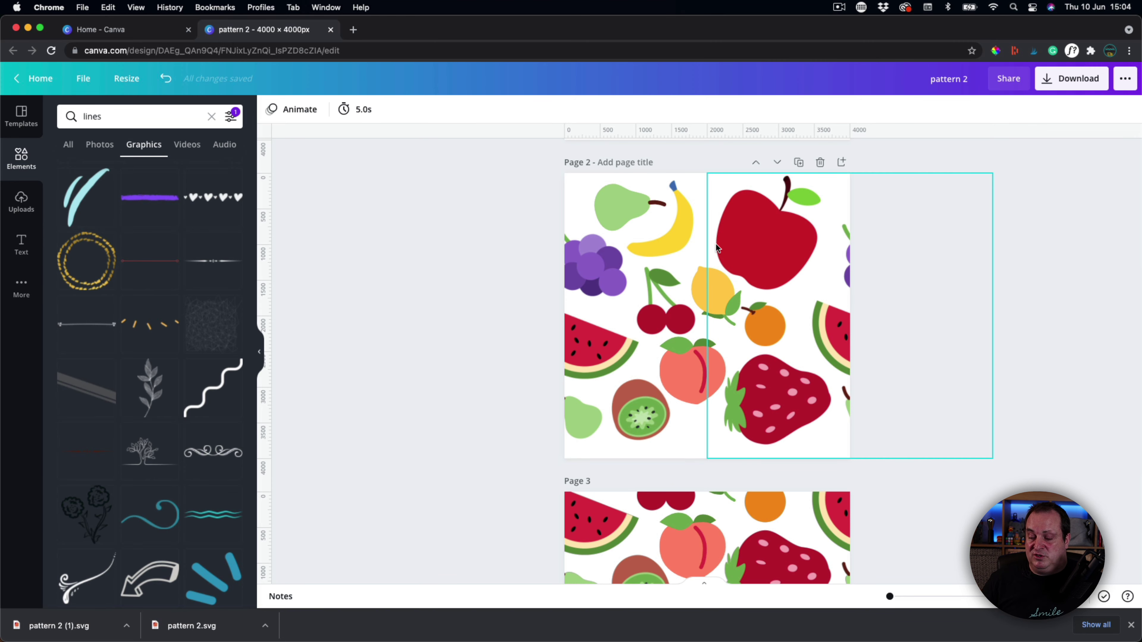
{"action": "scroll", "coordinate": [715, 242], "scroll_direction": "down", "scroll_amount": 5}
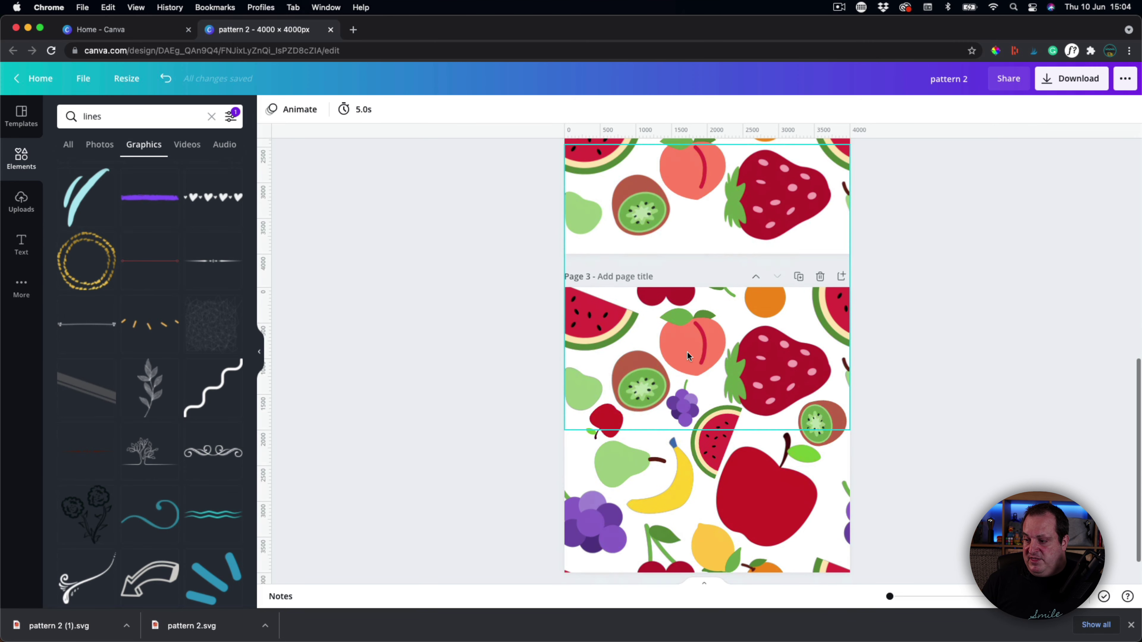
{"action": "scroll", "coordinate": [969, 350], "scroll_direction": "down", "scroll_amount": 2}
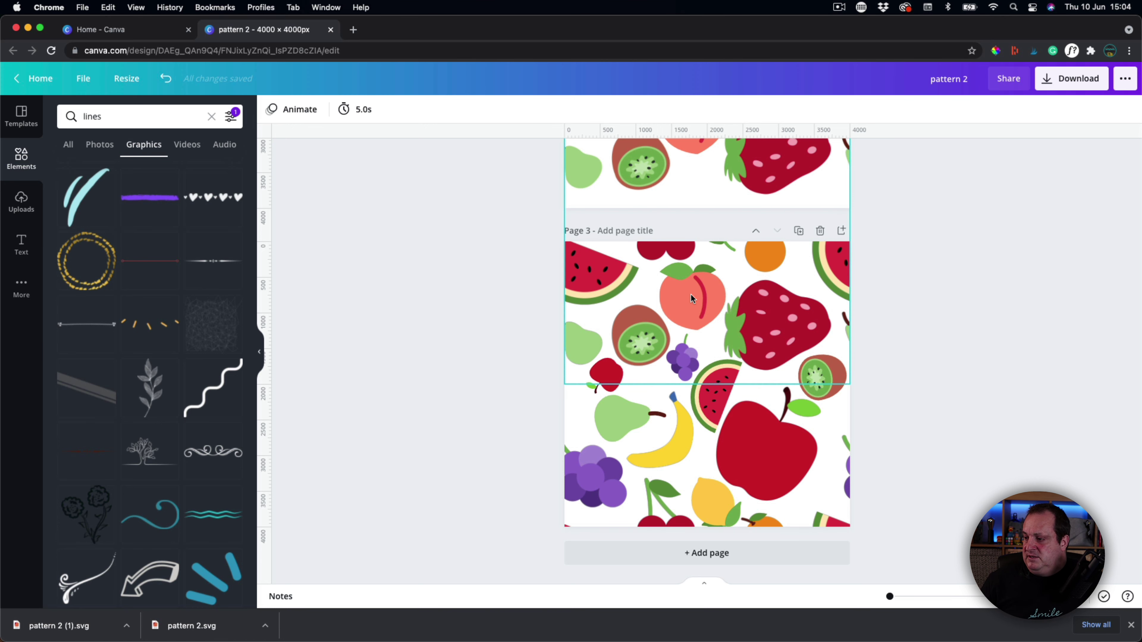
- Rename the design to "pattern 3"
{"action": "left_click", "coordinate": [943, 83]}
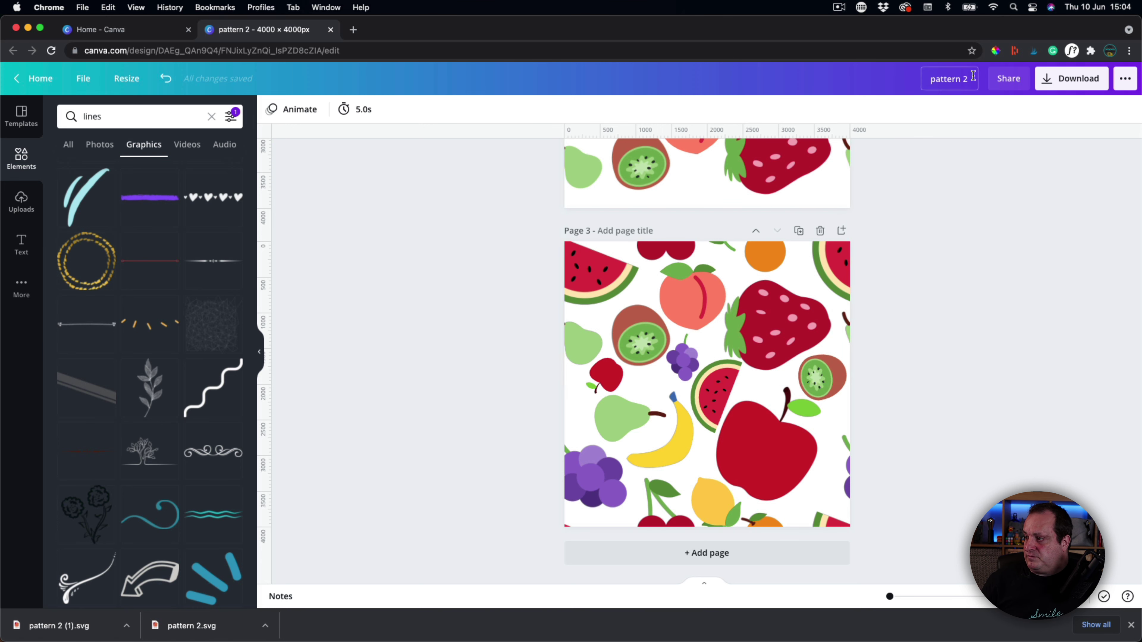
{"action": "key", "text": "BackSpace"}
{"action": "type", "text": "3"}
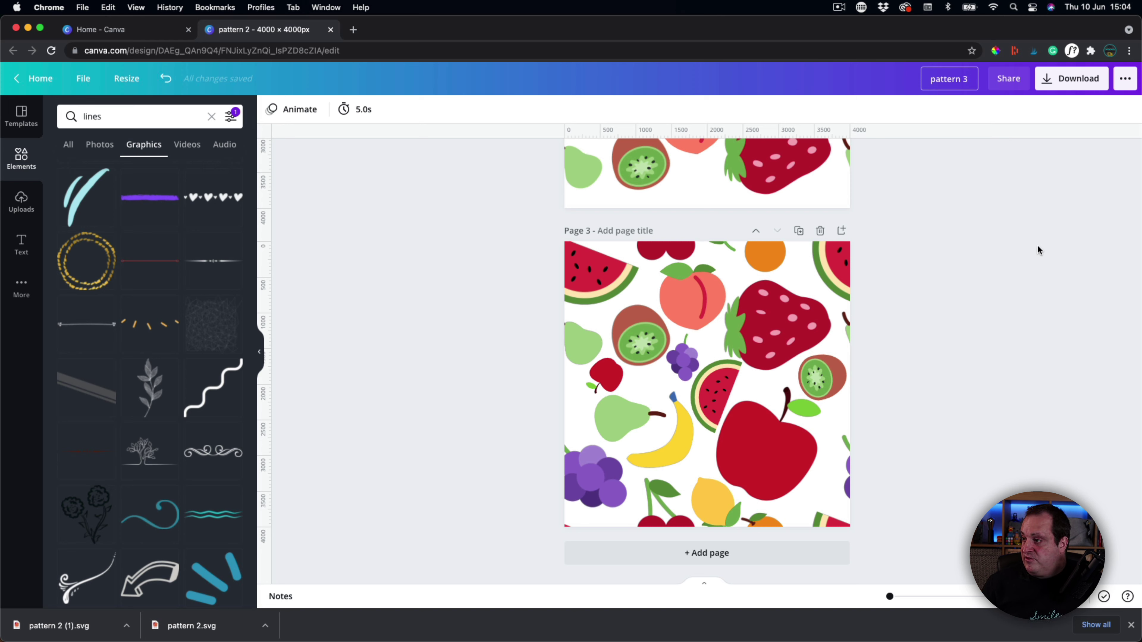
{"action": "key", "text": "Return"}
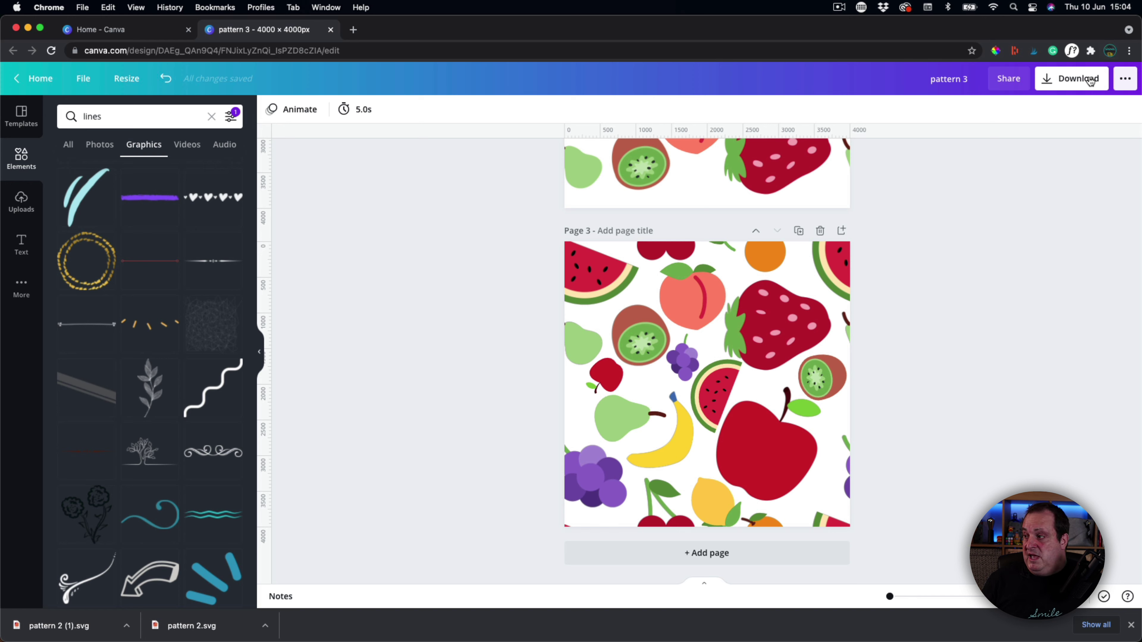
- Download only page 3 of the design as a PDF print file
{"action": "left_click", "coordinate": [1090, 80]}
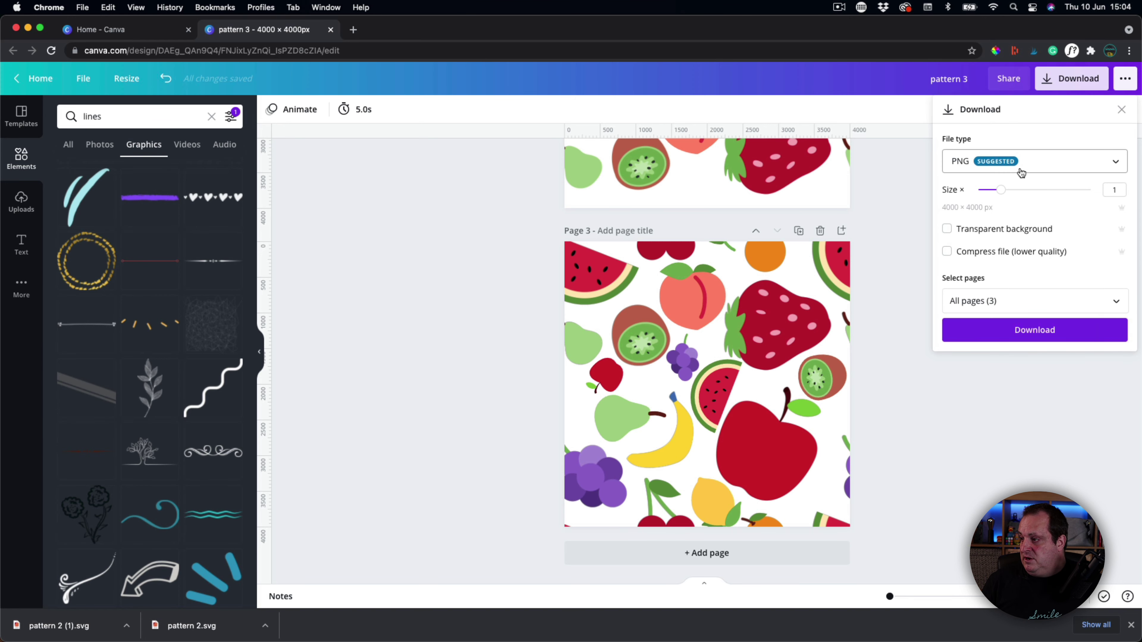
{"action": "left_click", "coordinate": [1004, 162]}
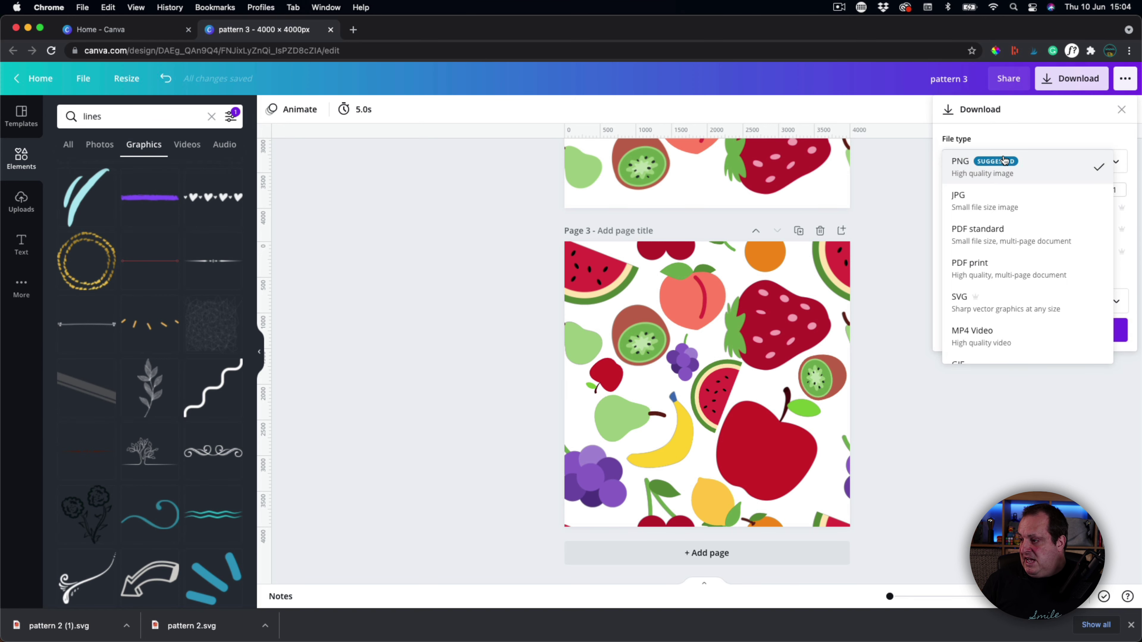
{"action": "left_click", "coordinate": [993, 272]}
{"action": "left_click", "coordinate": [997, 243]}
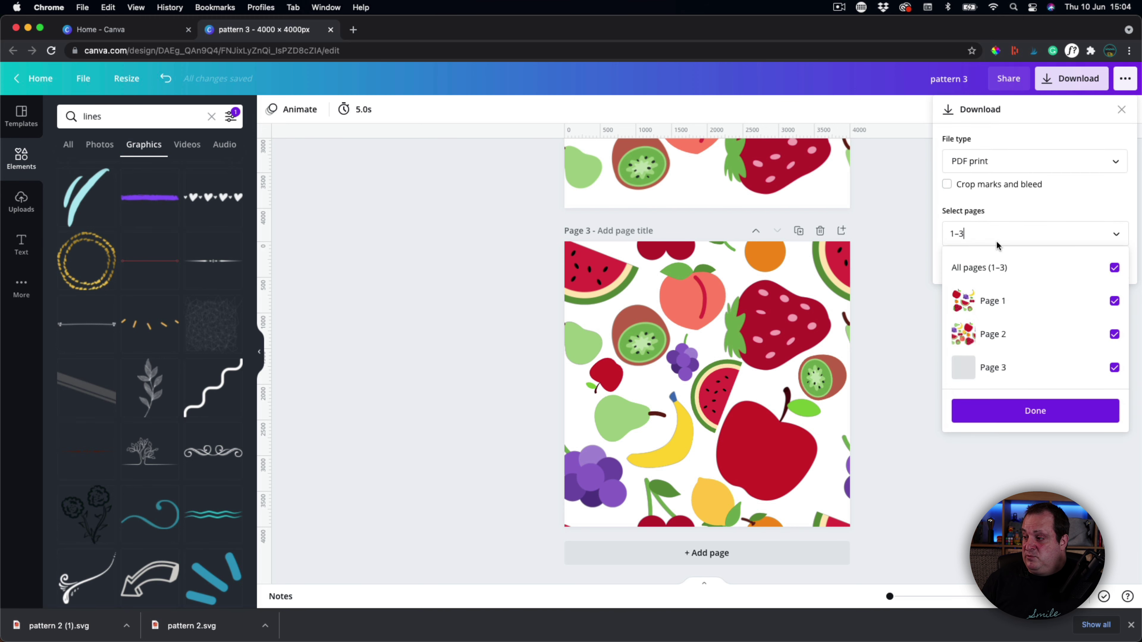
{"action": "left_click", "coordinate": [995, 270]}
{"action": "left_click", "coordinate": [991, 367]}
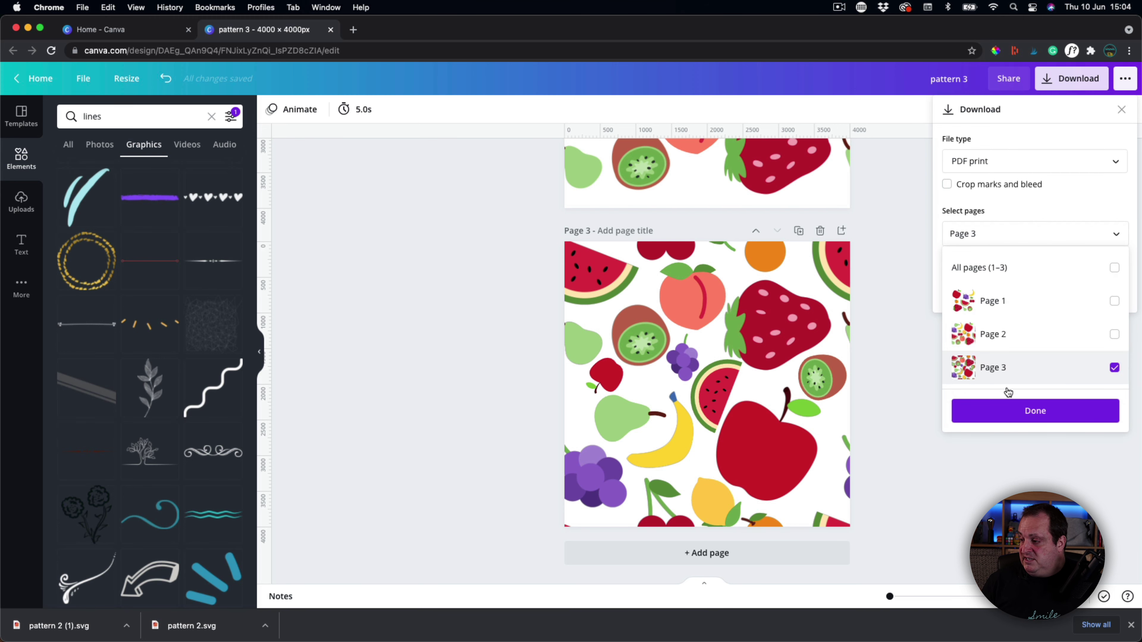
{"action": "left_click", "coordinate": [1008, 413]}
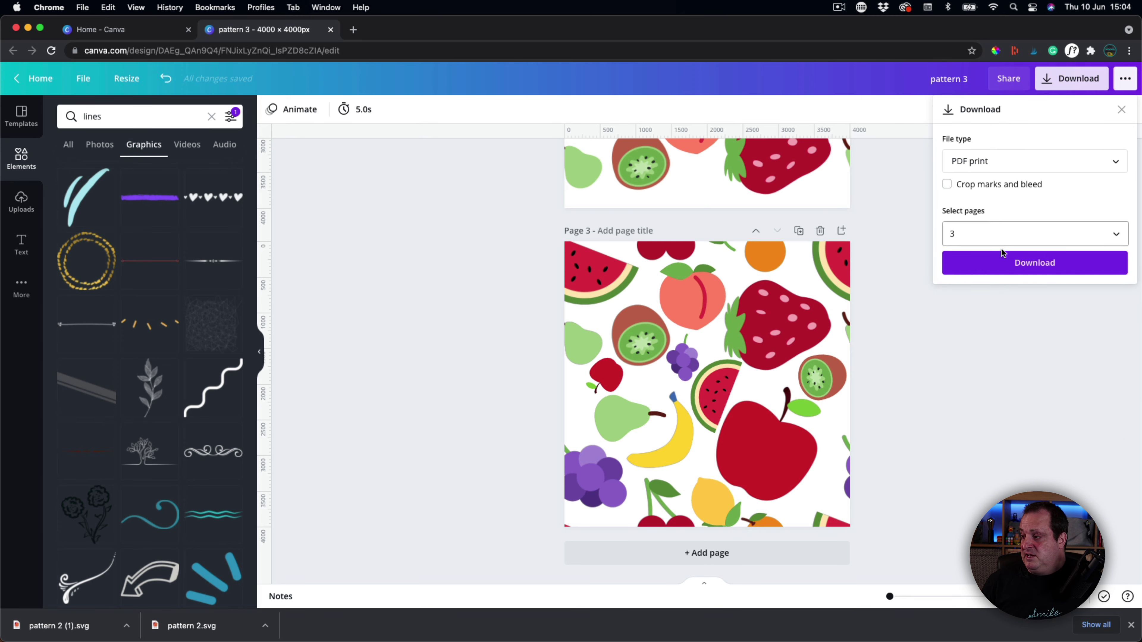
{"action": "left_click", "coordinate": [980, 270]}
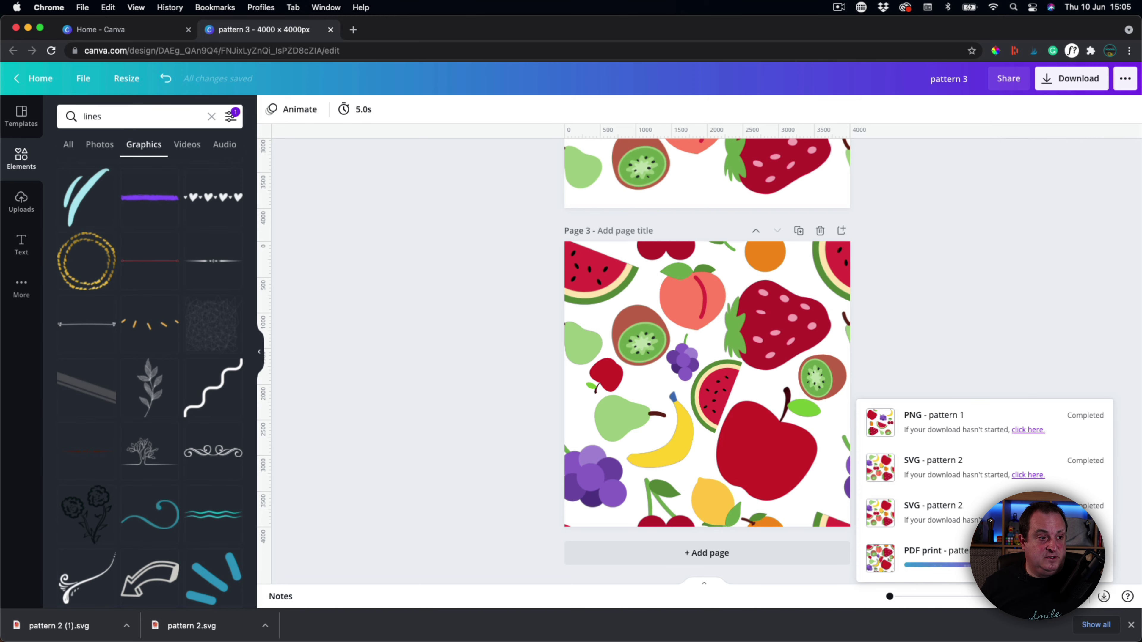
- Switch to Preview and move the fruit-pattern leggings mockup window over the design
{"action": "key", "text": "super+Tab"}
{"action": "left_click_drag", "start_coordinate": [84, 103], "coordinate": [549, 102]}
{"action": "left_click", "coordinate": [549, 102]}
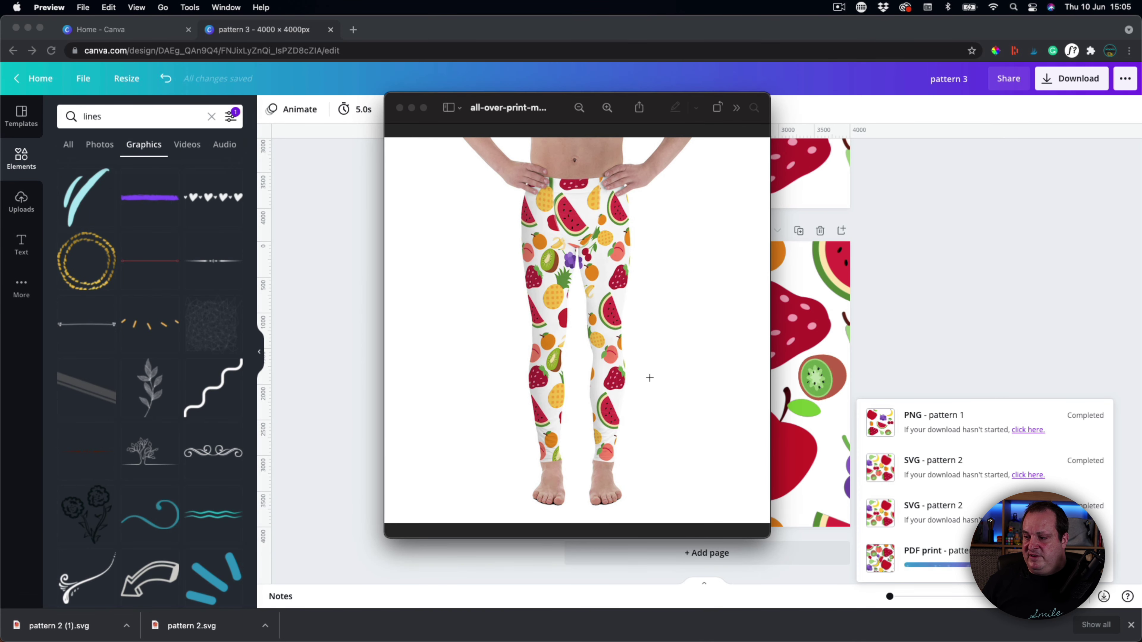